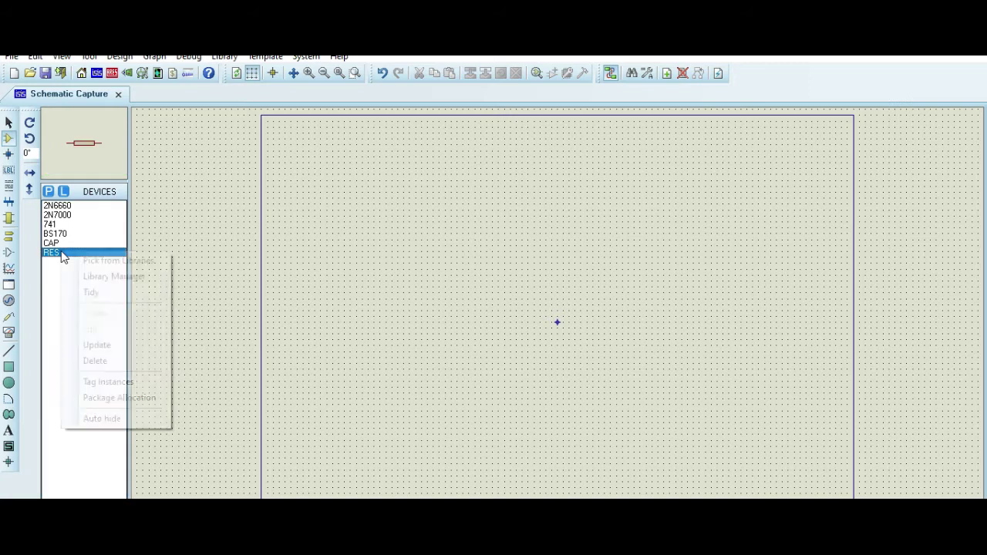
Remove the RES, CAP and BS170 devices from the device selector.
click(92, 360)
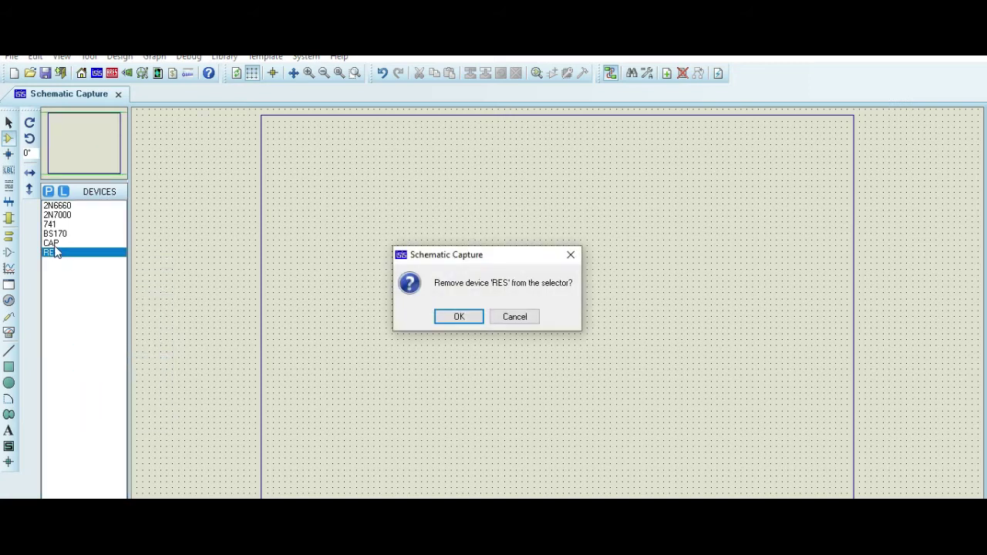
click(457, 318)
right_click(52, 251)
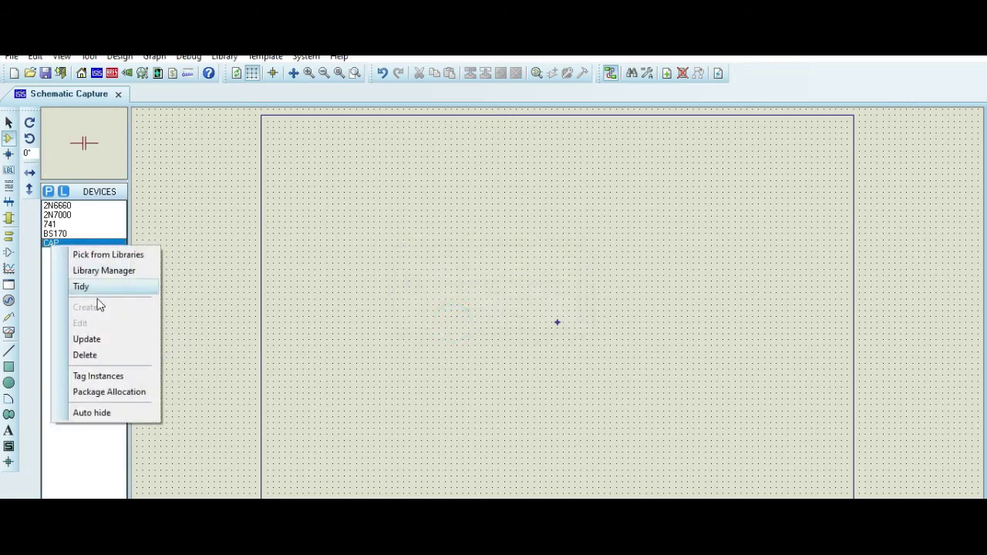
click(85, 356)
click(470, 319)
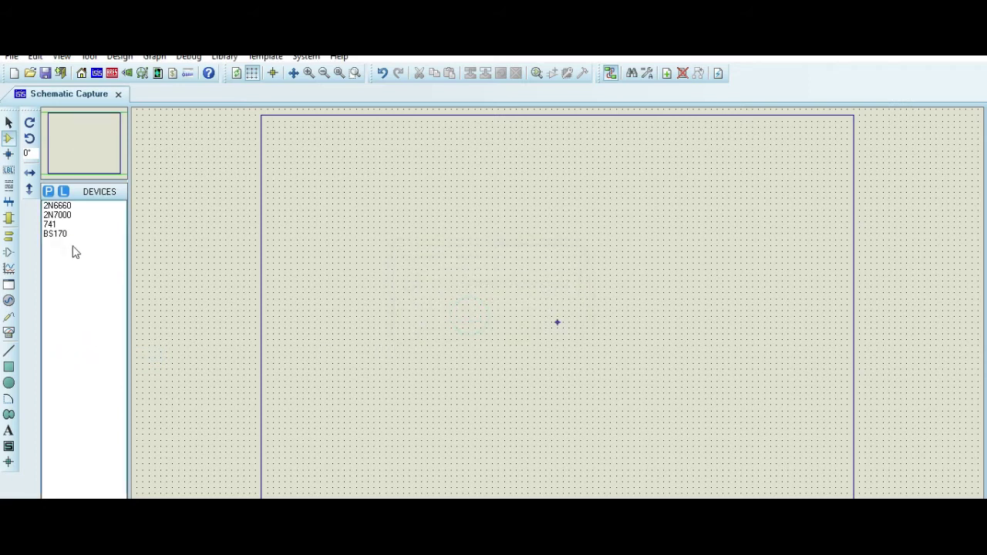
right_click(72, 236)
click(108, 344)
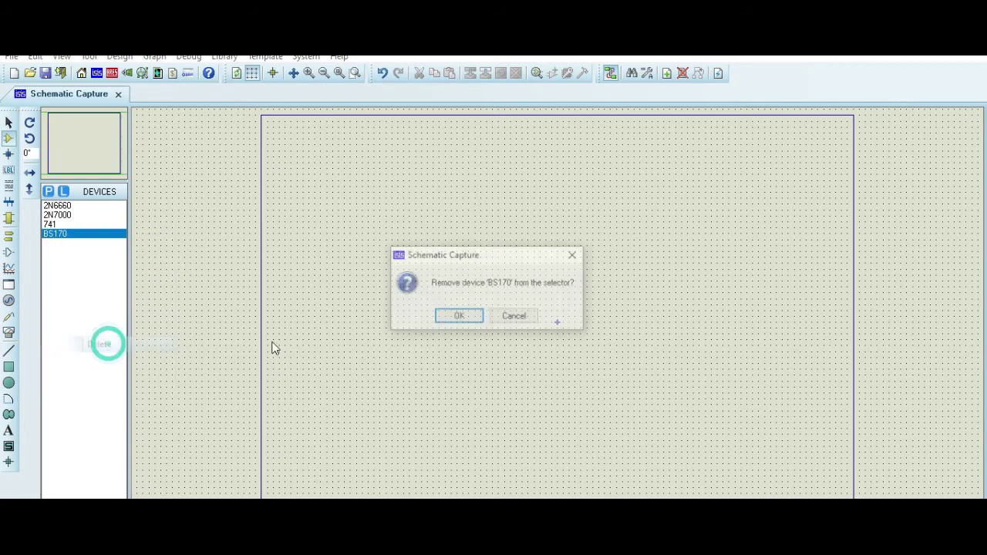
click(469, 317)
Remove the remaining 741, 2N7000 and 2N6660 devices so the device selector is empty.
right_click(50, 224)
click(92, 333)
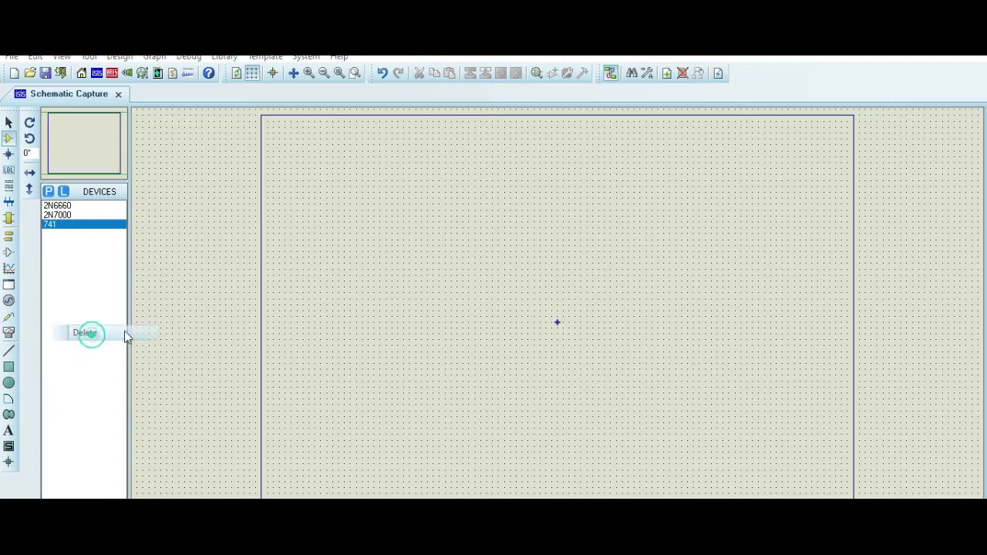
click(467, 321)
right_click(54, 217)
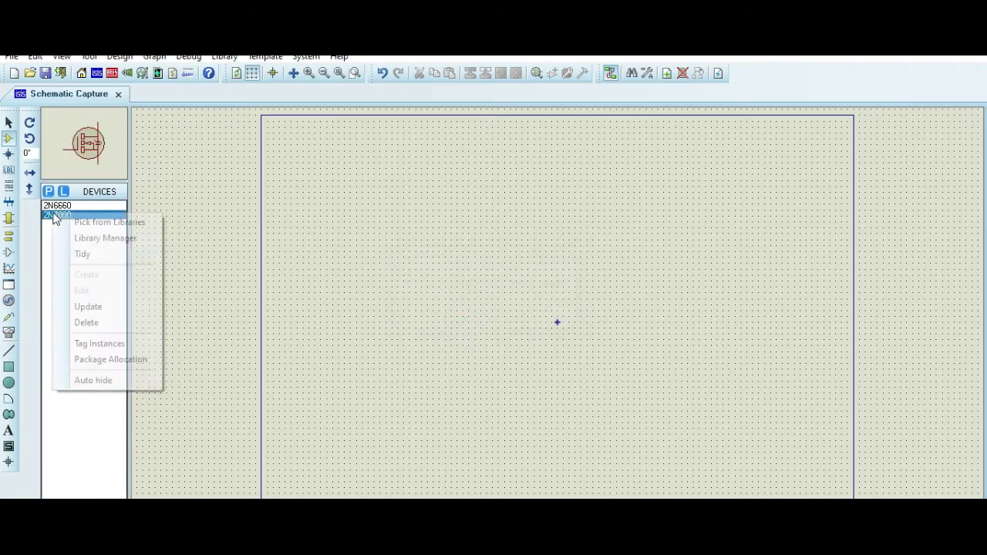
click(93, 323)
click(458, 320)
right_click(62, 205)
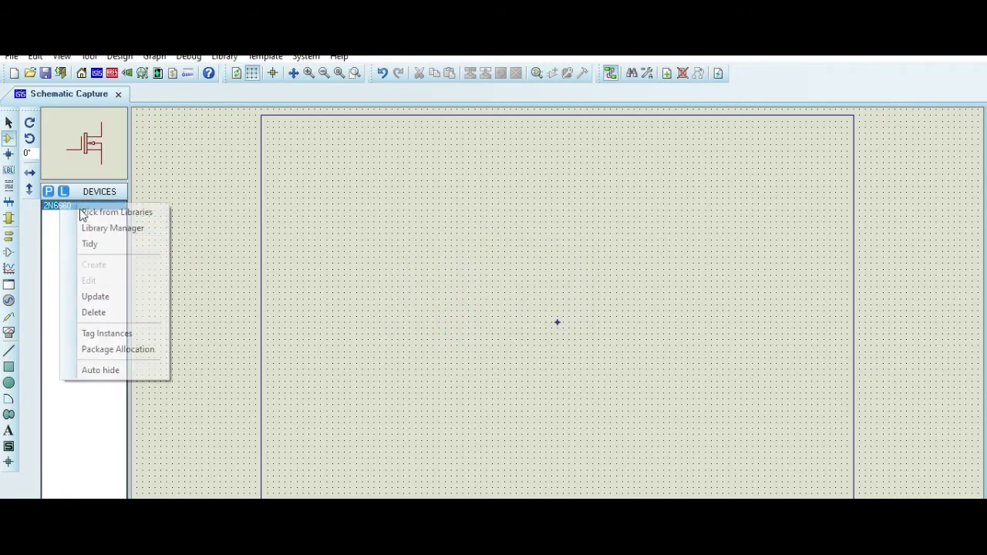
click(92, 311)
click(456, 317)
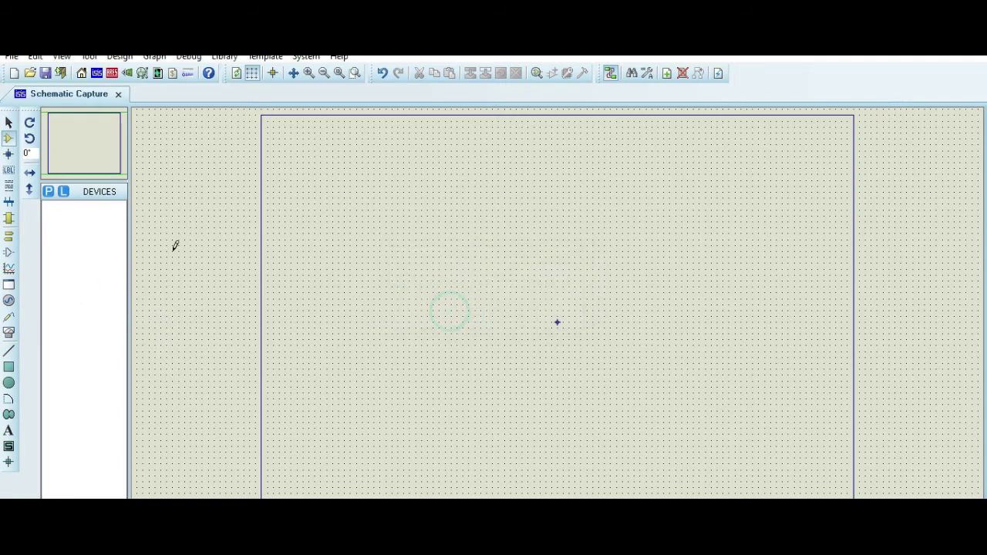
Pick the generic resistor RES and the non-electrolytic capacitor CAP from the device library.
click(9, 141)
click(48, 192)
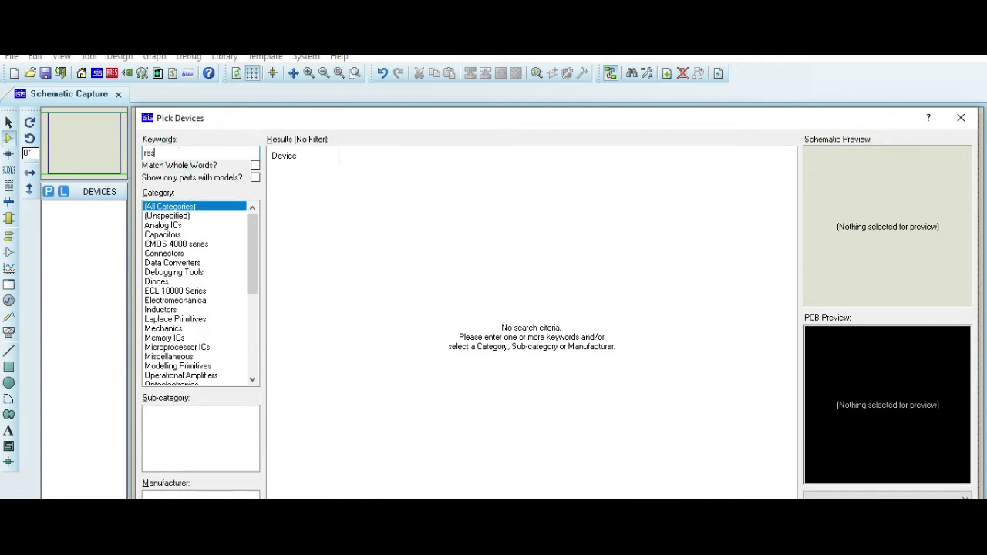
double_click(286, 176)
click(197, 153)
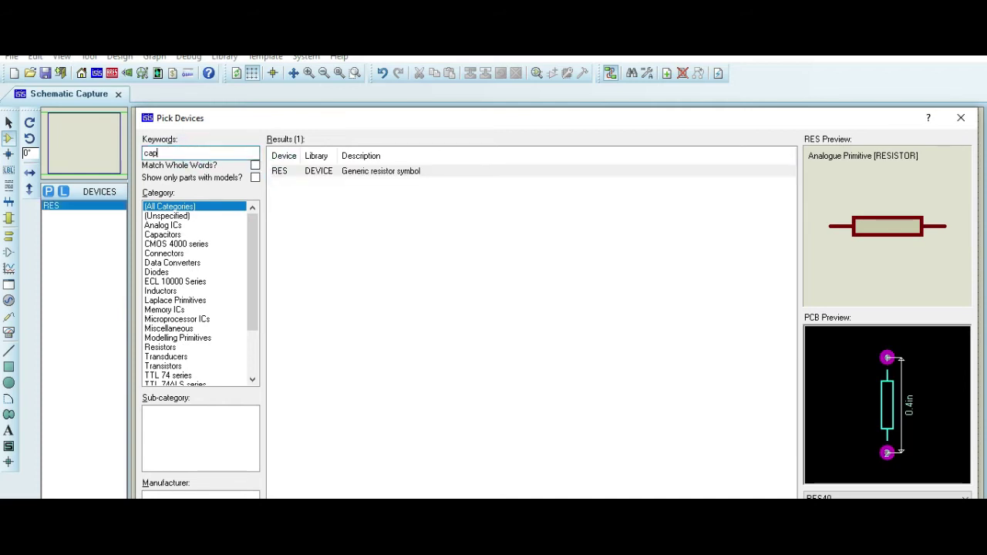
text(cap)
double_click(334, 172)
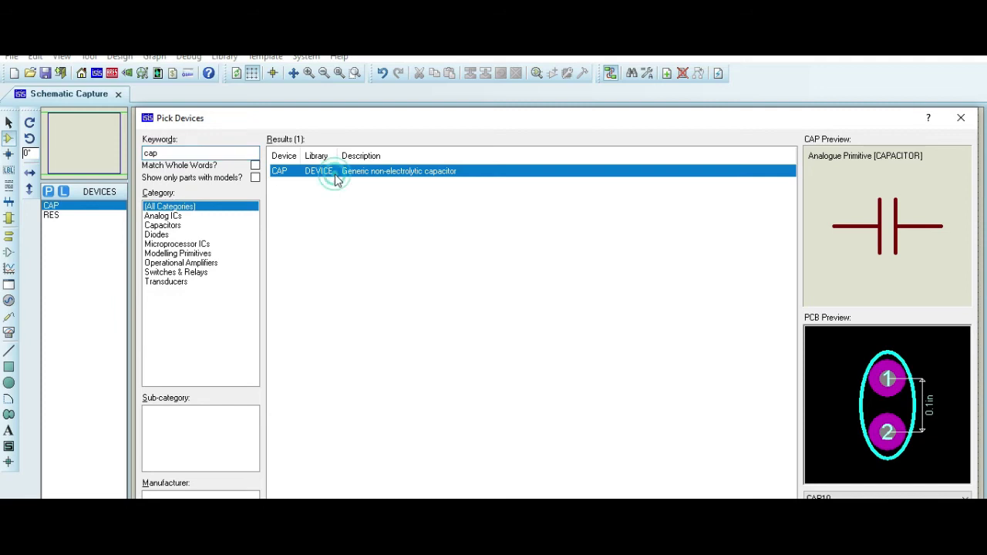
Search the library for 2n7000, compare the ZETEX and FET versions, and add the 2N7000 from the FET library.
click(173, 152)
key(BackSpace)
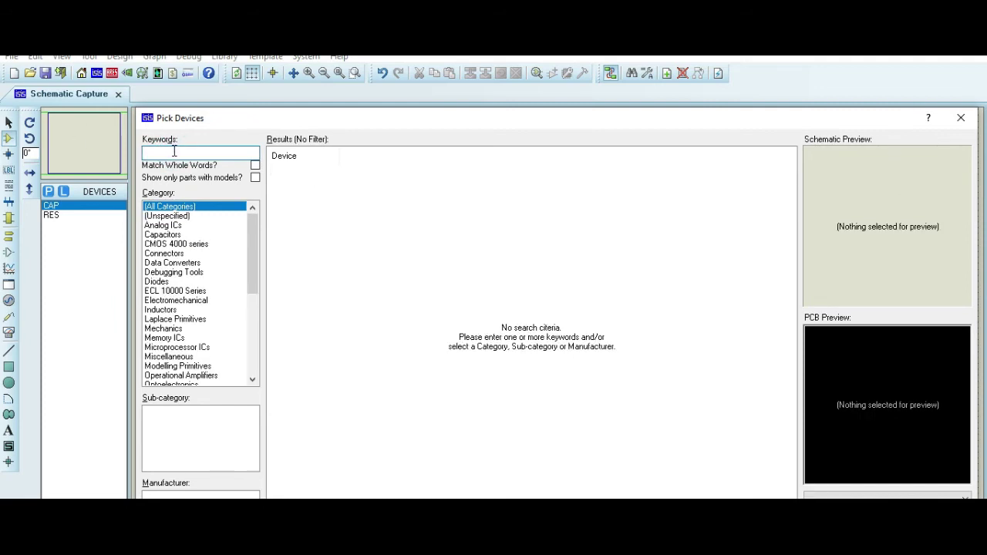
text(2n7000)
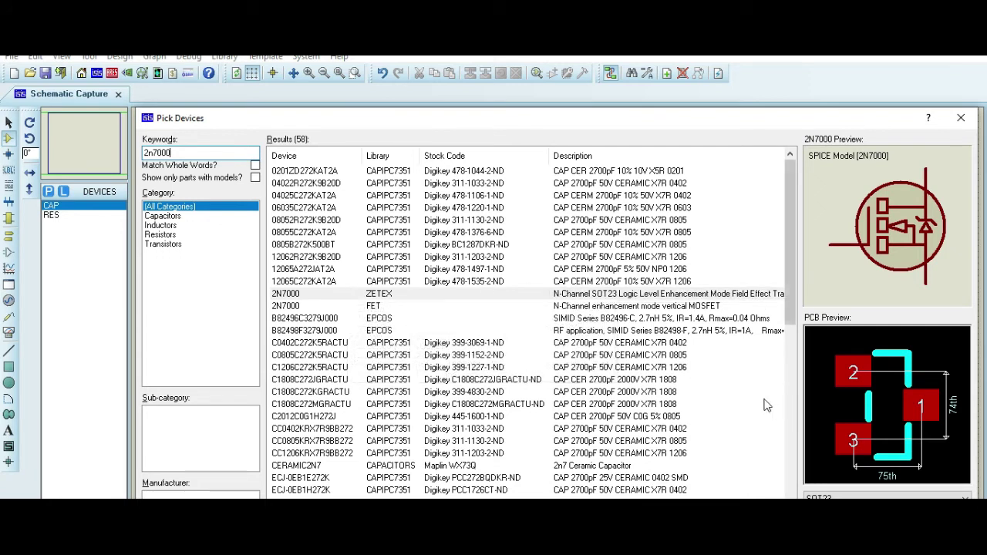
click(615, 308)
click(615, 295)
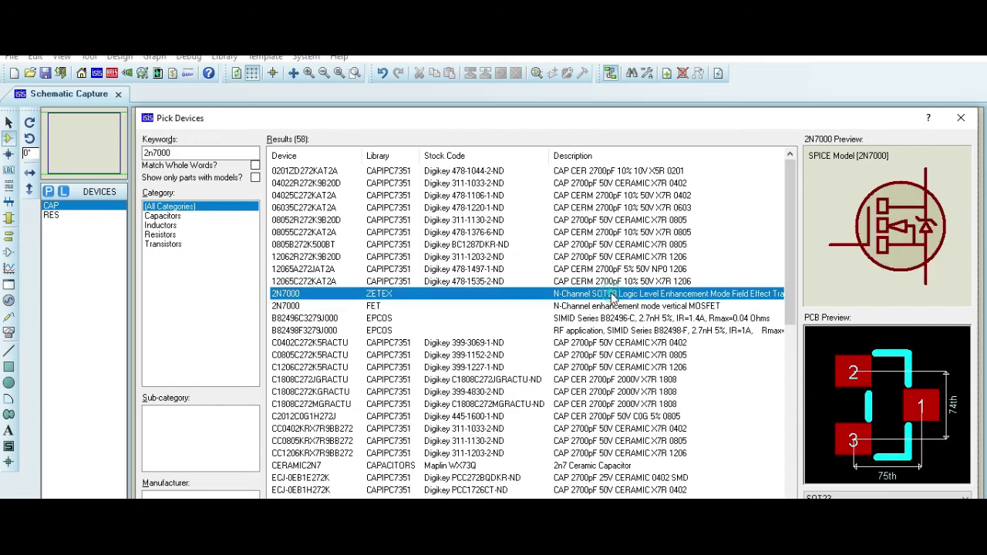
click(623, 320)
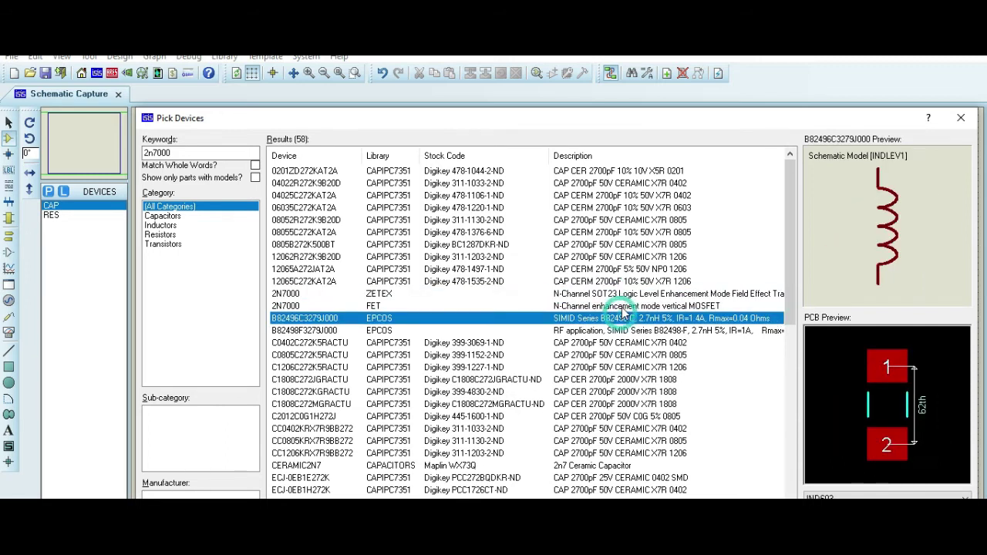
click(624, 308)
click(620, 297)
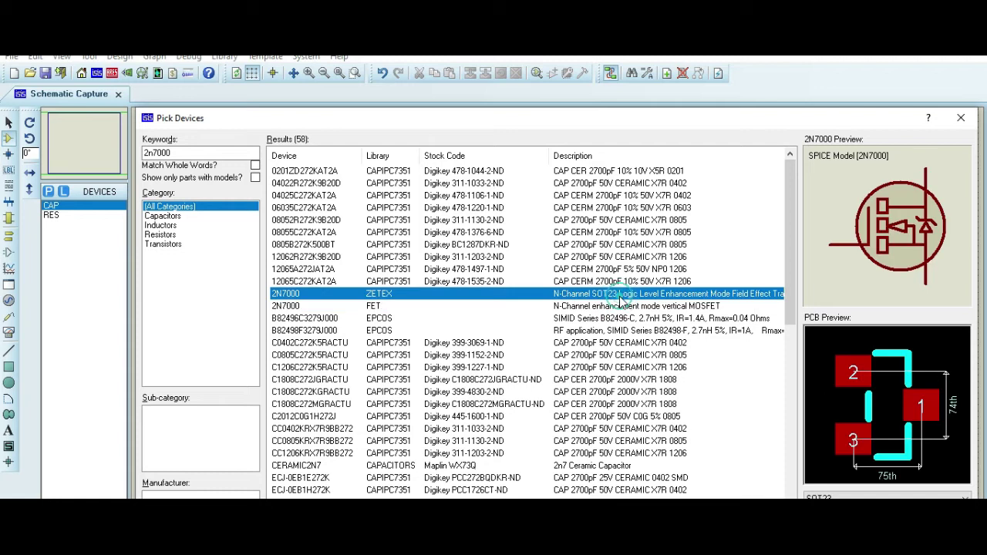
click(618, 308)
double_click(619, 312)
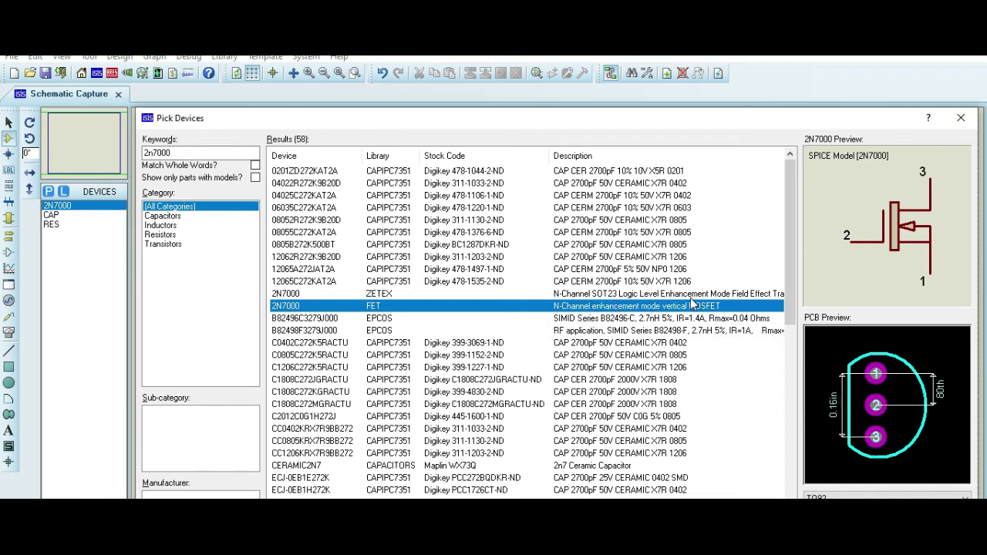
Add the 741 operational amplifier from the OPAMP library and close the device picker.
click(216, 151)
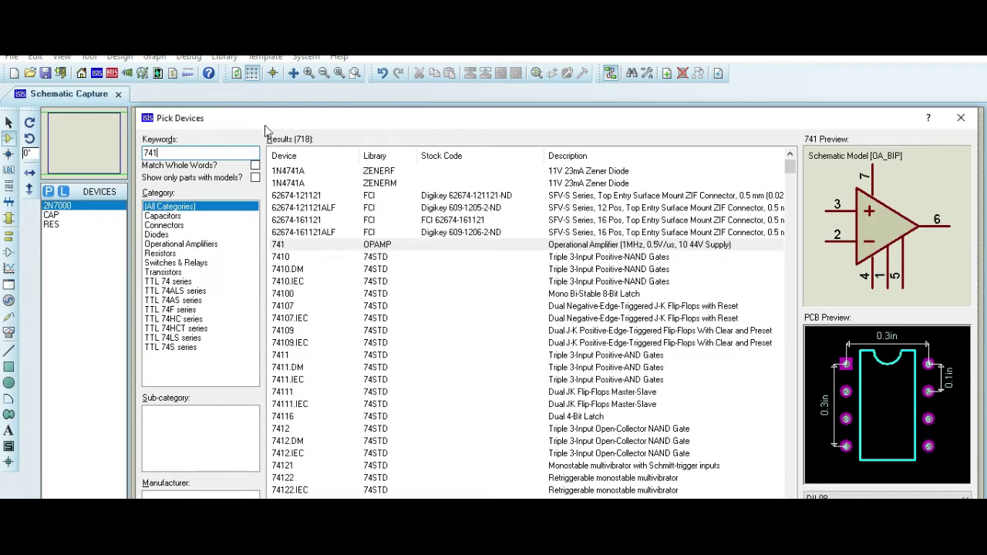
double_click(357, 245)
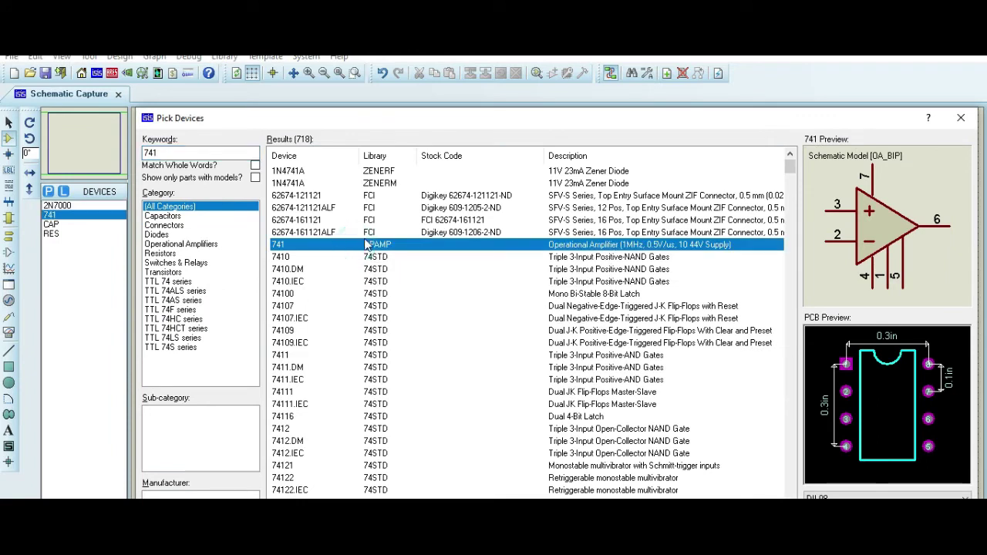
click(961, 117)
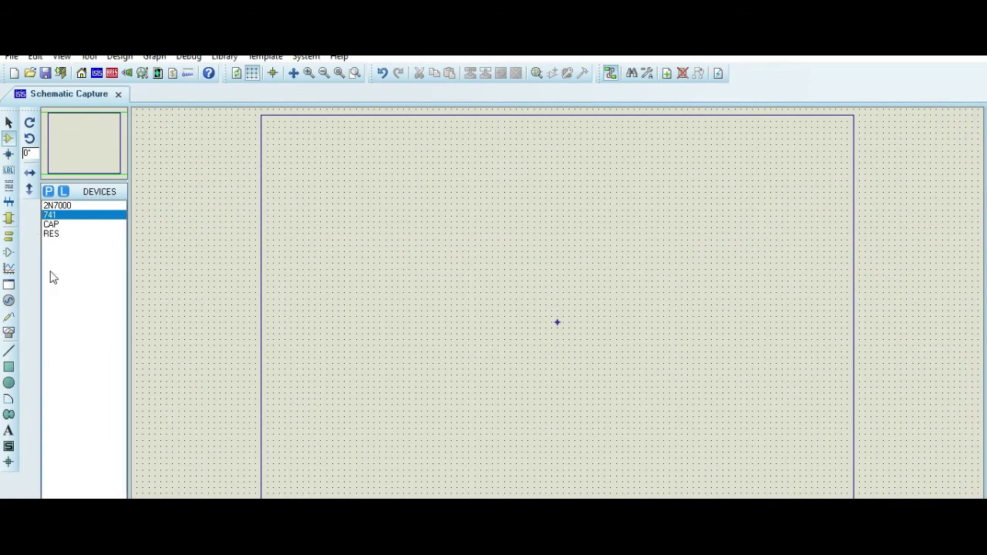
Place the 2N7000 MOSFET in the upper-left area of the sheet and rotate it anti-clockwise.
click(57, 205)
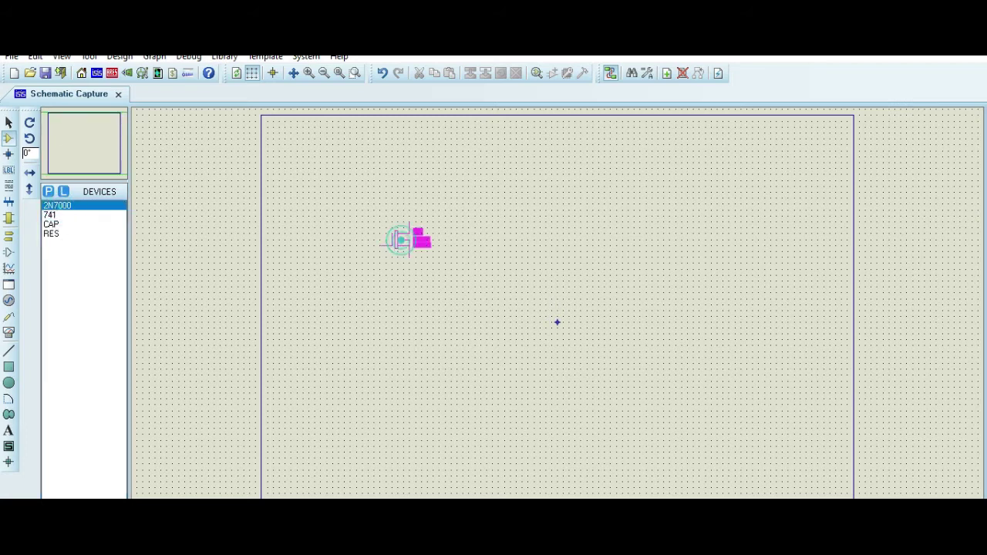
click(389, 251)
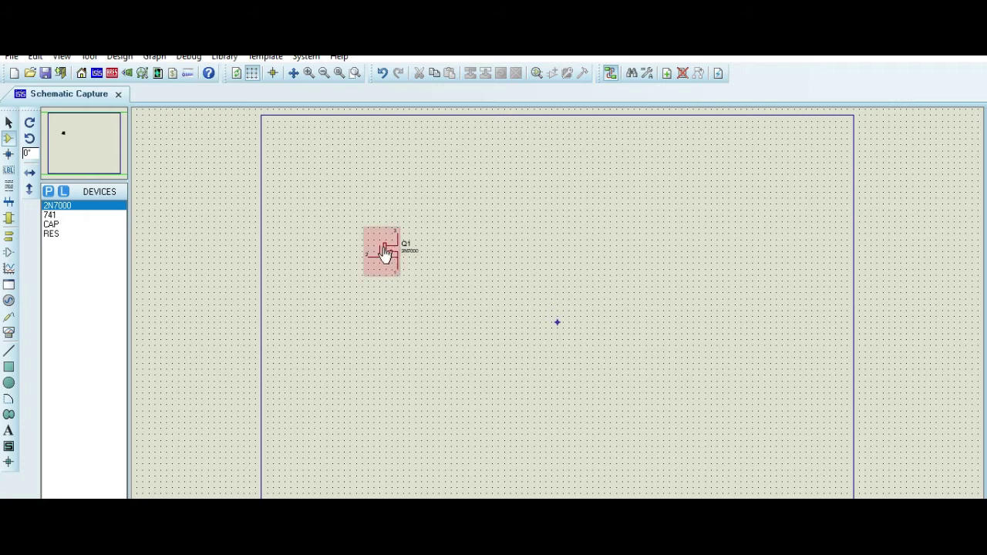
right_click(394, 251)
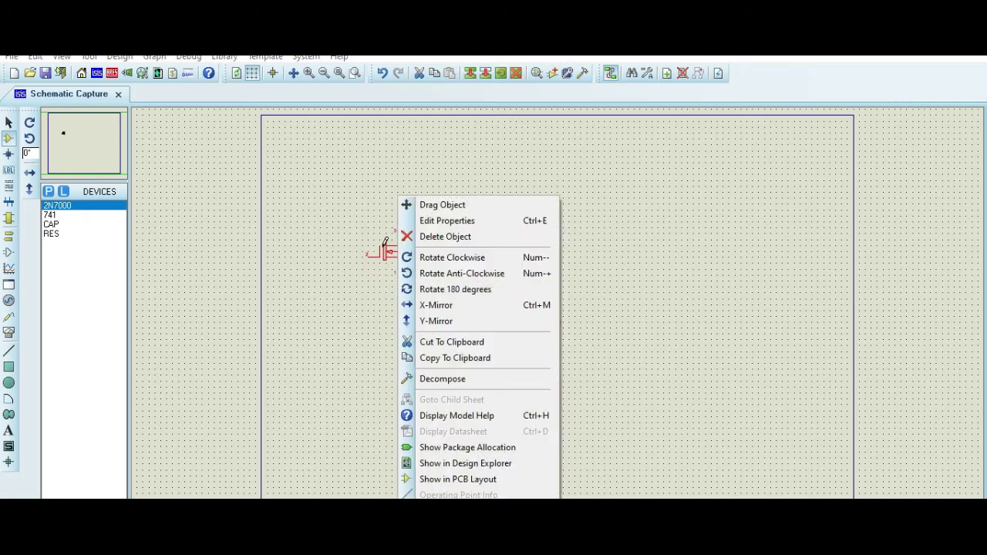
click(425, 273)
scroll(401, 249, up, 1)
scroll(670, 315, up, 1)
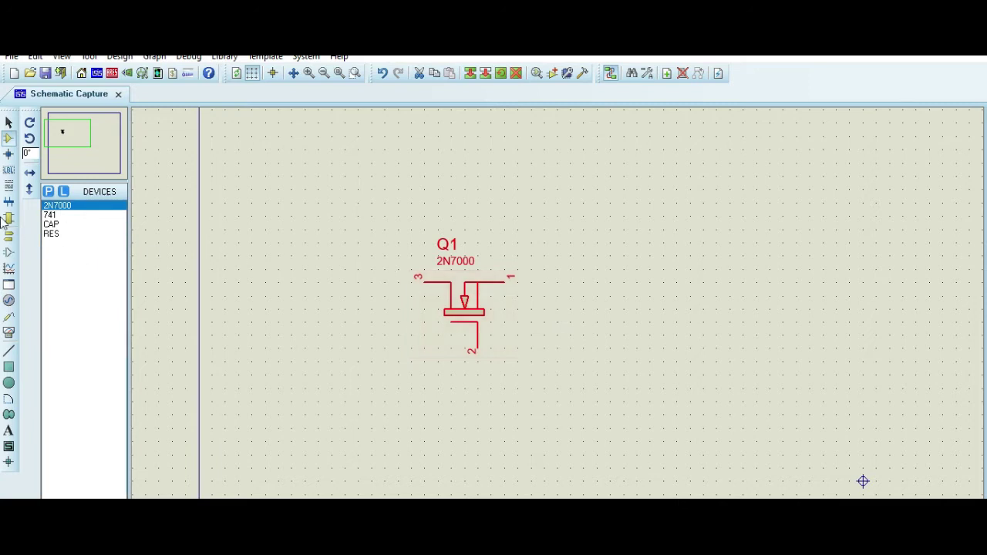
Place a SINE generator beside the MOSFET's drain, in line with pin 3.
click(8, 301)
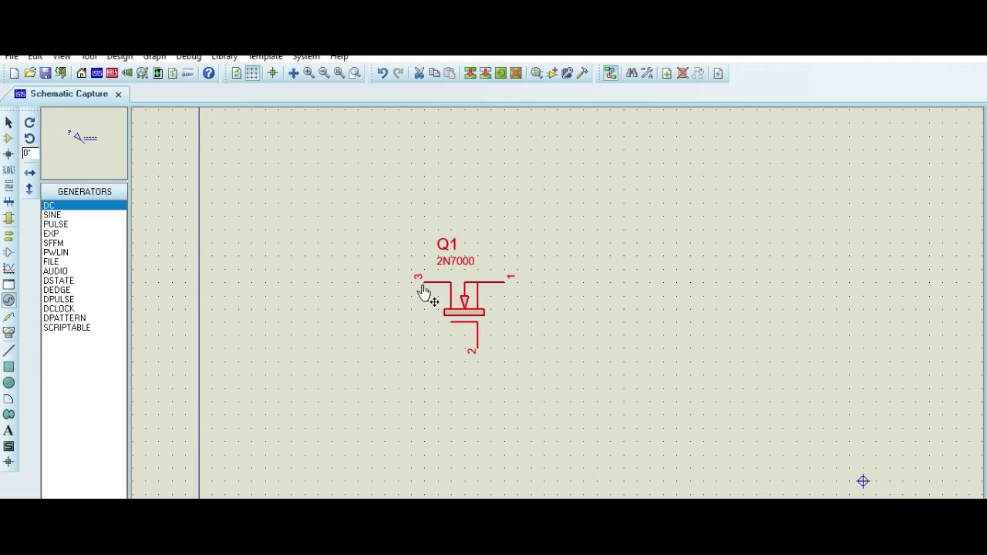
click(52, 215)
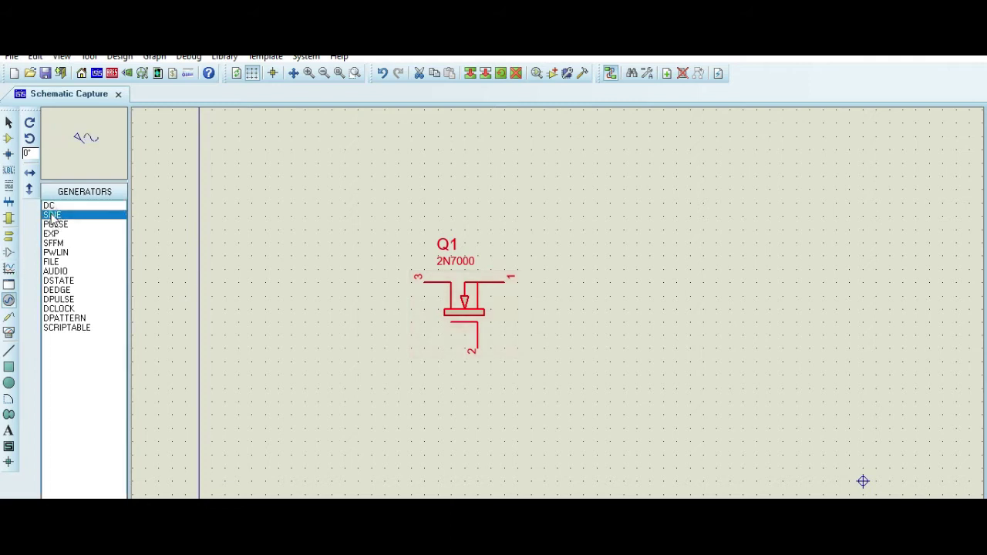
click(385, 282)
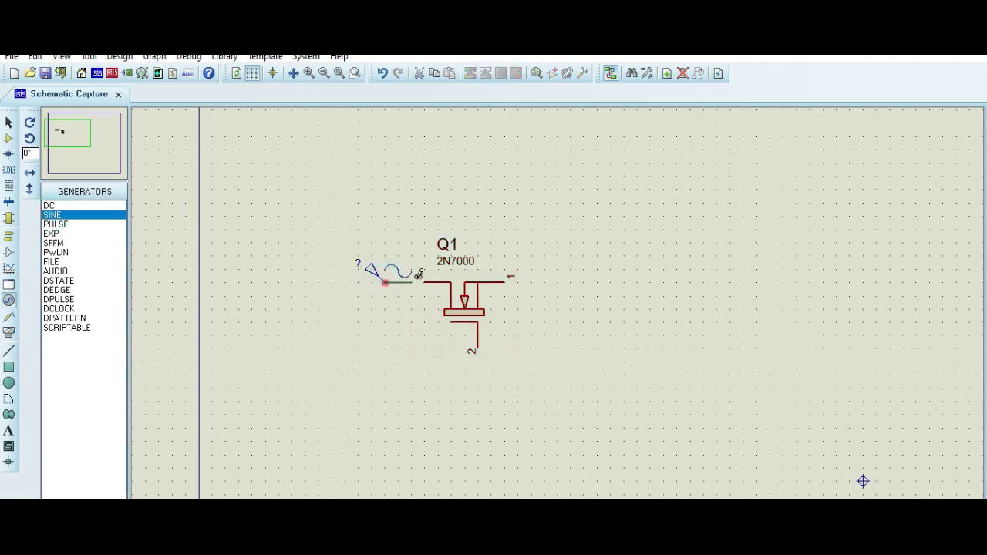
Set the drain's sine generator to a peak amplitude of 2 V and edit its frequency.
double_click(375, 273)
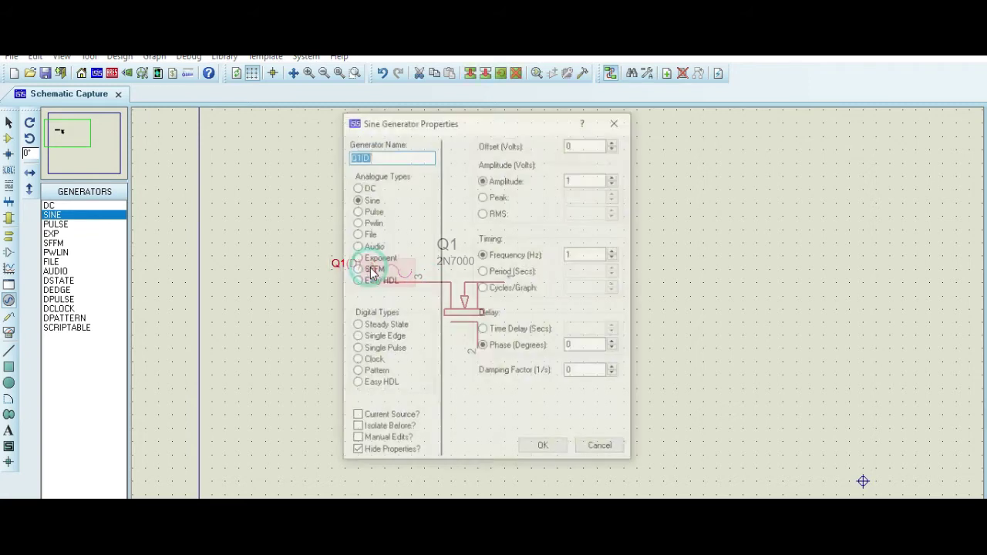
click(483, 197)
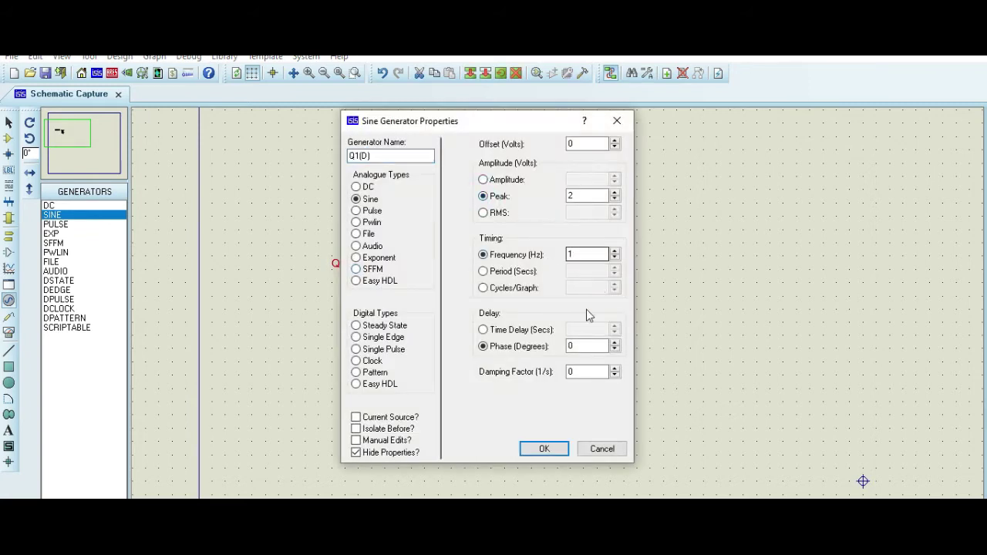
click(598, 258)
click(538, 446)
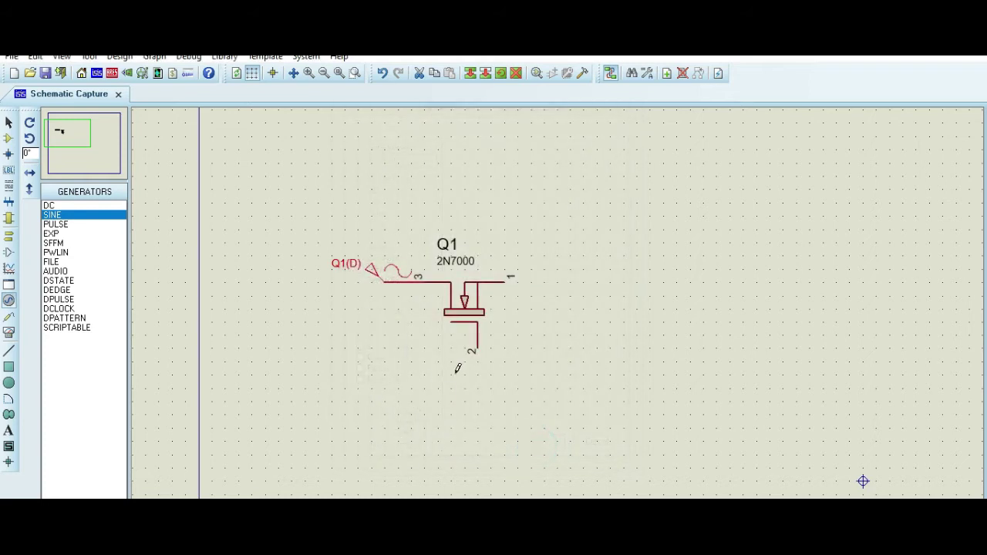
Place a second SINE generator below the MOSFET and wire it to gate pin 2.
click(477, 381)
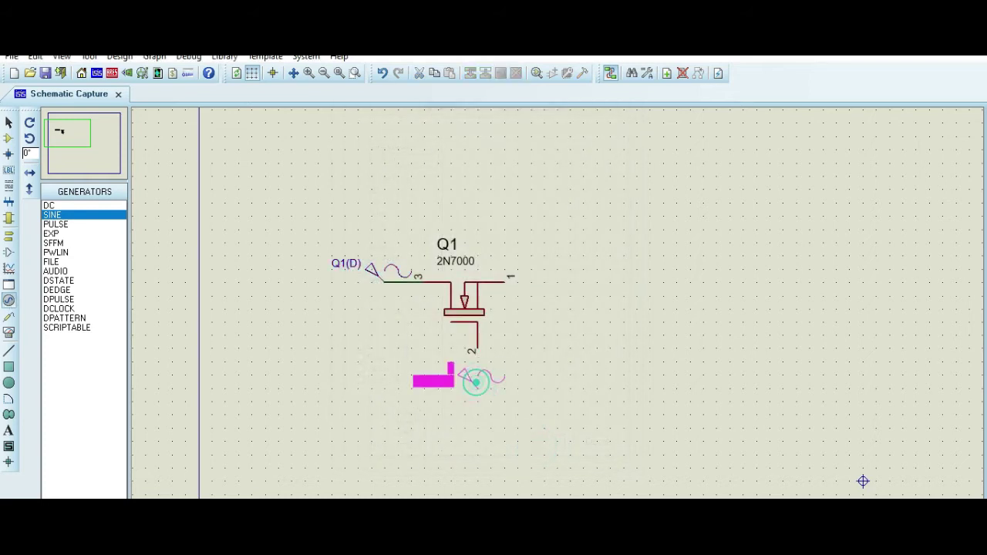
click(477, 381)
click(477, 387)
click(473, 347)
Change the gate generator to the Pulse type with a high voltage of 5 V and edit its frequency.
double_click(465, 379)
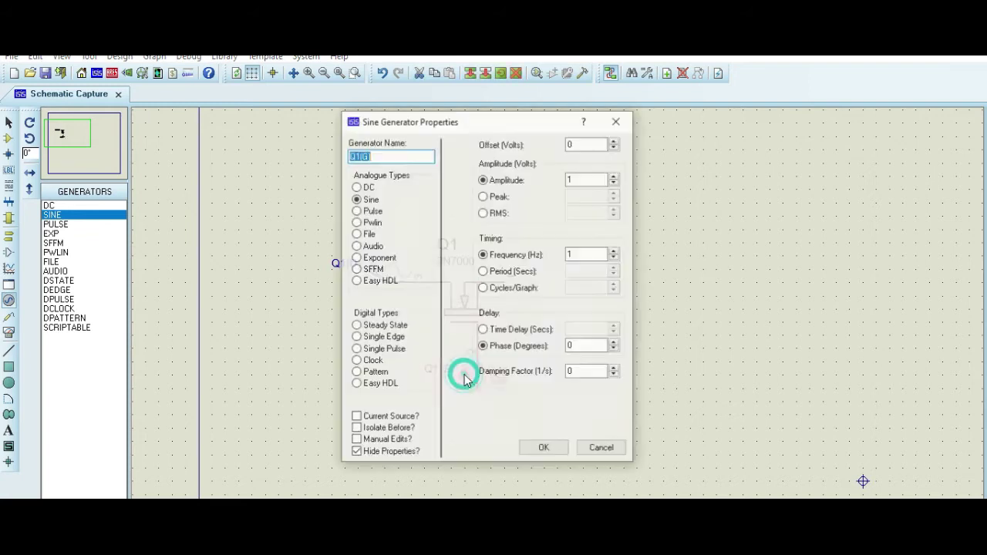
click(356, 211)
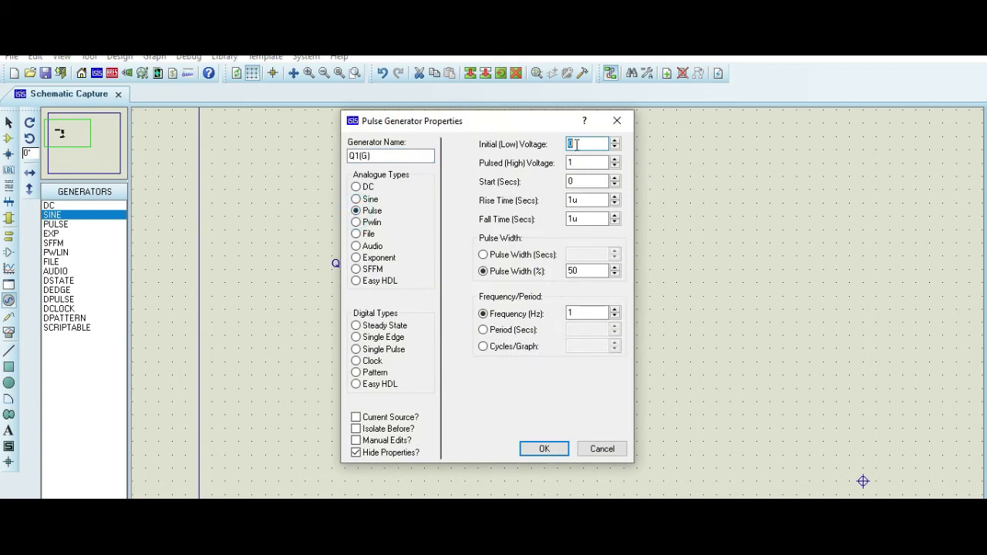
double_click(580, 162)
key(BackSpace)
text(5)
click(593, 311)
click(555, 453)
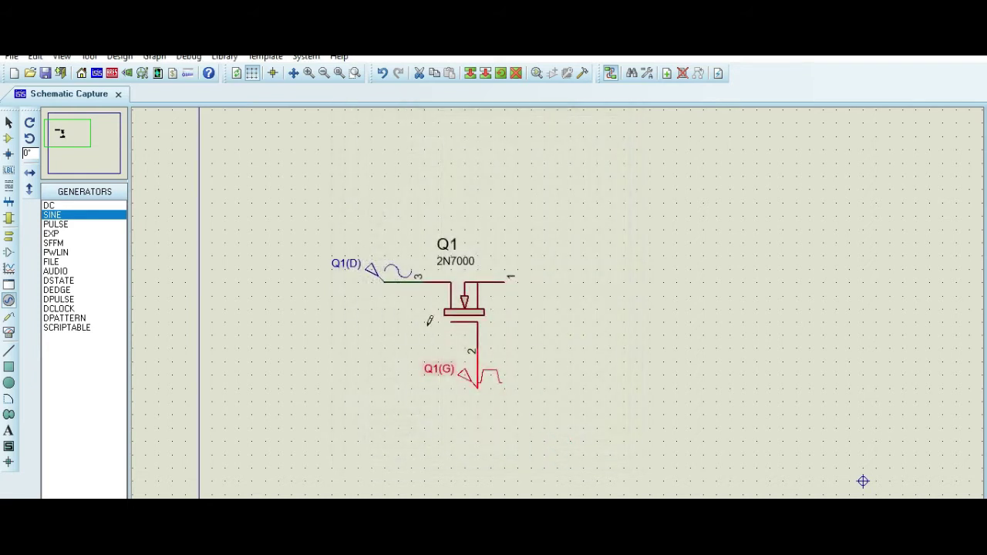
Review the properties of the drain's sine generator and leave them unchanged.
double_click(378, 276)
click(600, 448)
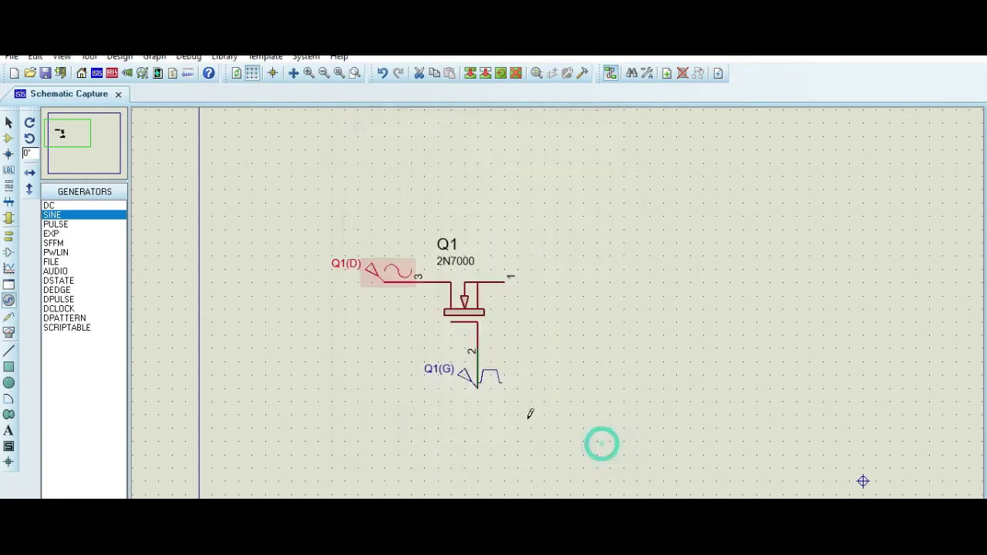
Change the drain generator to the Sine type with a 5 V peak and 5 Hz frequency, and show its properties.
double_click(378, 272)
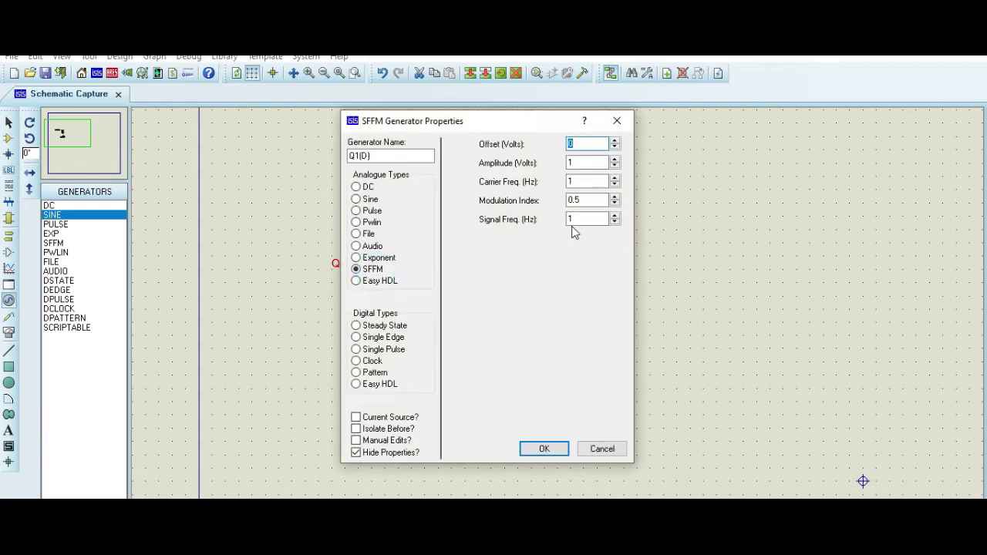
click(362, 200)
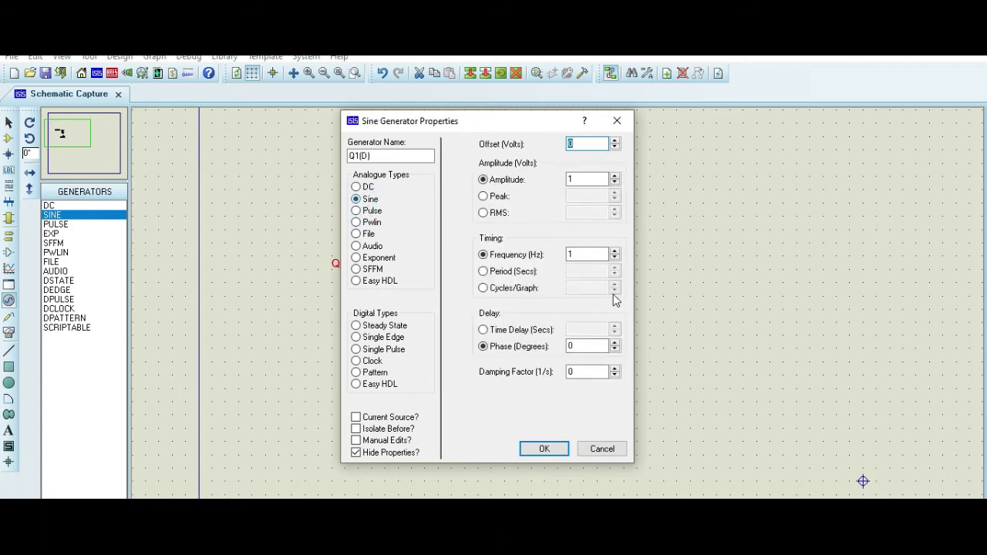
click(483, 195)
click(592, 196)
key(BackSpace)
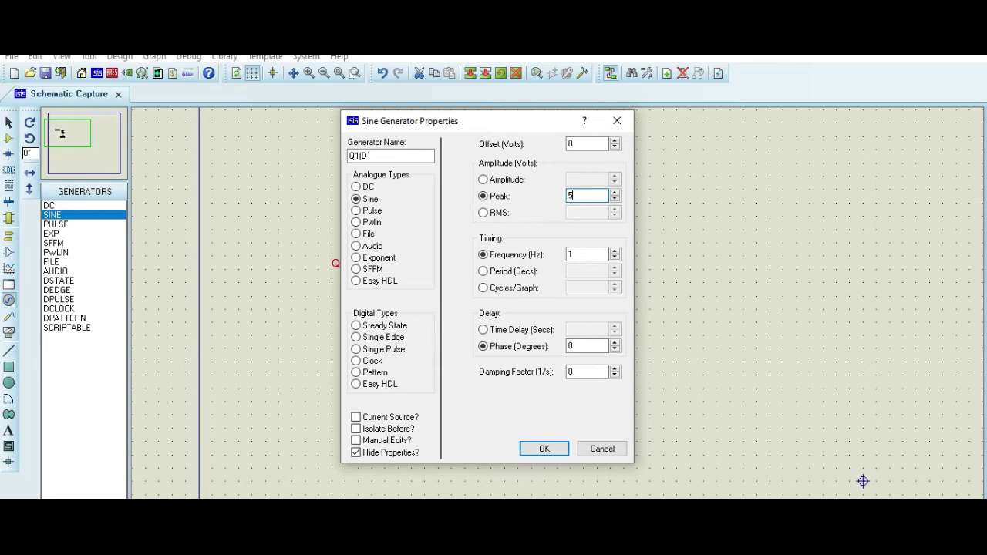
text(5)
click(590, 256)
click(356, 453)
click(549, 449)
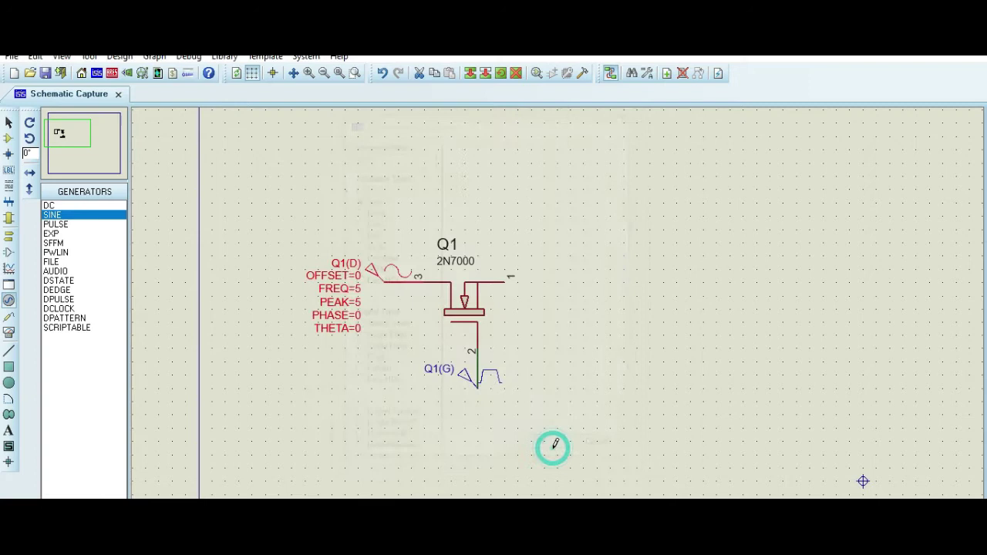
Show the gate pulse generator's properties on the schematic.
click(464, 376)
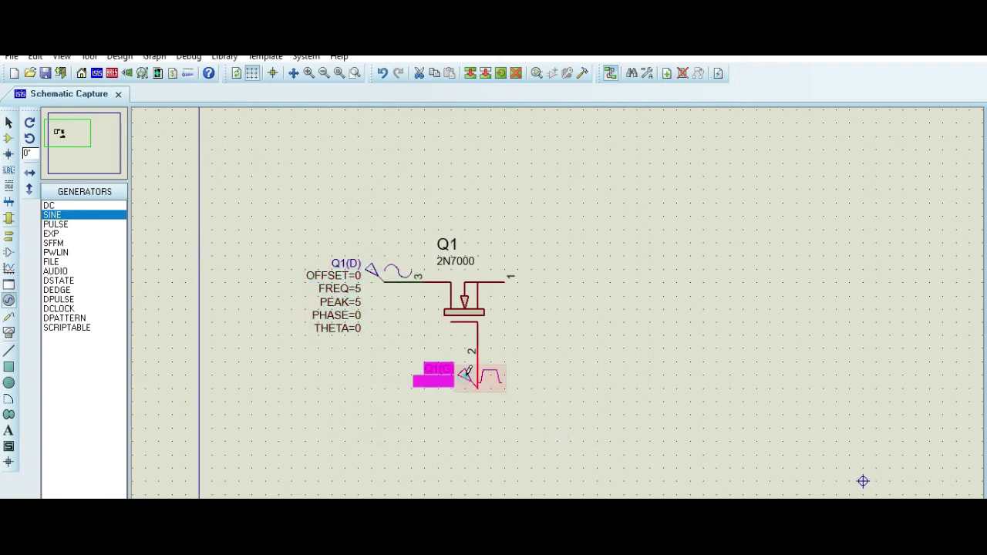
click(465, 373)
click(355, 453)
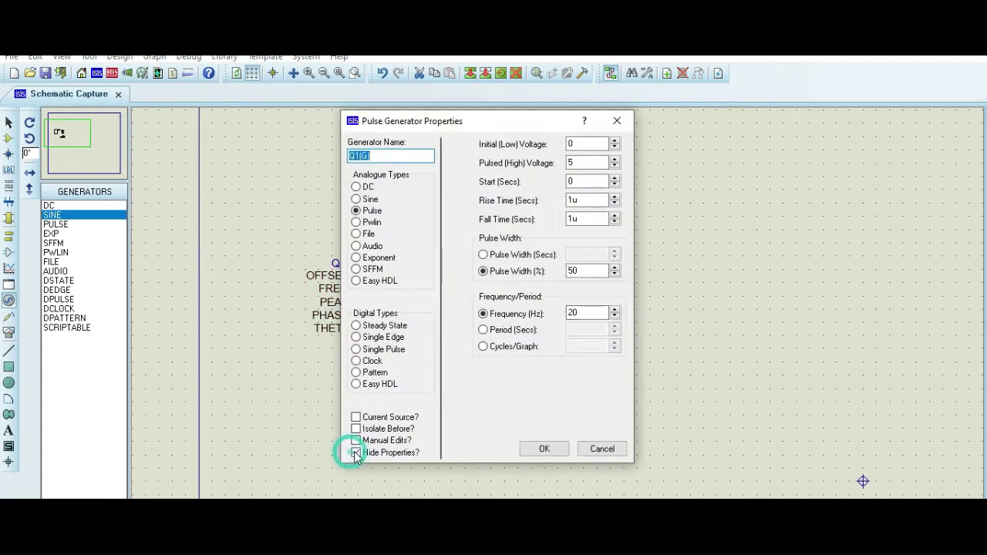
click(546, 455)
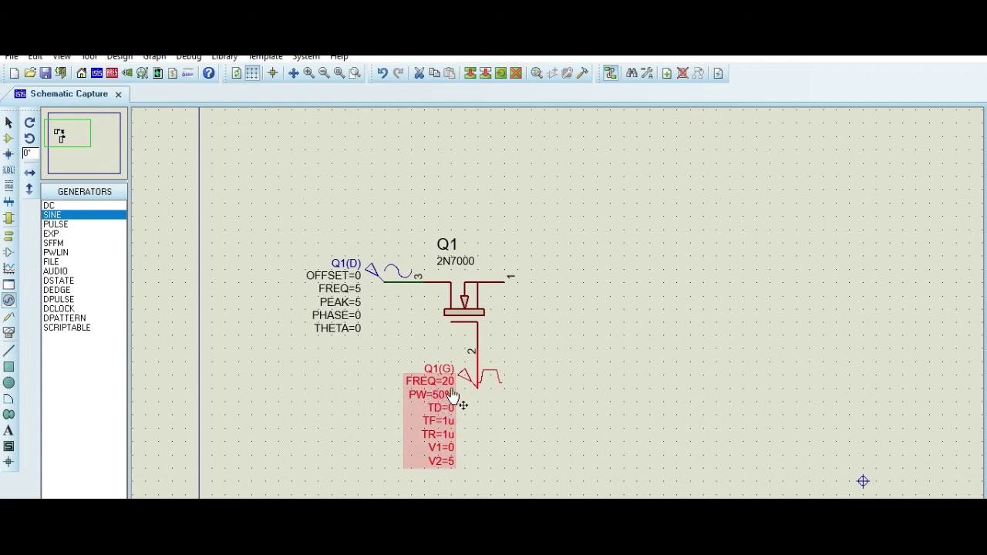
Place a CAP to the right of the MOSFET, rotate it vertical and wire its upper end to MOSFET pin 1.
click(8, 140)
click(52, 225)
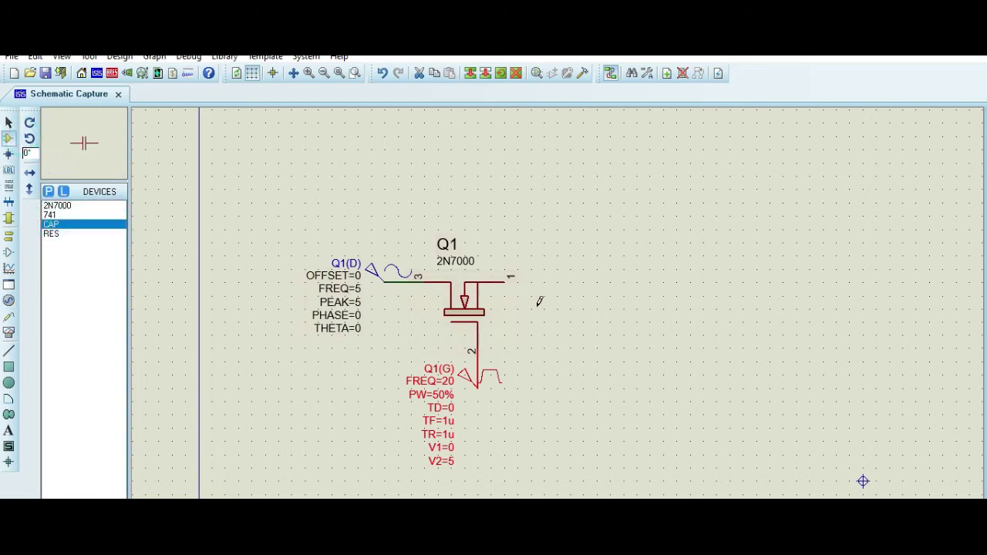
click(512, 307)
click(569, 320)
right_click(575, 317)
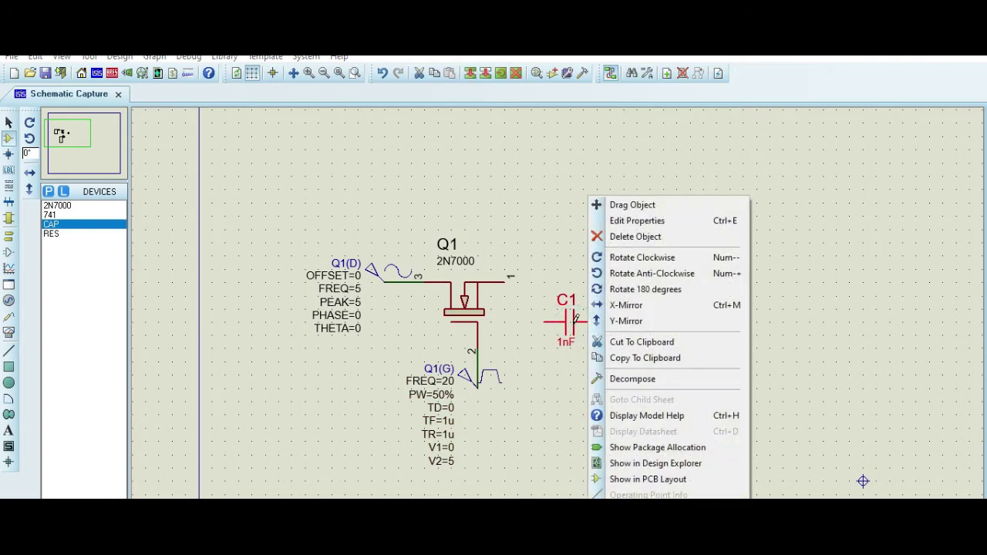
click(628, 257)
double_click(566, 330)
click(629, 230)
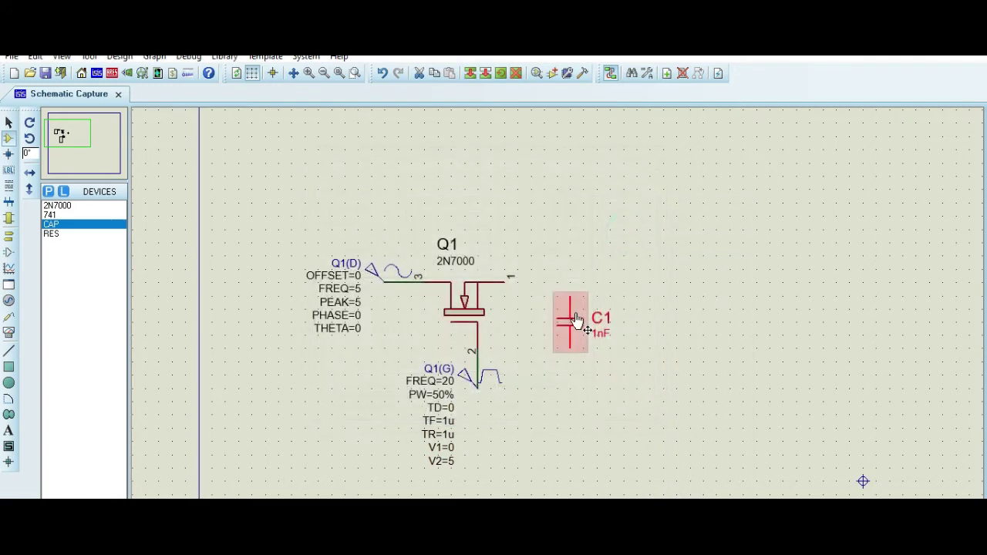
click(683, 348)
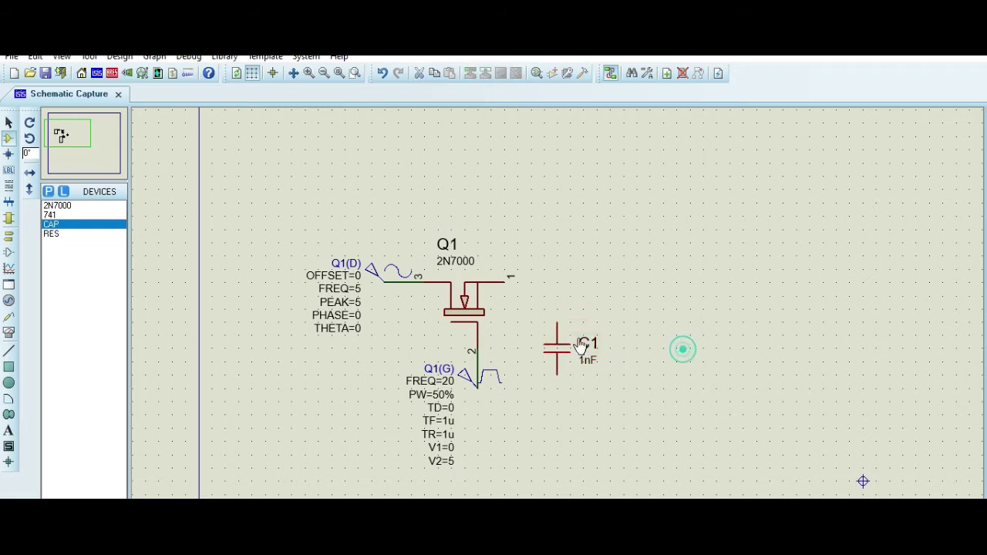
click(559, 315)
click(507, 280)
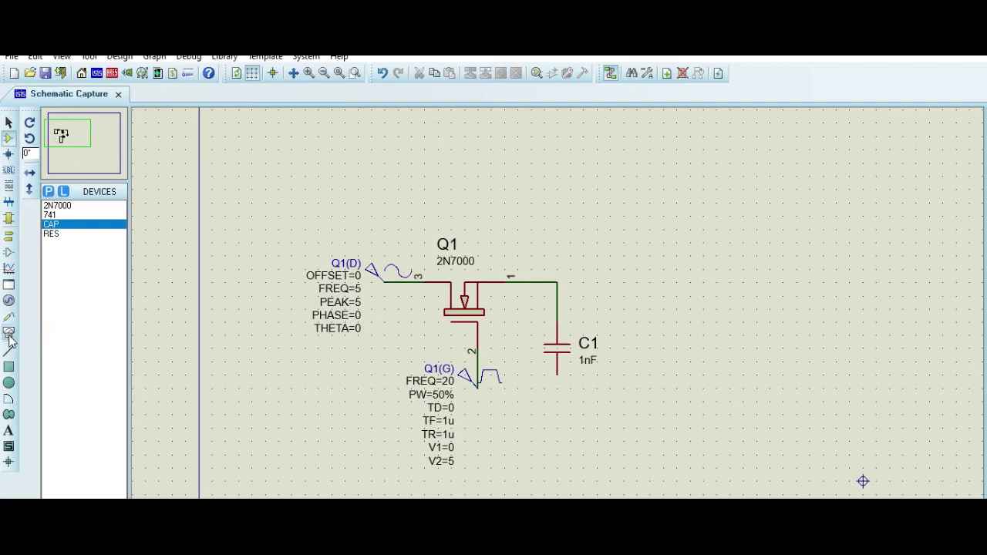
Place a GROUND terminal below capacitor C1 and wire it to the capacitor's lower end.
click(8, 236)
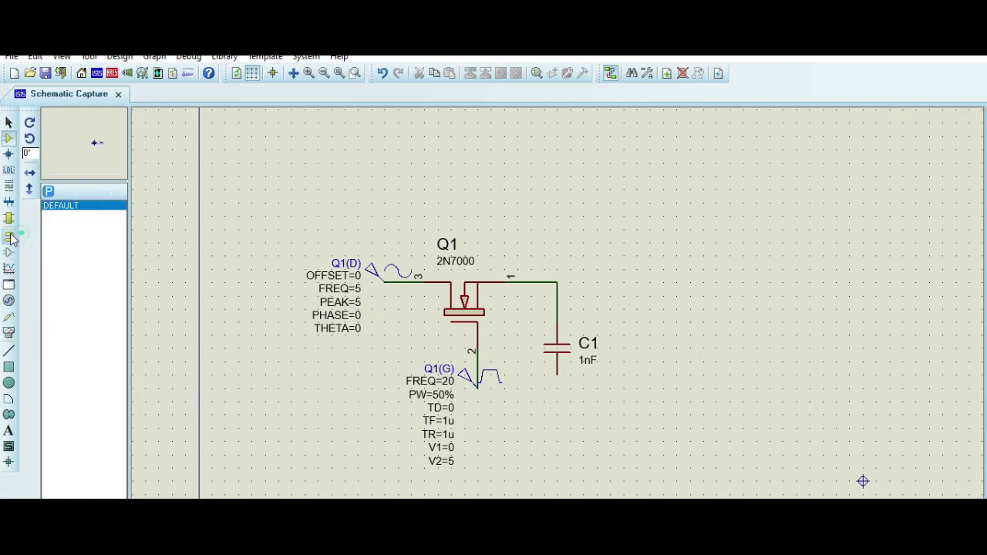
click(62, 252)
click(552, 411)
click(550, 410)
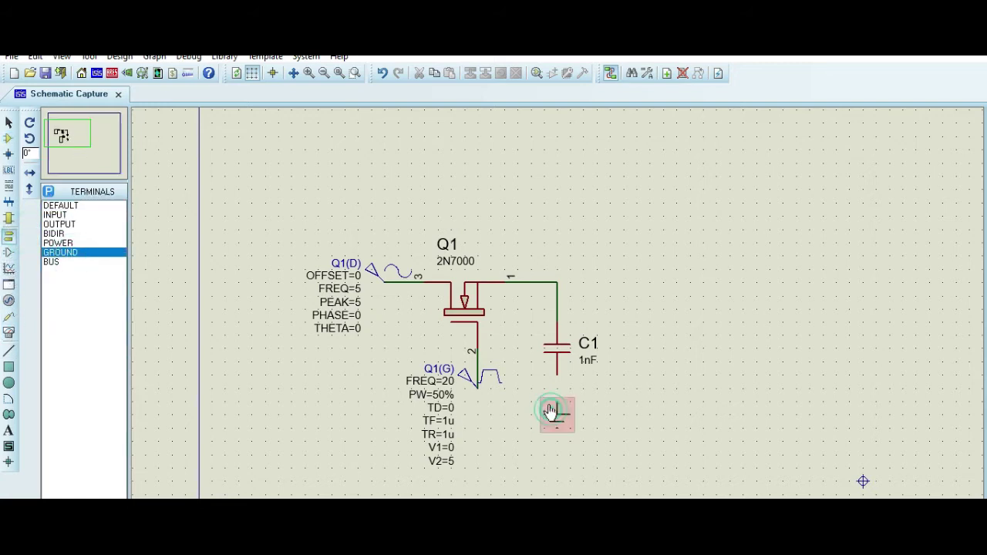
click(556, 399)
click(557, 381)
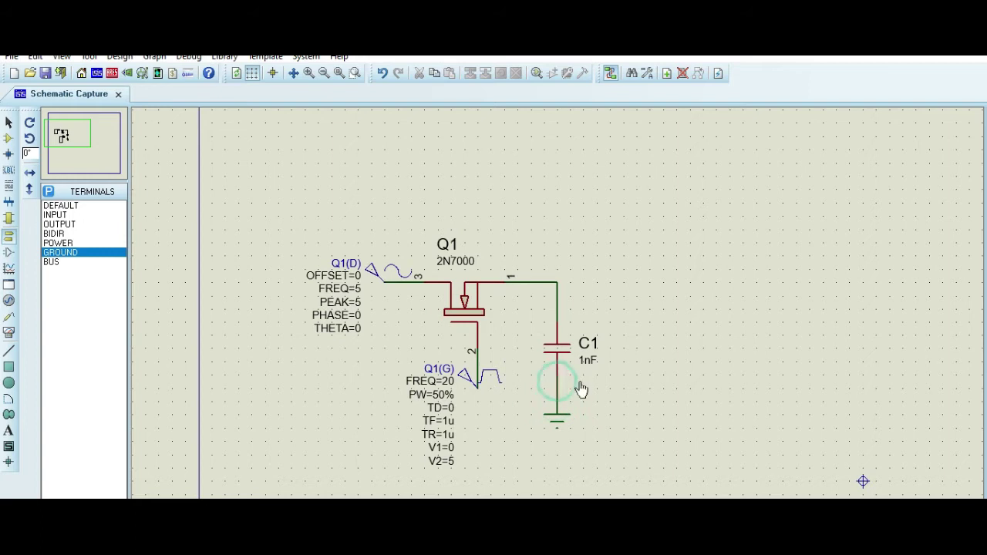
Set the capacitance of C1 to 0.01uF.
double_click(563, 347)
click(415, 204)
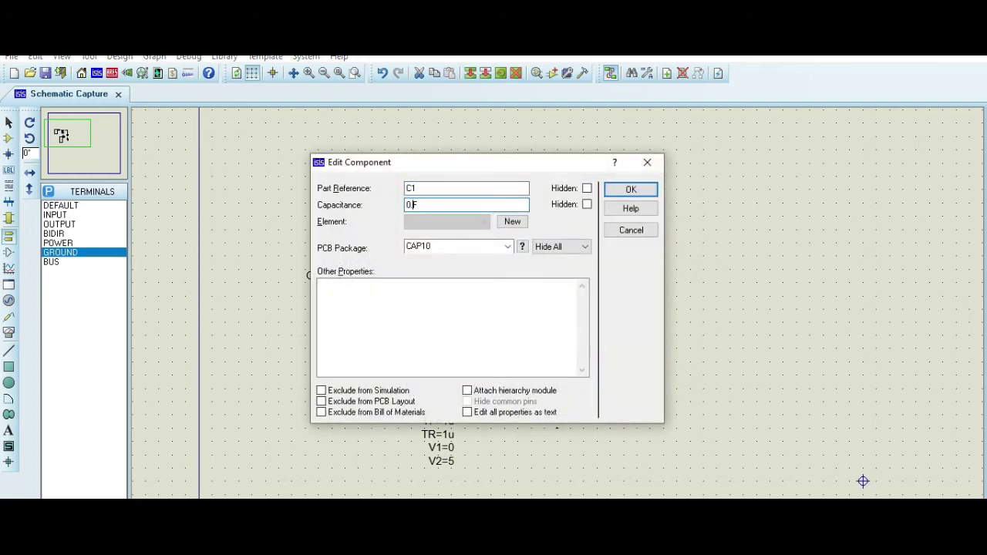
text(0.01uF)
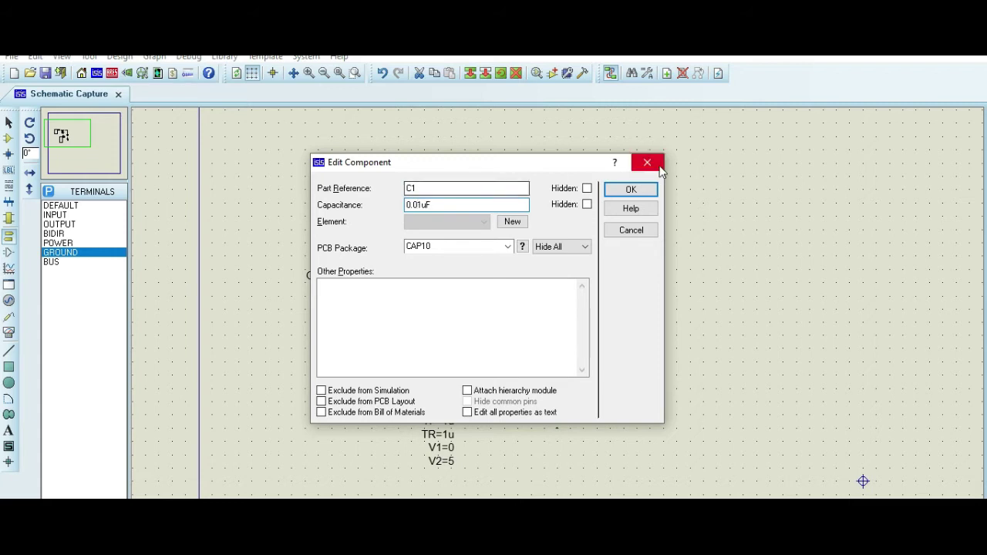
click(631, 189)
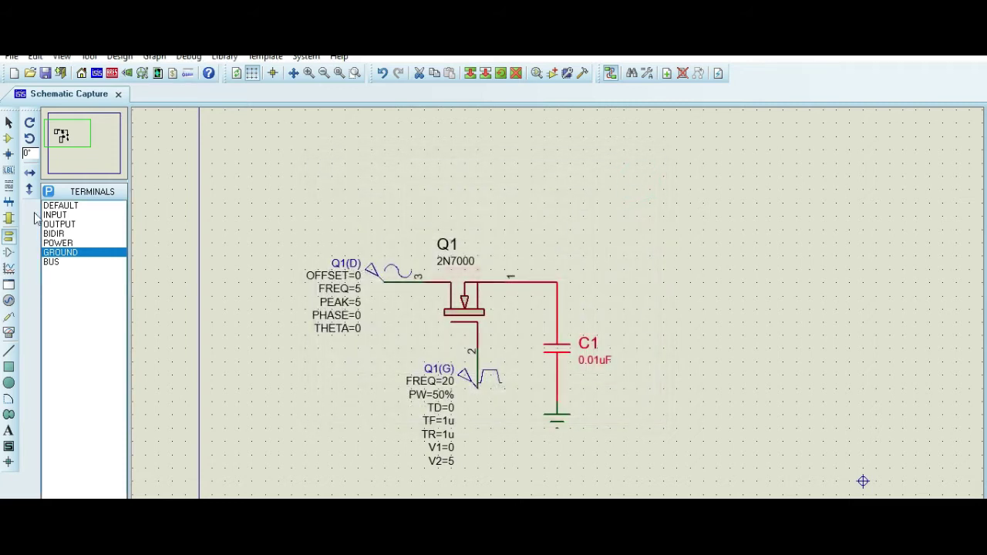
Place a horizontal RES to the right of C1 and wire it to the node joining MOSFET pin 1 and the capacitor.
click(8, 137)
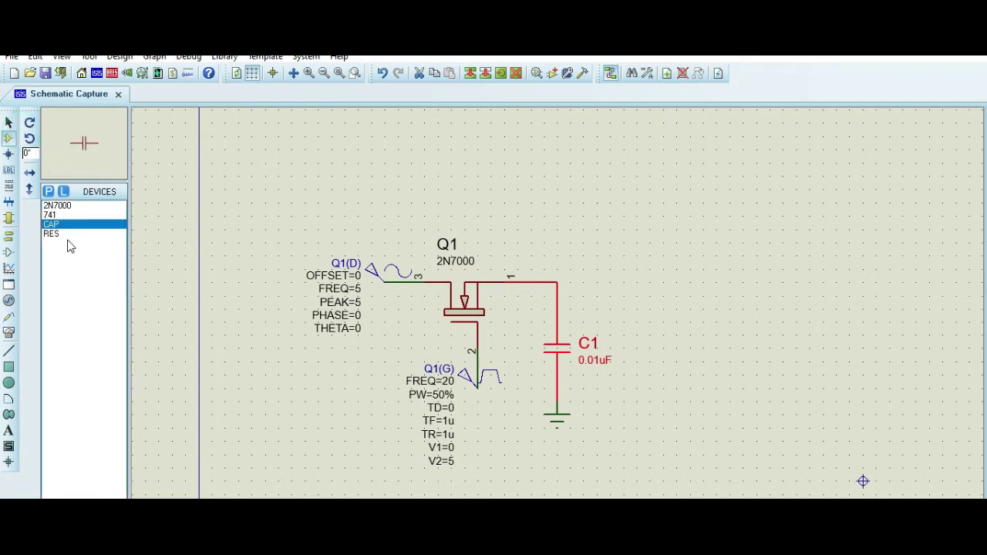
click(54, 233)
click(609, 281)
click(617, 283)
click(577, 282)
click(557, 282)
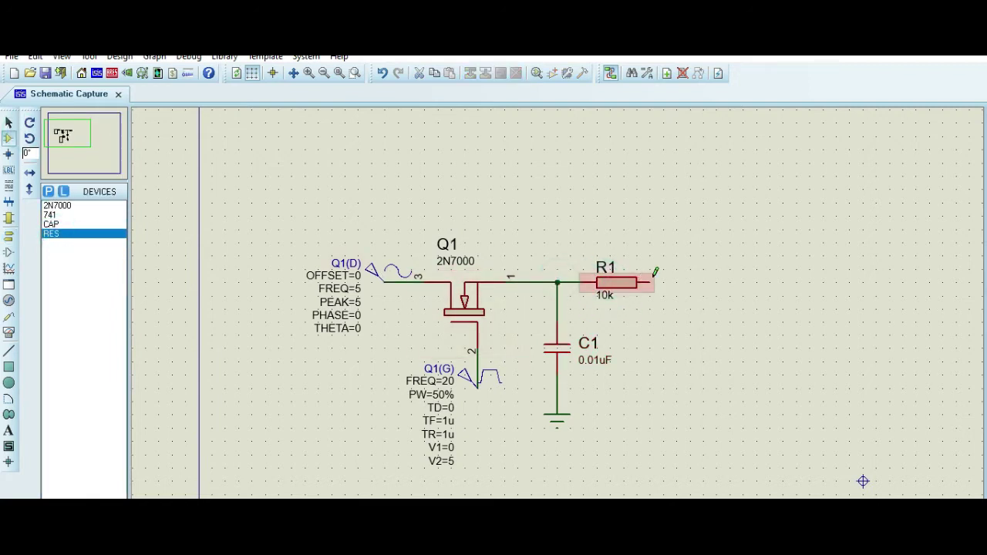
Place a 741 op-amp to the right of resistor R1 and wire the resistor to its non-inverting input, pin 3.
click(53, 215)
click(816, 284)
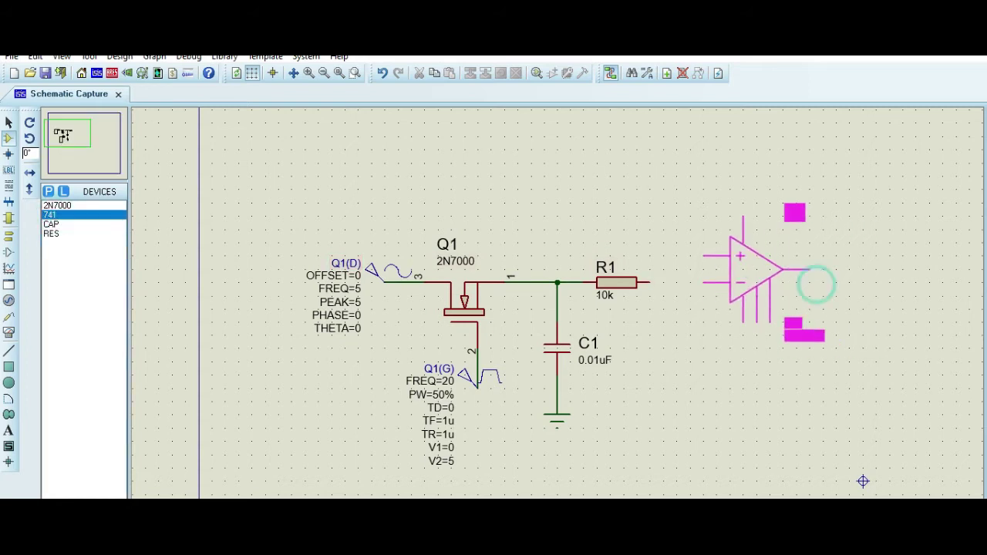
click(755, 296)
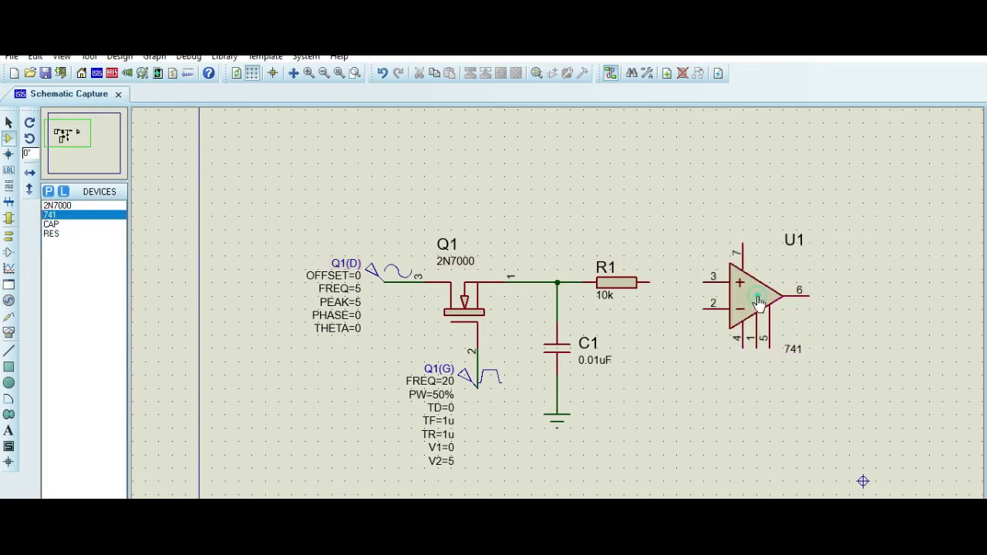
click(705, 283)
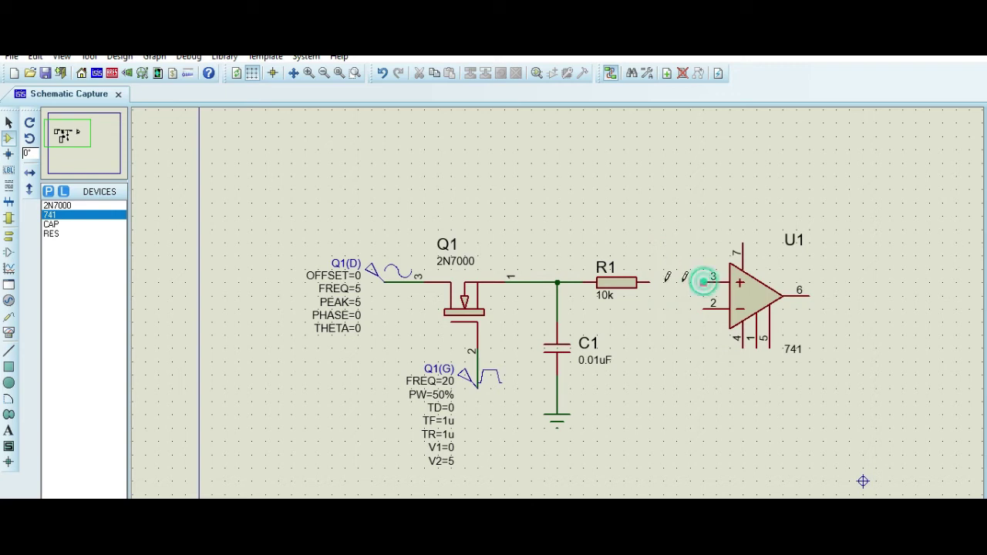
click(650, 283)
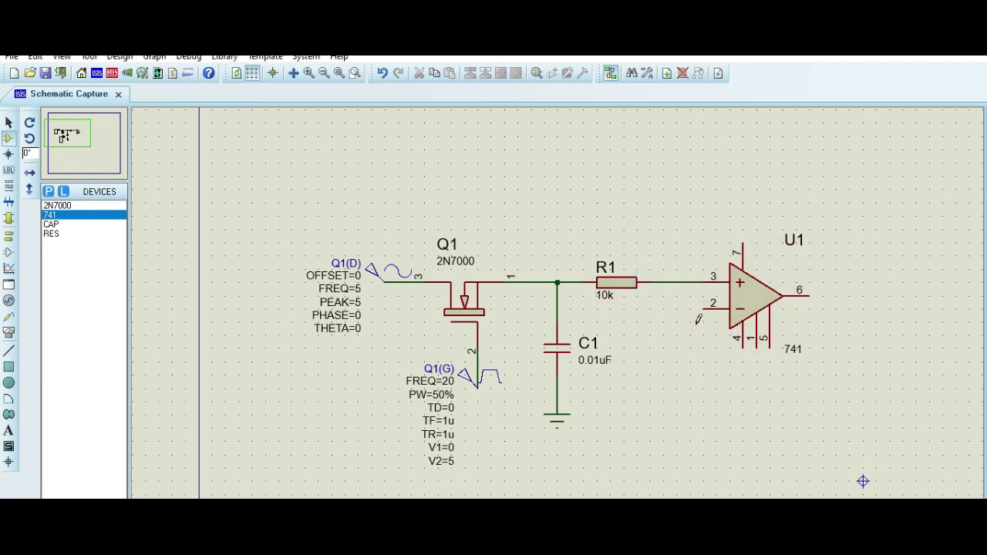
Wire the op-amp's inverting input, pin 2, to output pin 6 with a feedback loop routed beneath it.
click(703, 308)
click(845, 386)
click(834, 296)
click(811, 296)
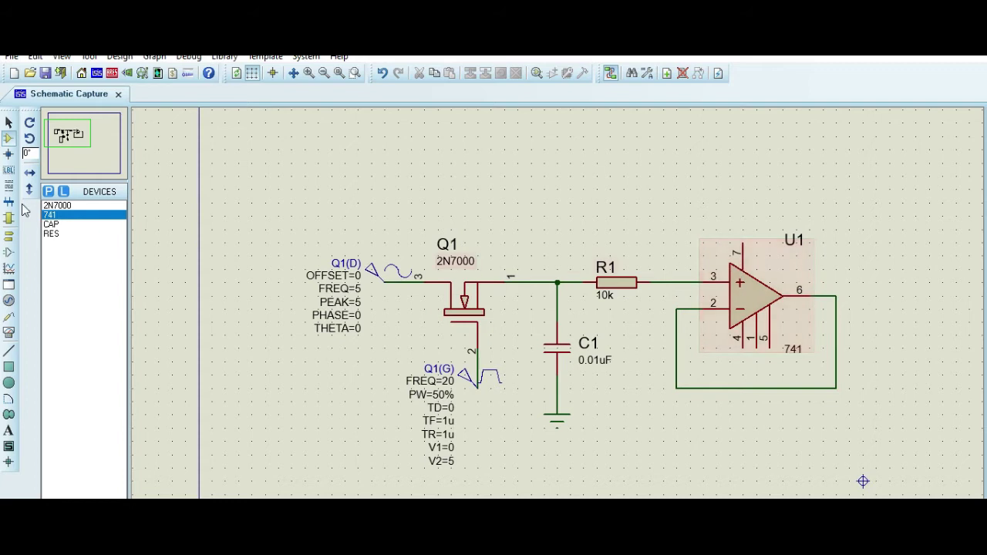
Place DC generators on the op-amp's supply pins 7 and 4.
click(8, 300)
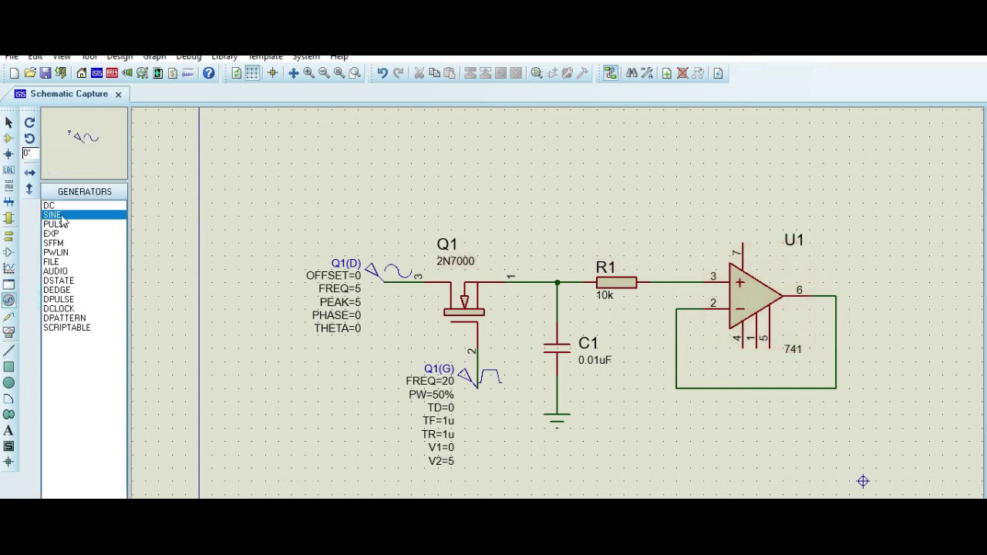
click(742, 225)
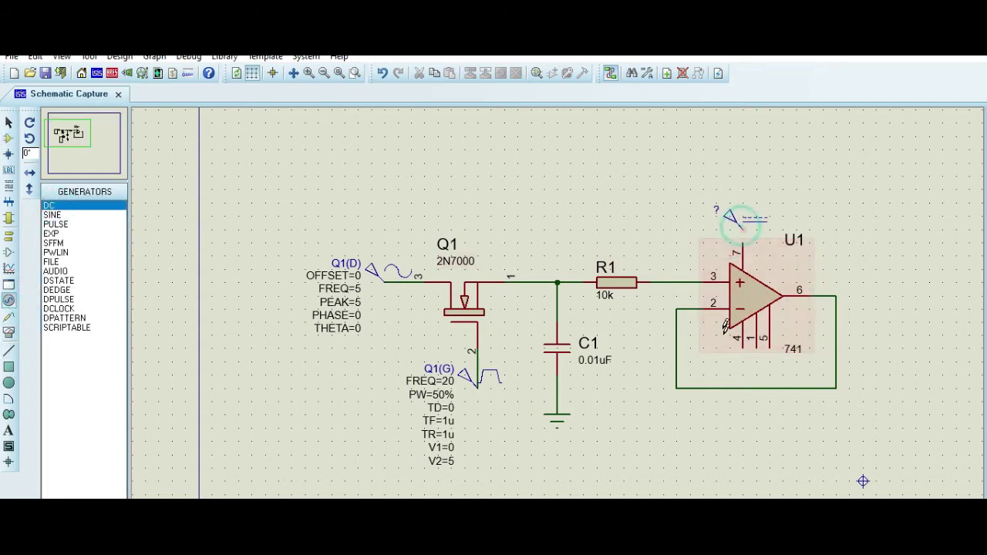
click(731, 356)
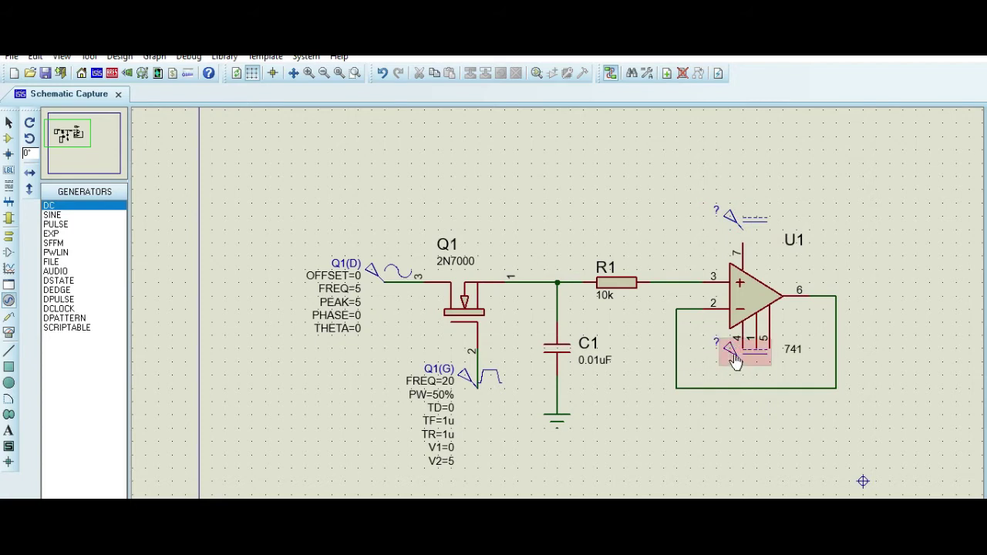
click(743, 358)
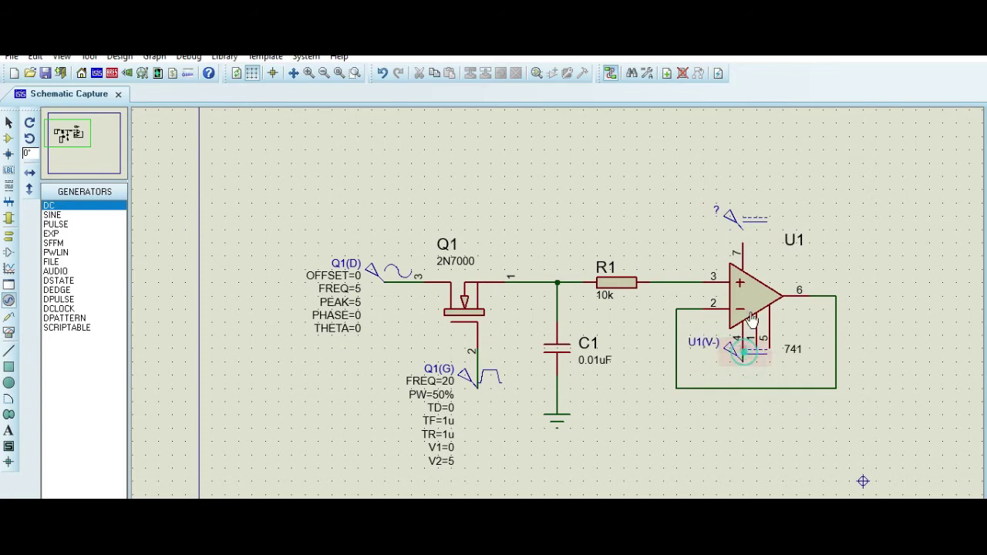
click(742, 223)
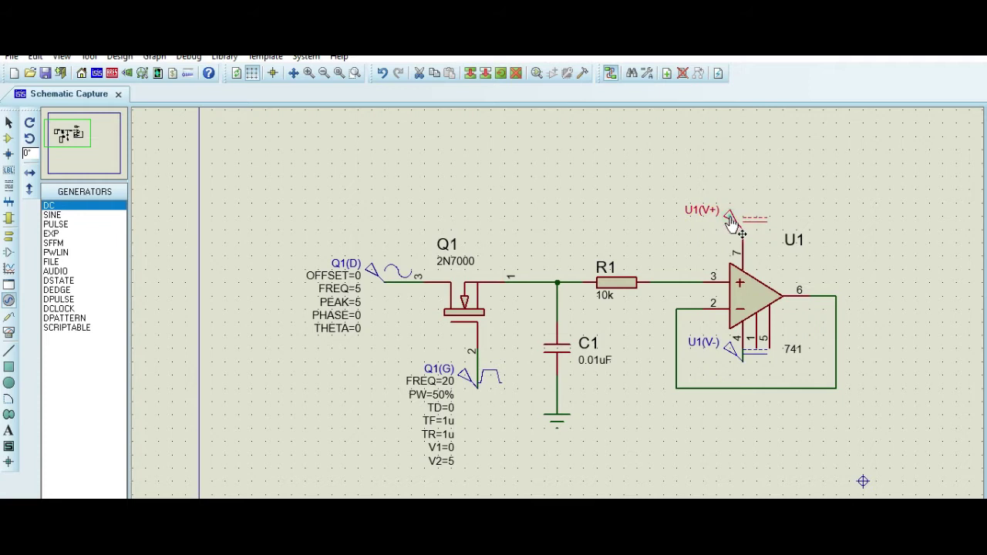
Edit the voltage of the DC generator on the op-amp's positive supply pin 7.
double_click(743, 223)
double_click(575, 144)
key(BackSpace)
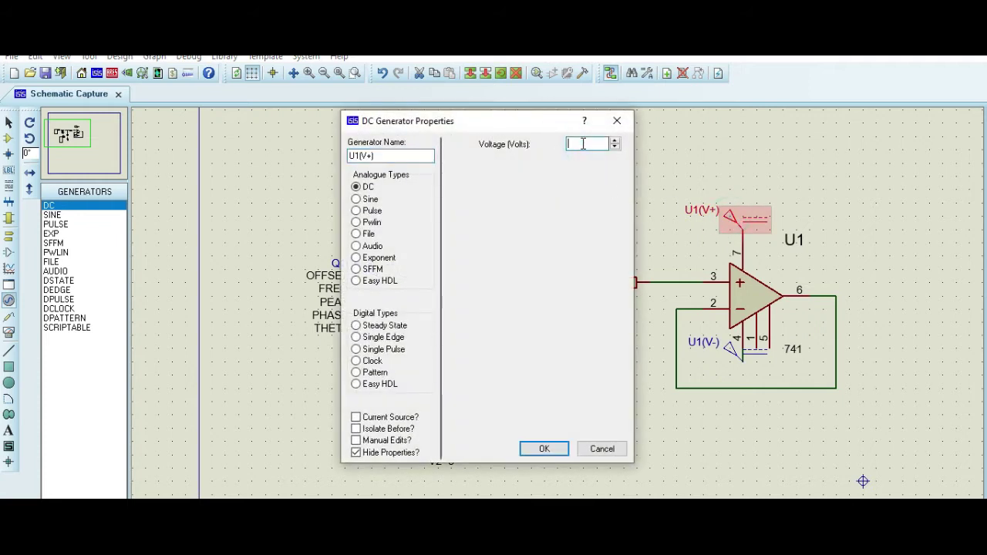
click(544, 447)
Enter a negative voltage for the DC generator on the op-amp's negative supply pin 4.
click(738, 350)
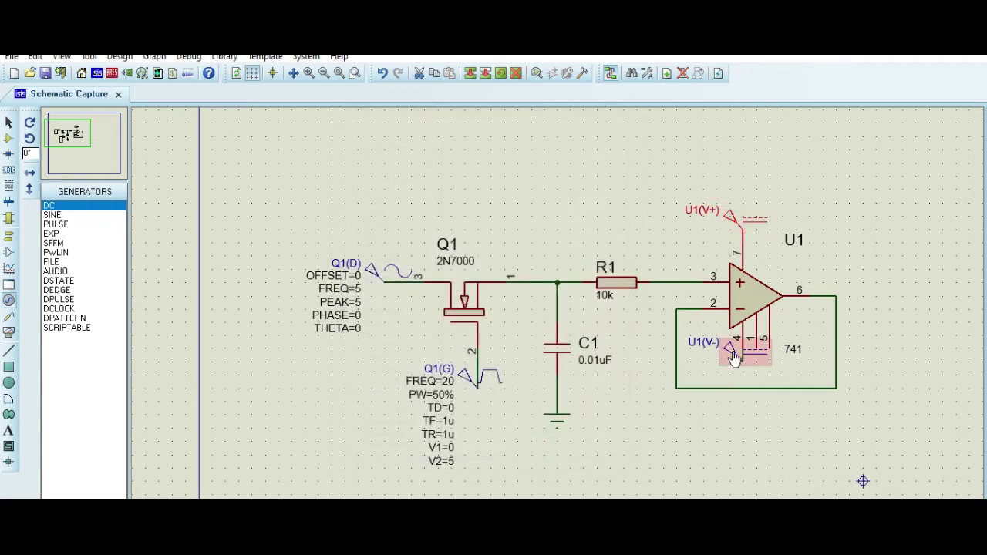
double_click(739, 351)
double_click(581, 143)
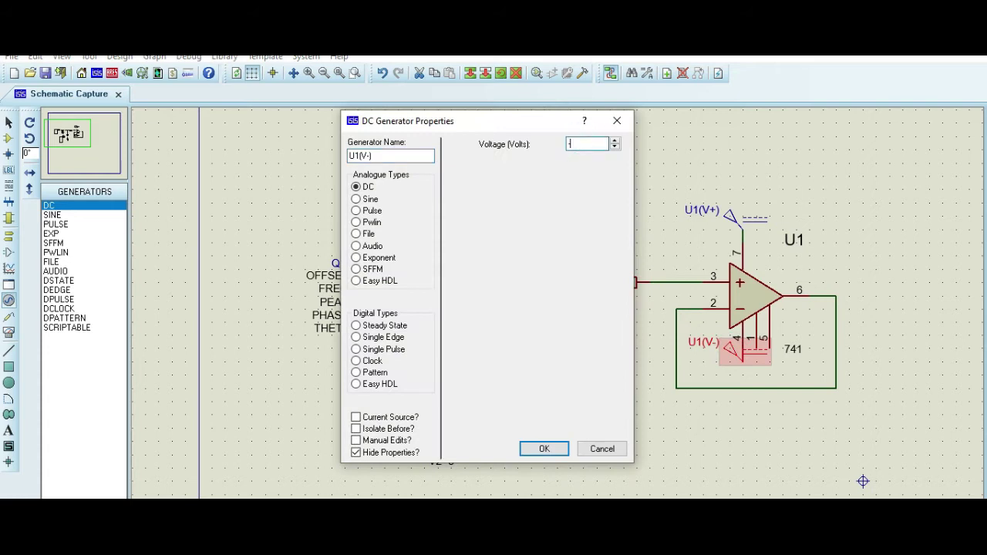
click(544, 449)
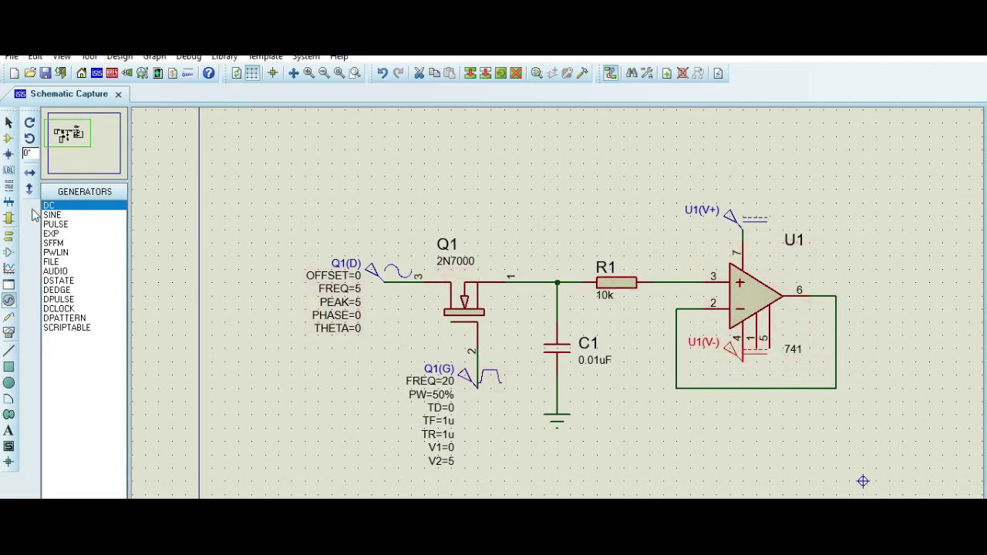
Place a 10k resistor below the op-amp's output and rotate it anti-clockwise so it stands vertically under the feedback loop's corner.
click(8, 139)
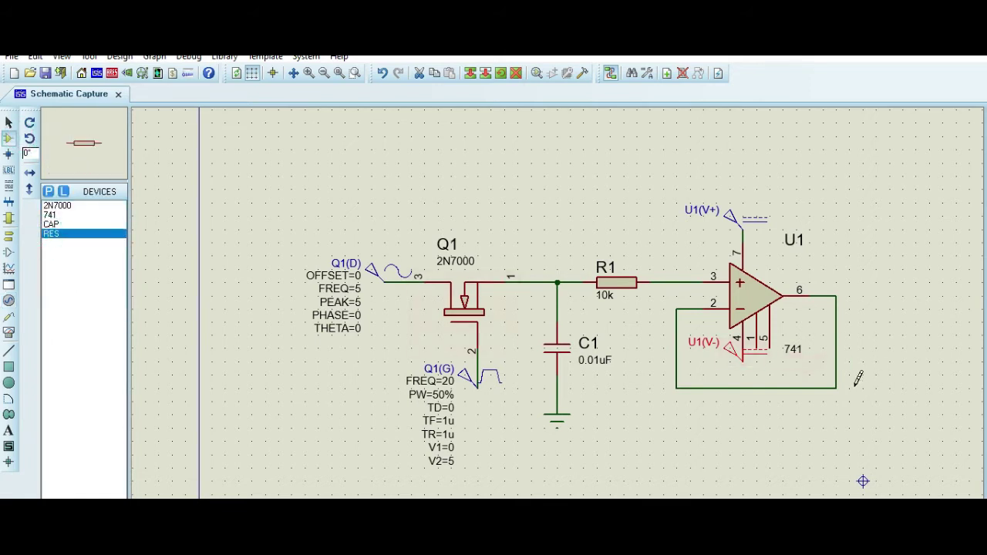
click(841, 410)
click(830, 421)
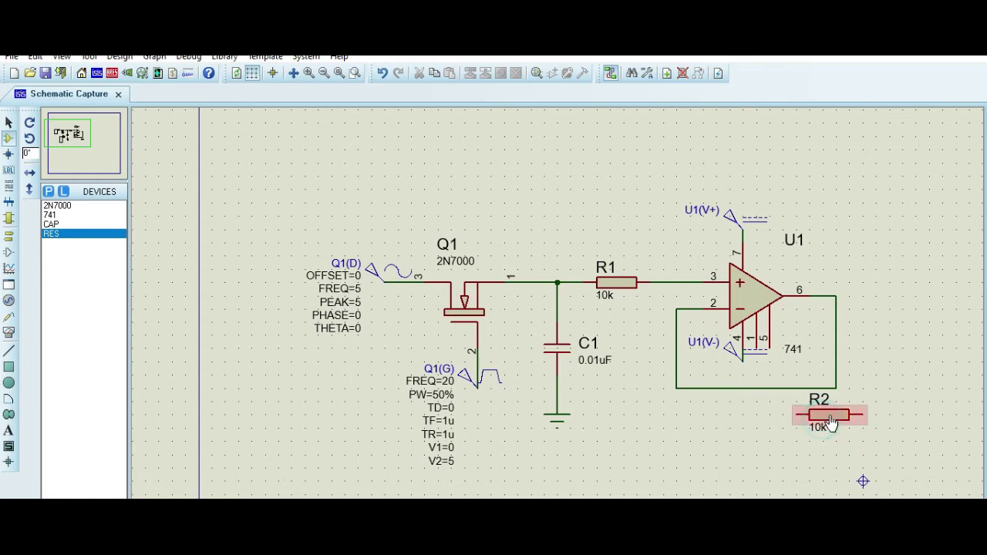
right_click(832, 413)
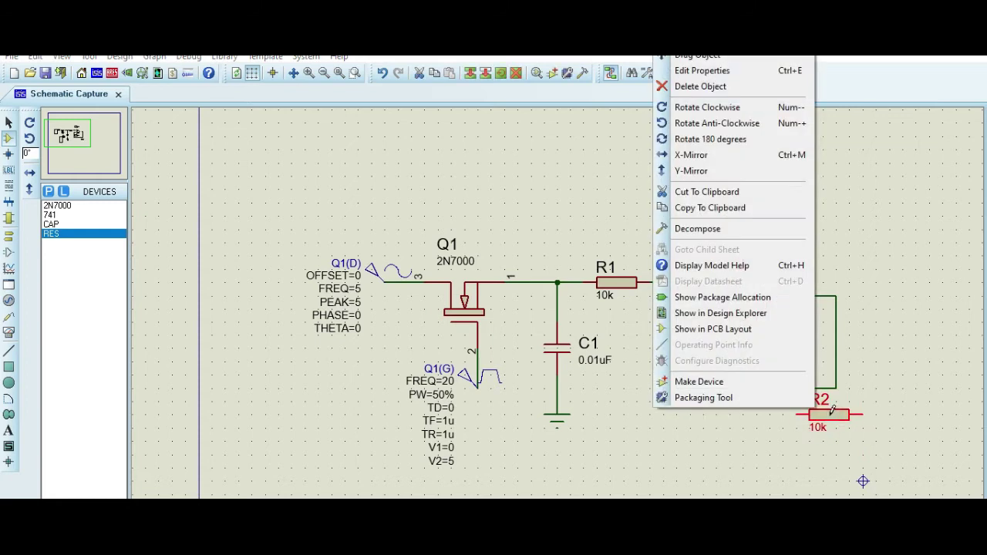
click(693, 123)
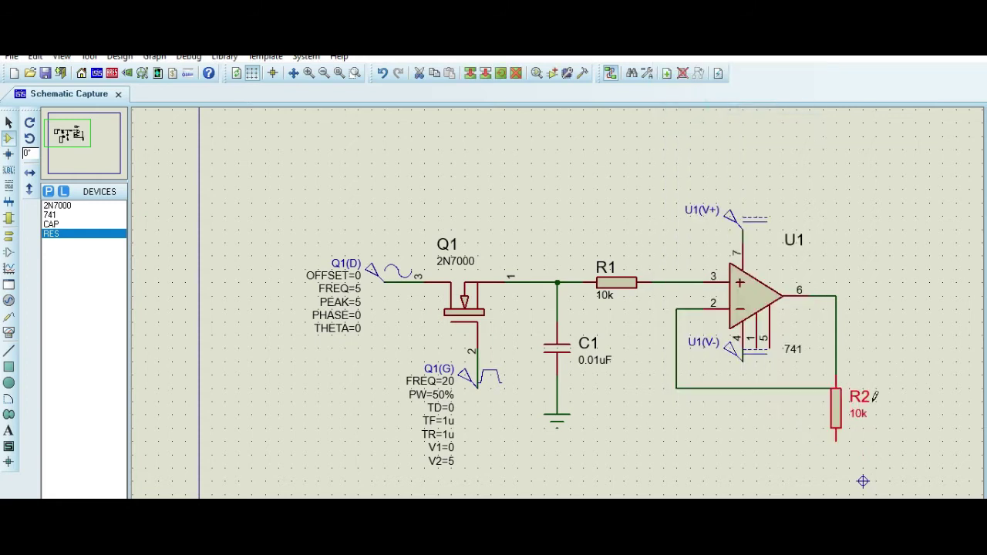
double_click(836, 407)
click(631, 230)
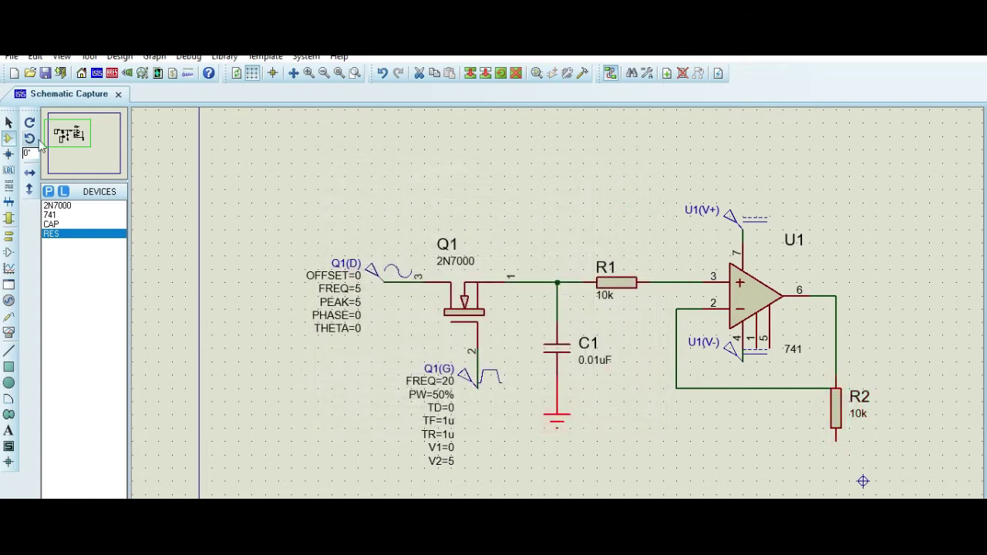
Move the ground symbol further down below C1 and shift R2 down, clear of the feedback loop.
click(71, 135)
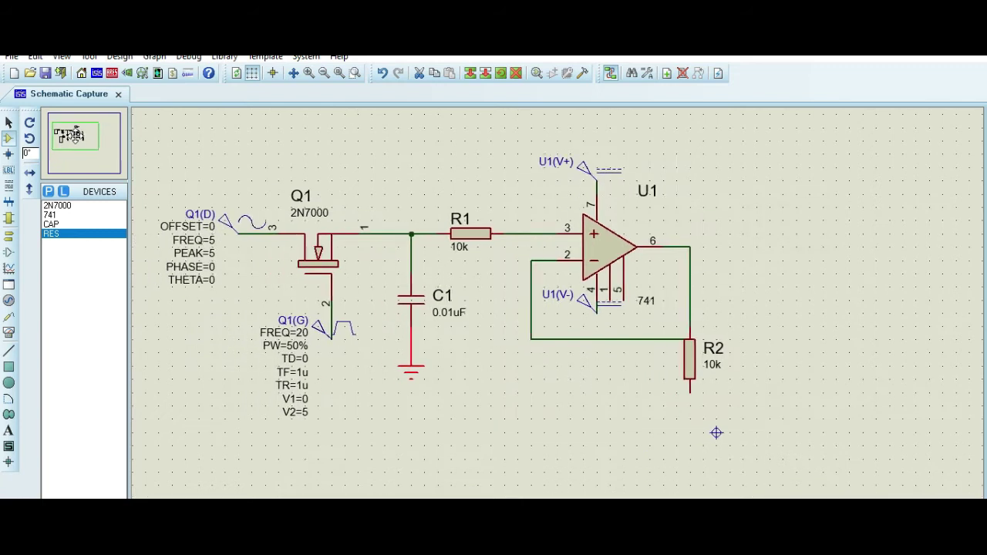
click(70, 135)
double_click(425, 368)
click(617, 440)
drag(421, 382, 407, 478)
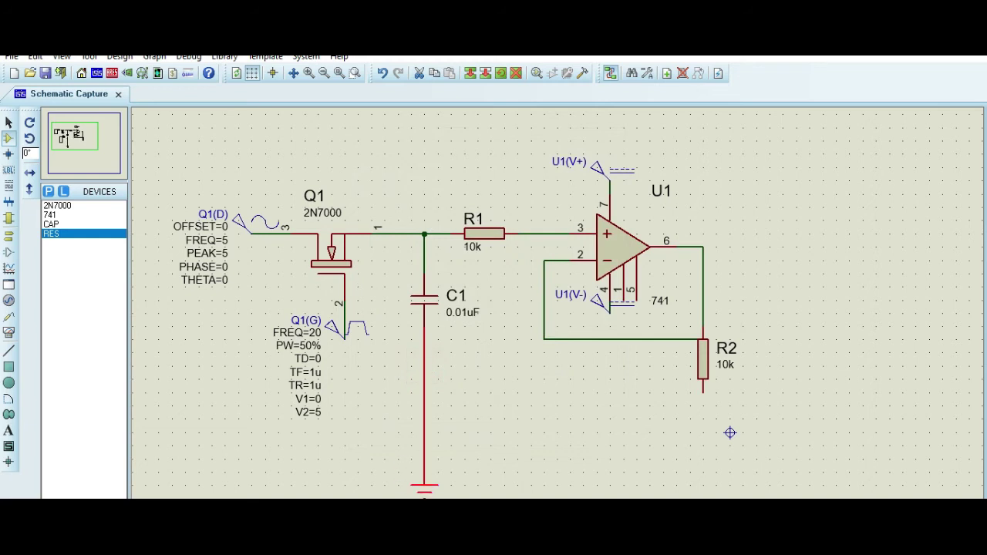
drag(706, 366, 706, 407)
click(652, 435)
Wire R2's lower end to C1's ground line and its upper end to the corner of the op-amp's feedback loop.
click(702, 432)
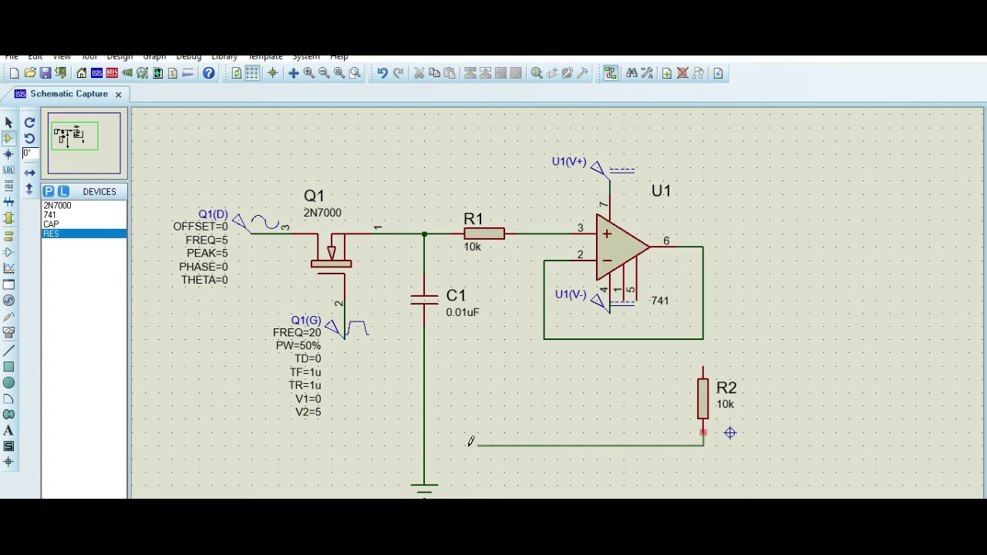
click(425, 457)
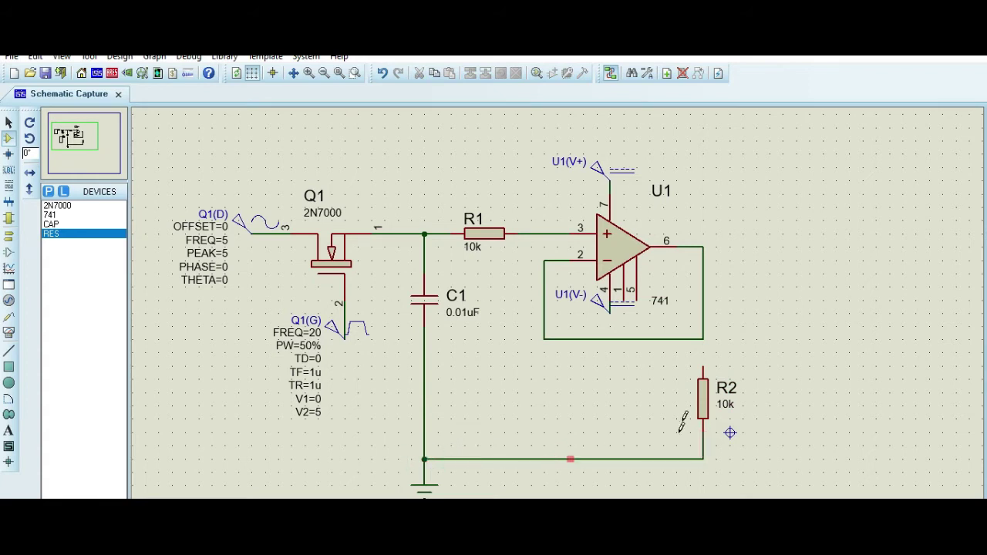
click(704, 362)
click(702, 340)
Place an oscilloscope to the right of the op-amp circuit.
click(9, 302)
click(871, 216)
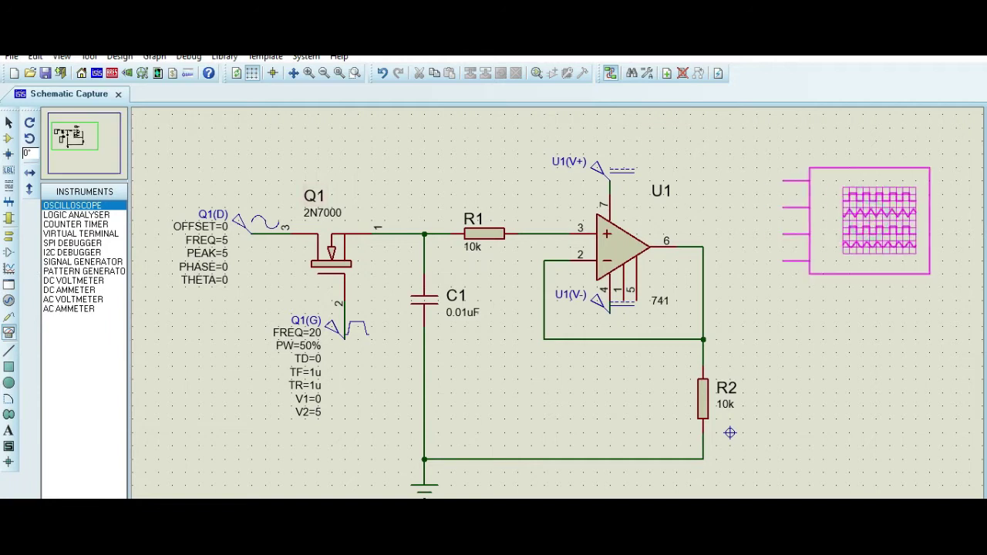
click(936, 202)
Wire oscilloscope channel A over the top of the circuit to the sine generator's line at Q1's drain.
click(843, 162)
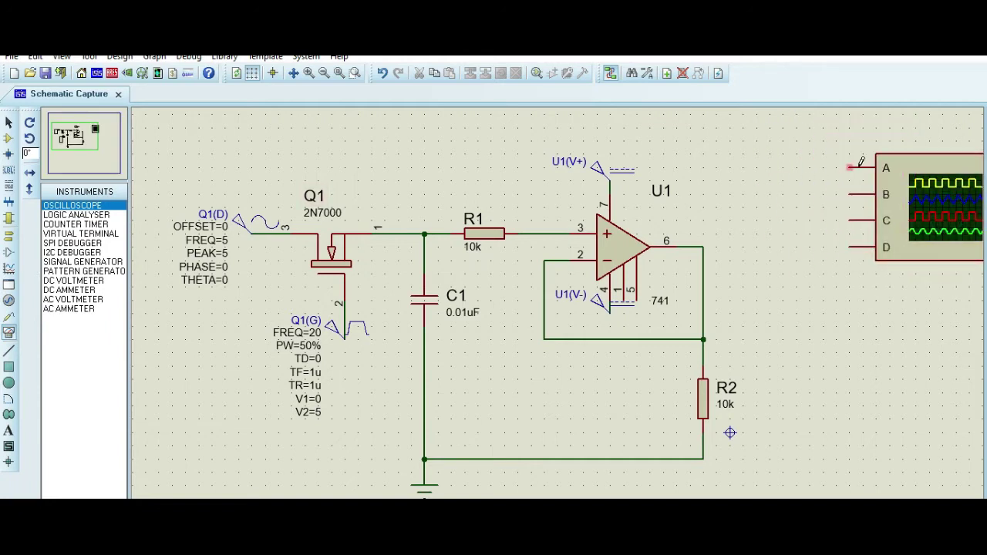
click(853, 166)
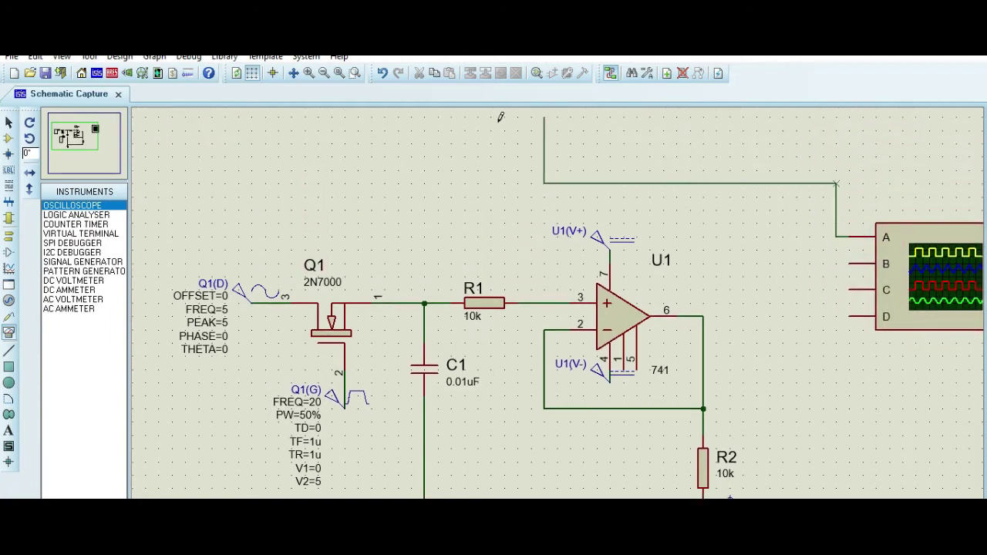
click(266, 300)
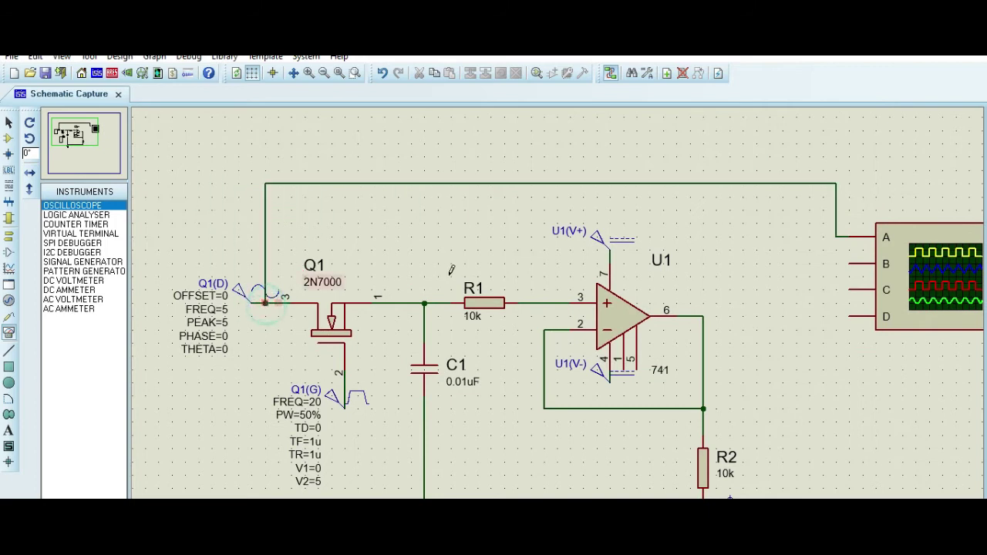
Wire oscilloscope channel B to the pulse generator at Q1's gate and channel C to op-amp output pin 6.
click(82, 122)
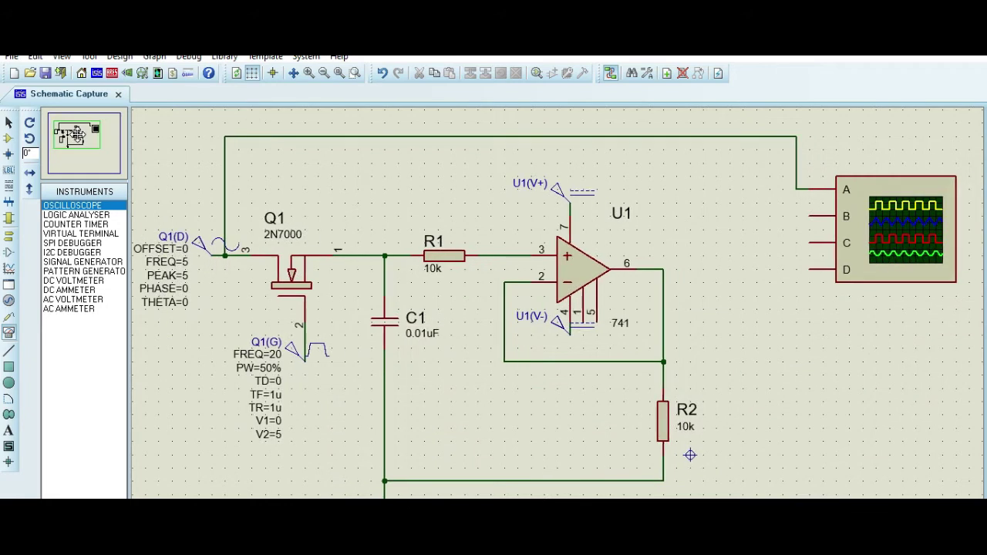
click(78, 134)
click(78, 138)
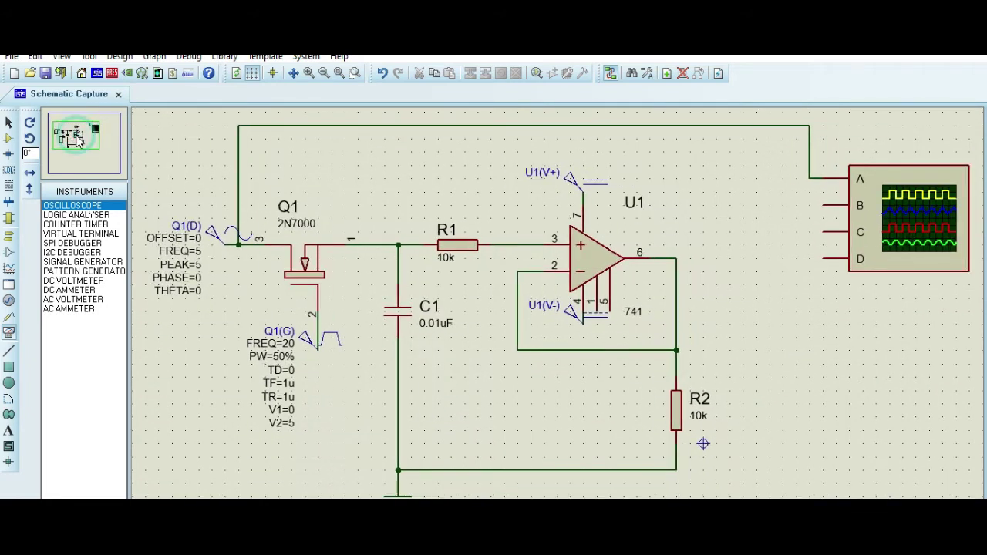
click(822, 203)
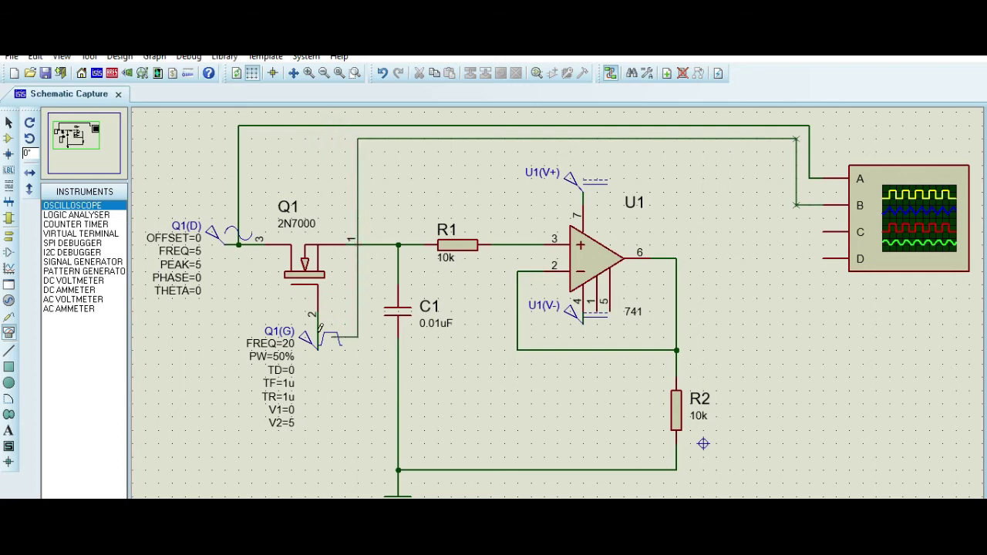
click(318, 332)
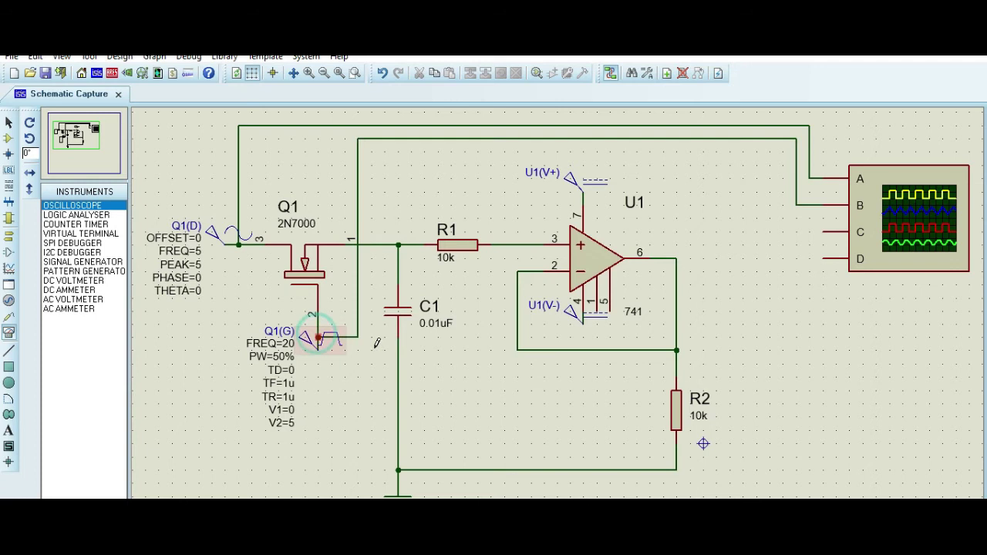
click(823, 231)
click(676, 257)
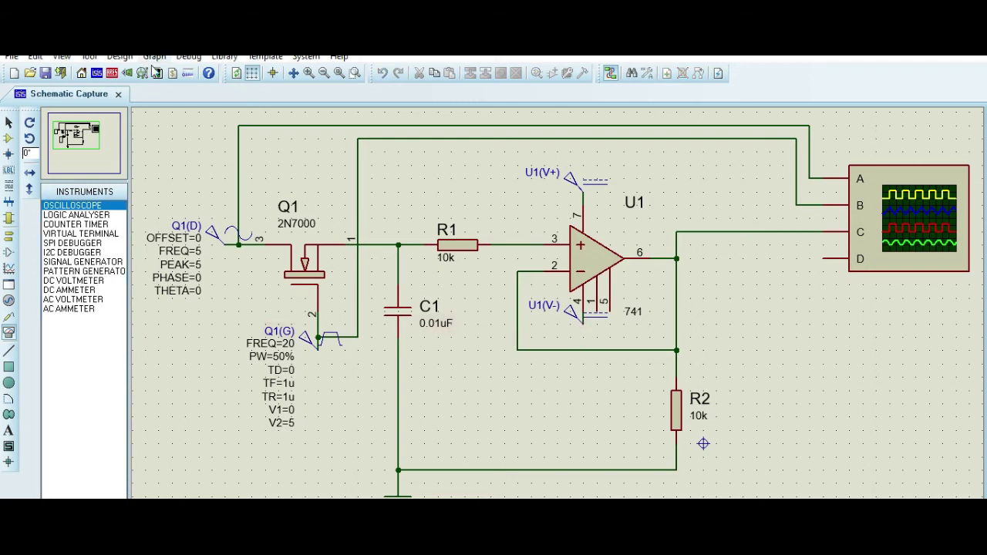
Open the Digital Oscilloscope of the running simulation, compare the three channel waveforms at different time scales, and close it.
click(188, 57)
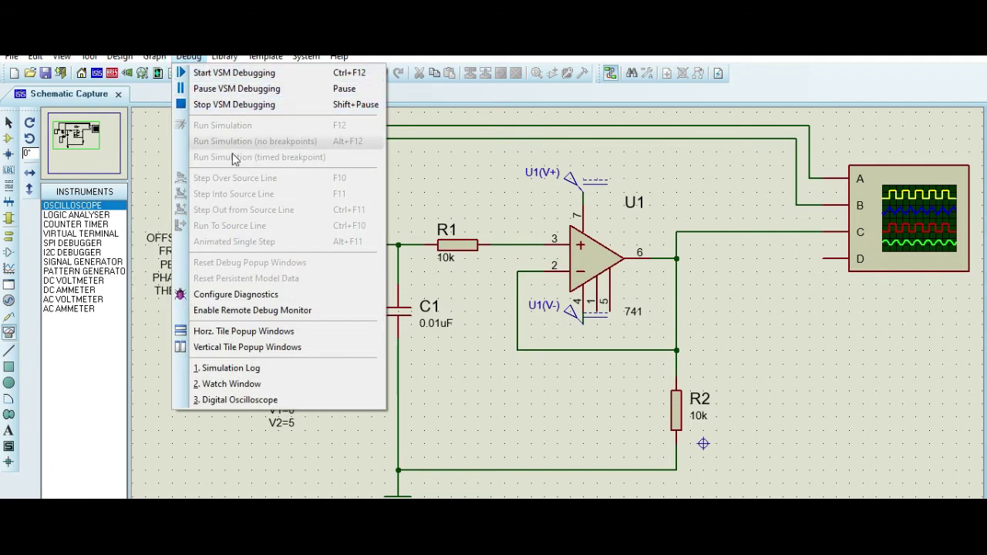
click(243, 399)
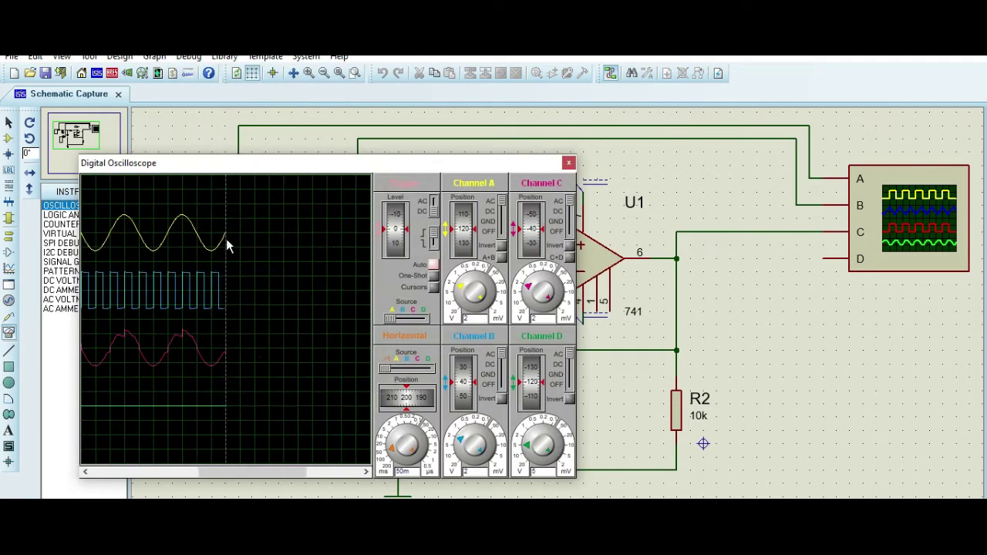
scroll(226, 238, down, 1)
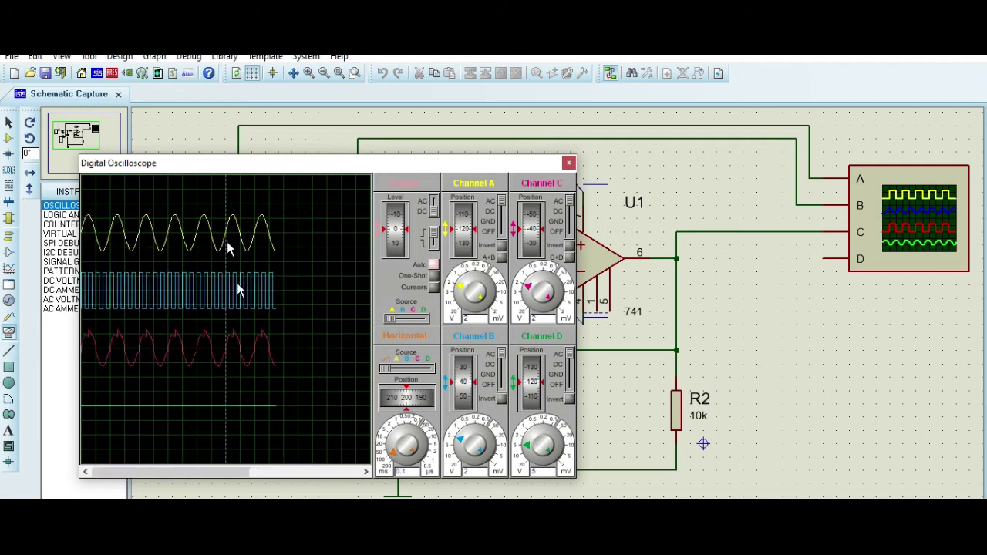
scroll(247, 374, up, 1)
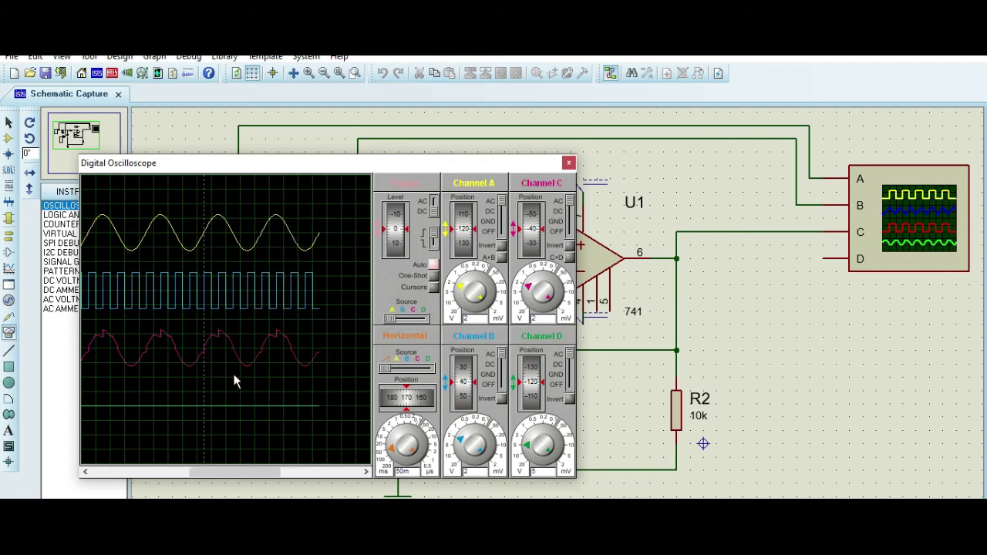
click(568, 165)
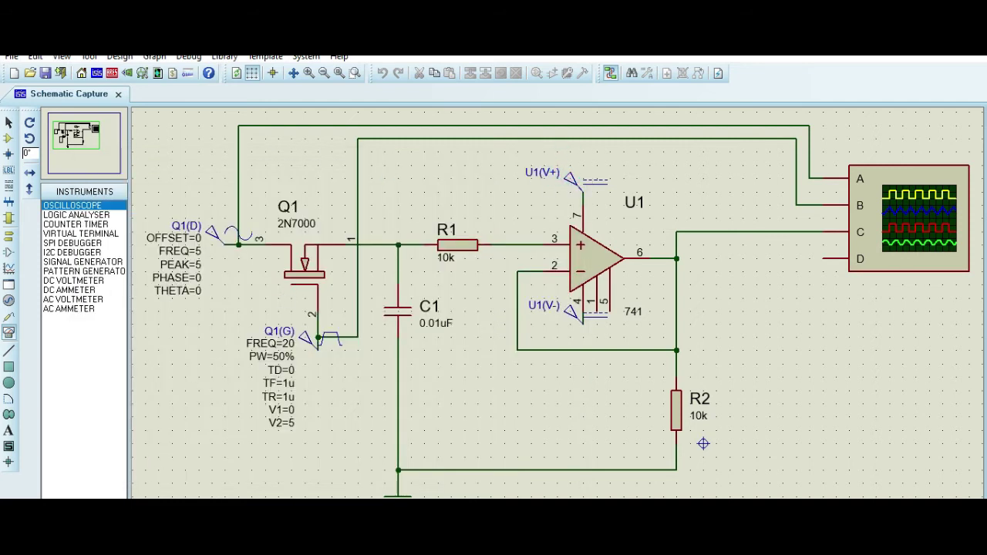
Try to pick the ZETEX version of 2N7000 from the device library, declining to replace the existing instances.
click(9, 139)
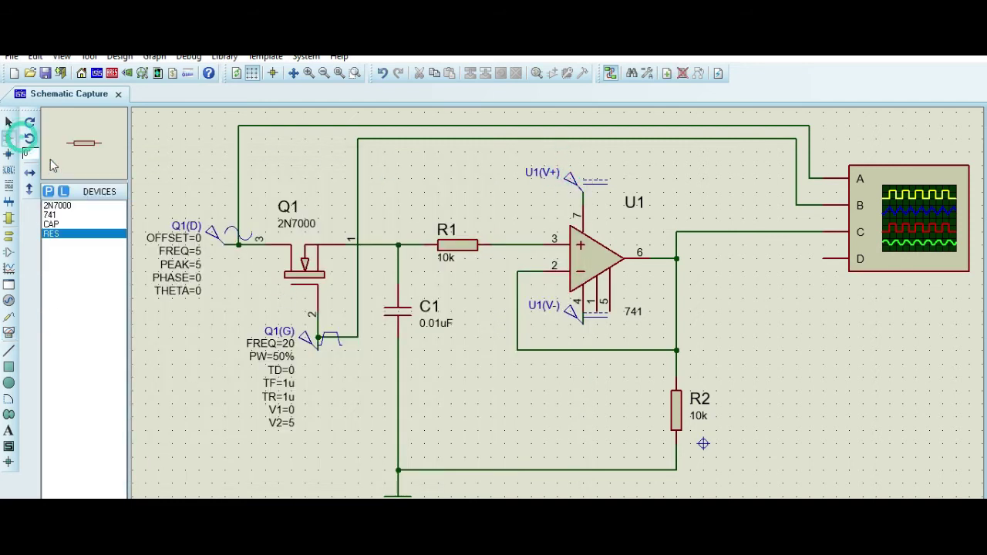
click(48, 191)
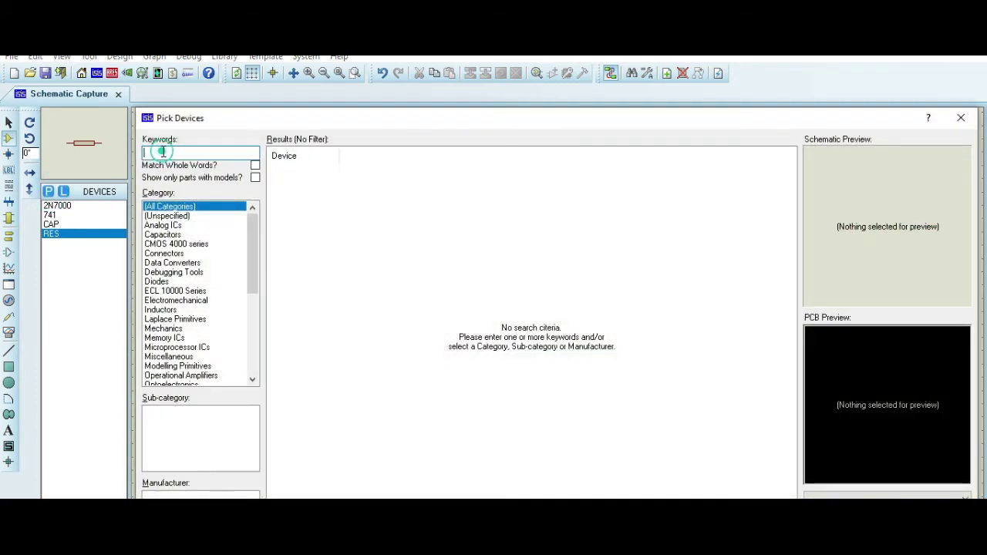
text(2n7000)
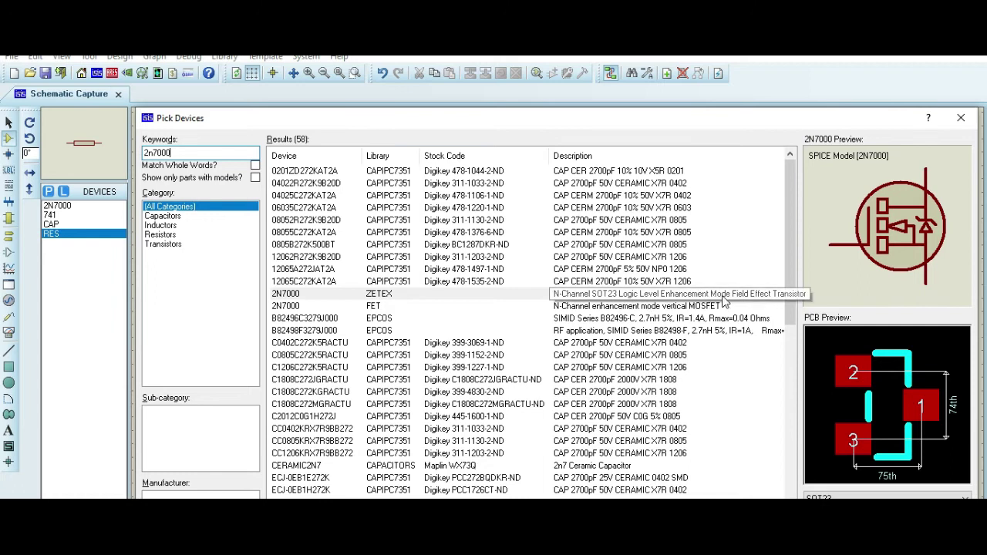
double_click(531, 298)
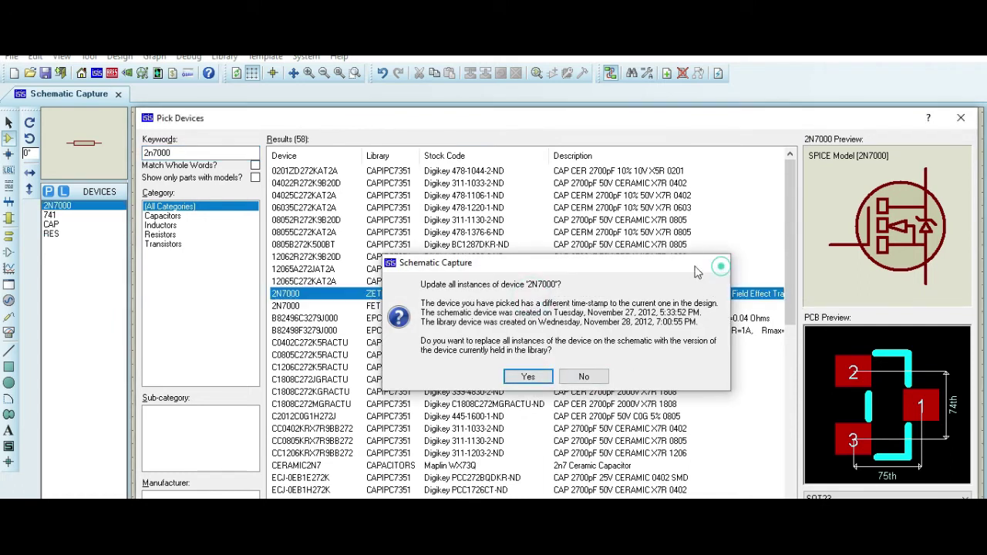
key(Return)
double_click(368, 300)
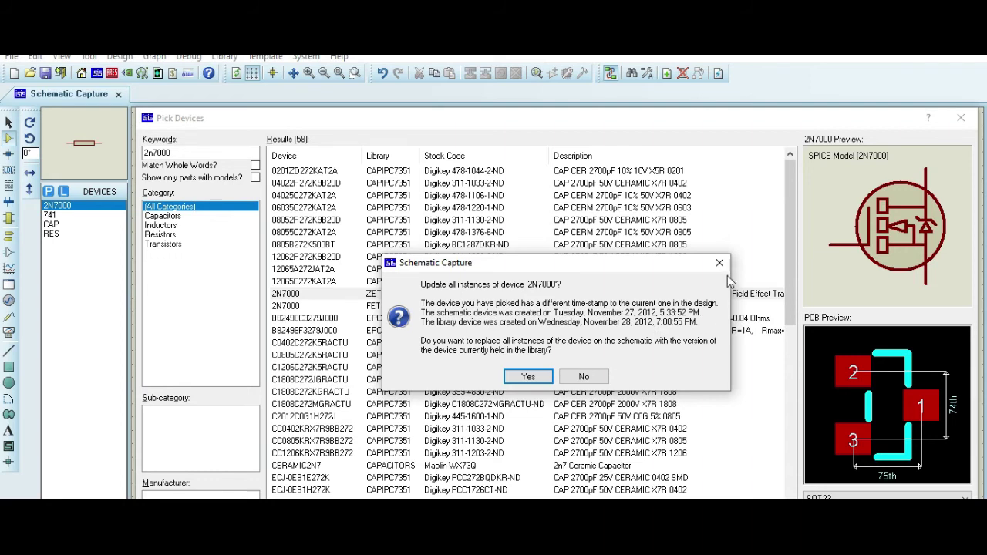
click(586, 377)
drag(791, 121, 689, 60)
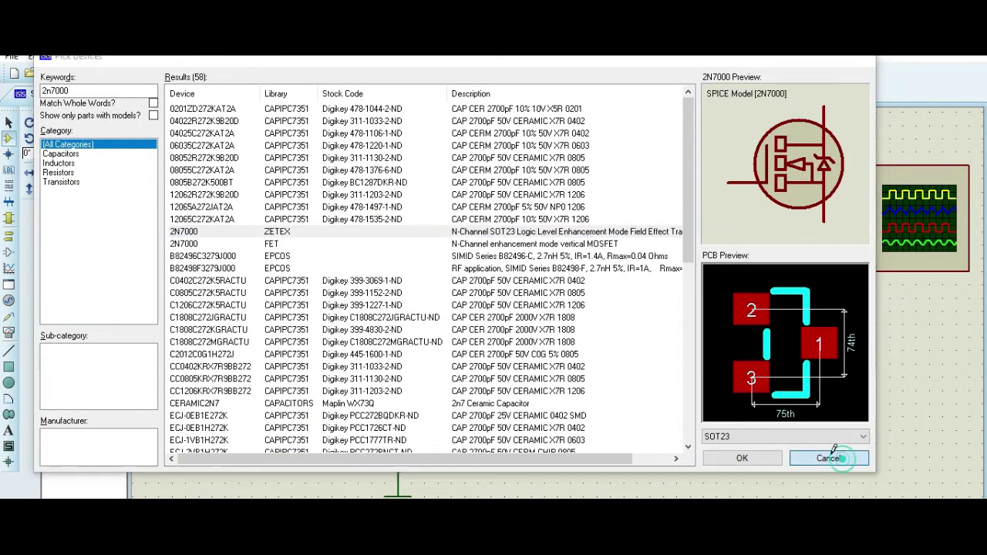
click(828, 458)
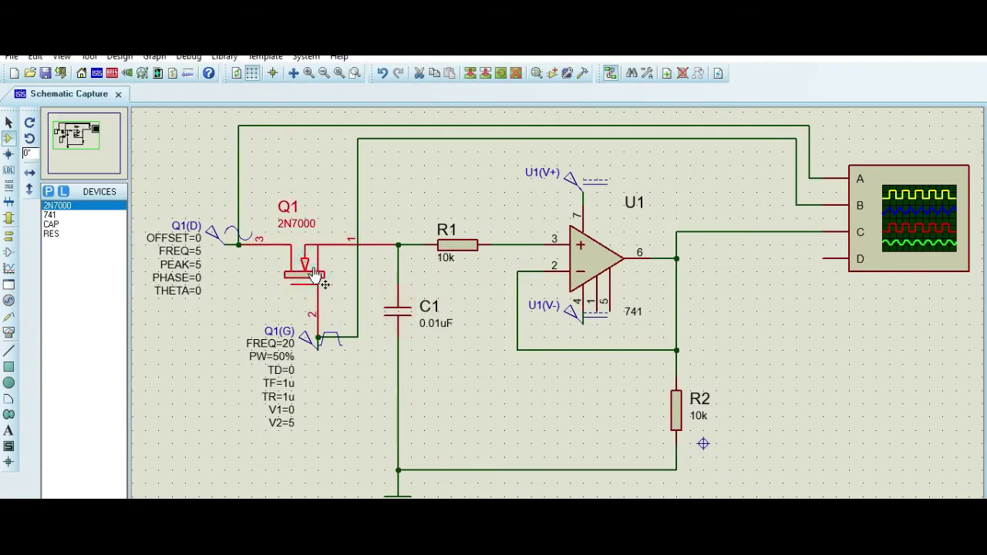
Delete transistor Q1 from the schematic and remove the 2N7000 from the project's device list.
key(Delete)
click(73, 206)
right_click(74, 206)
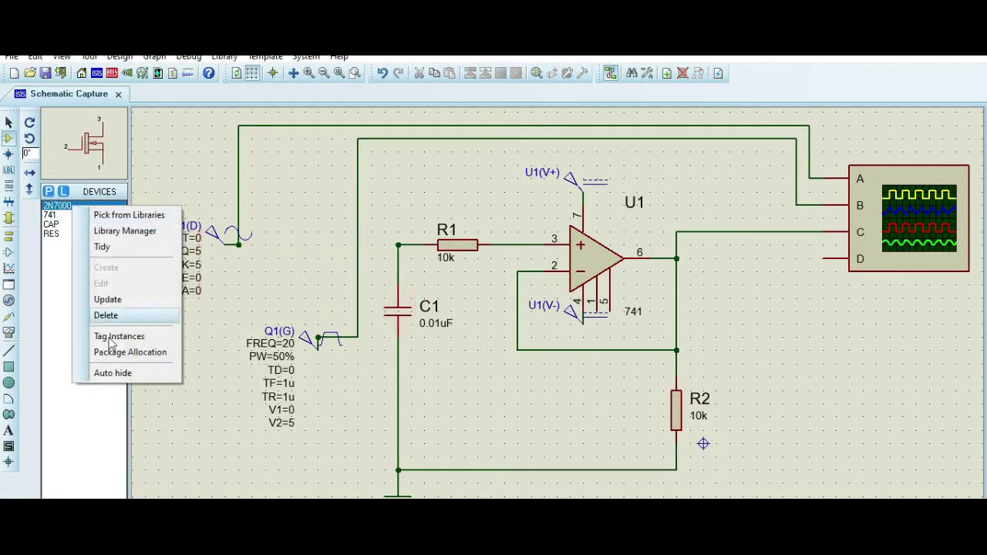
click(106, 316)
click(461, 315)
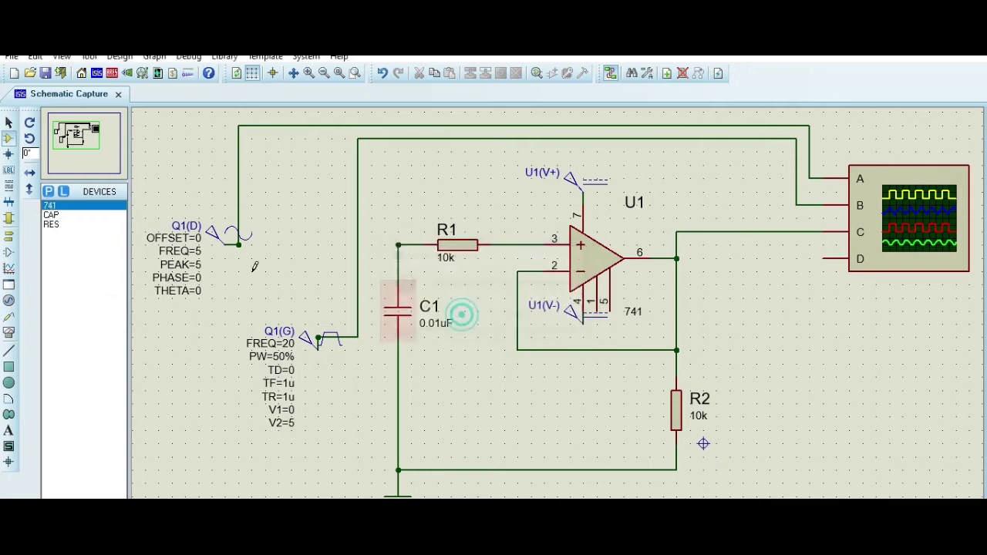
Search the device library for 2n7000 and add the ZETEX 2N7000 to the device list.
click(48, 191)
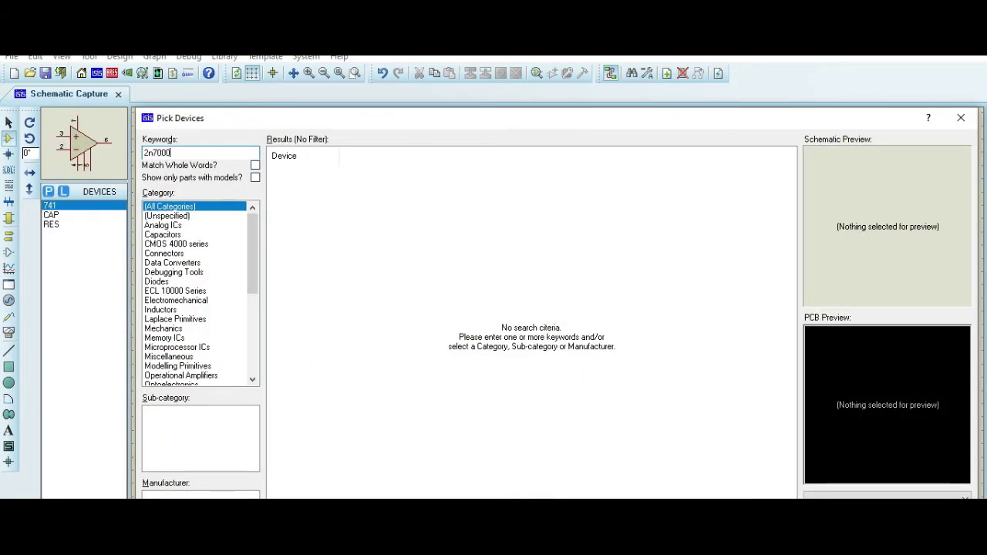
double_click(400, 294)
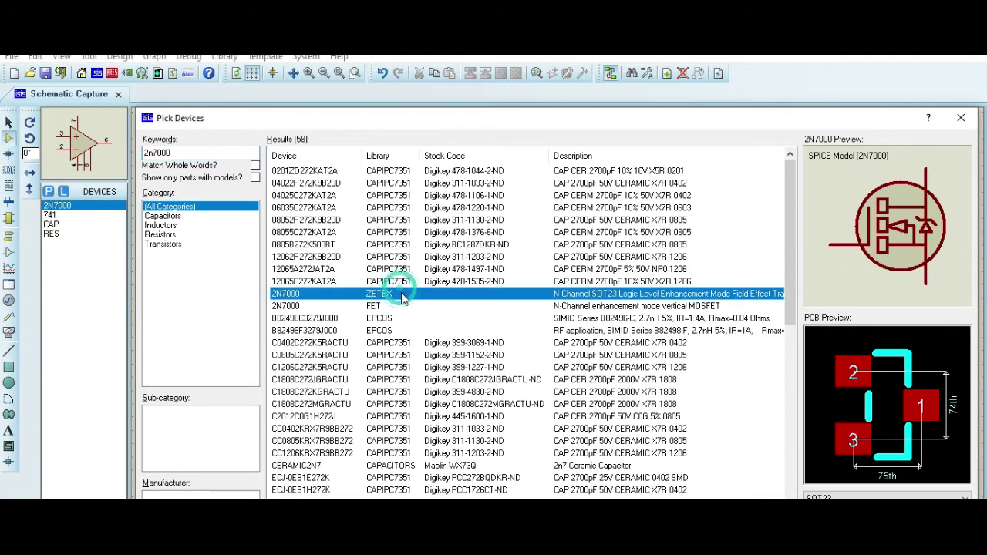
click(961, 117)
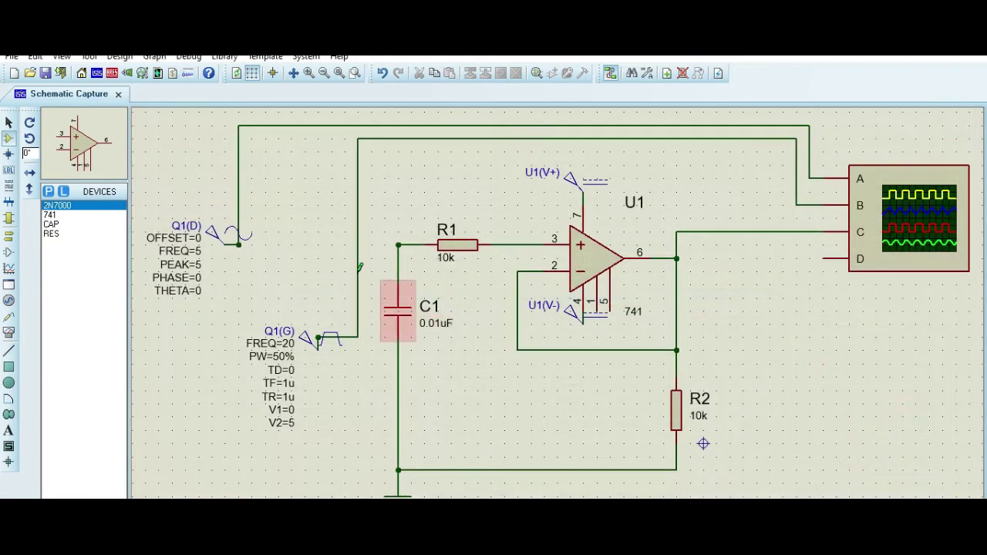
Place a 2N7000 MOSFET between the sine generator and C1, rotate it anti-clockwise, and align its channel with the signal line.
click(308, 254)
click(302, 259)
right_click(302, 259)
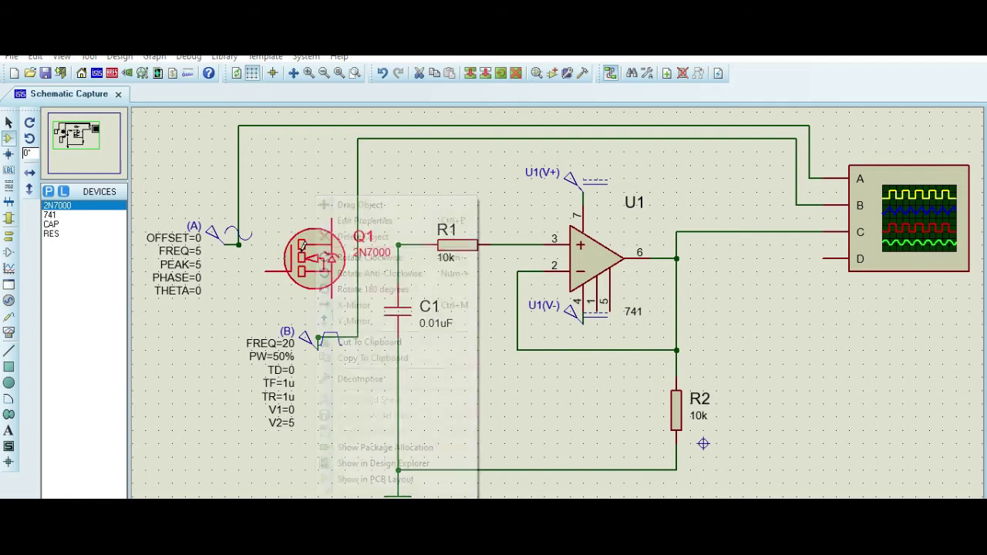
click(360, 273)
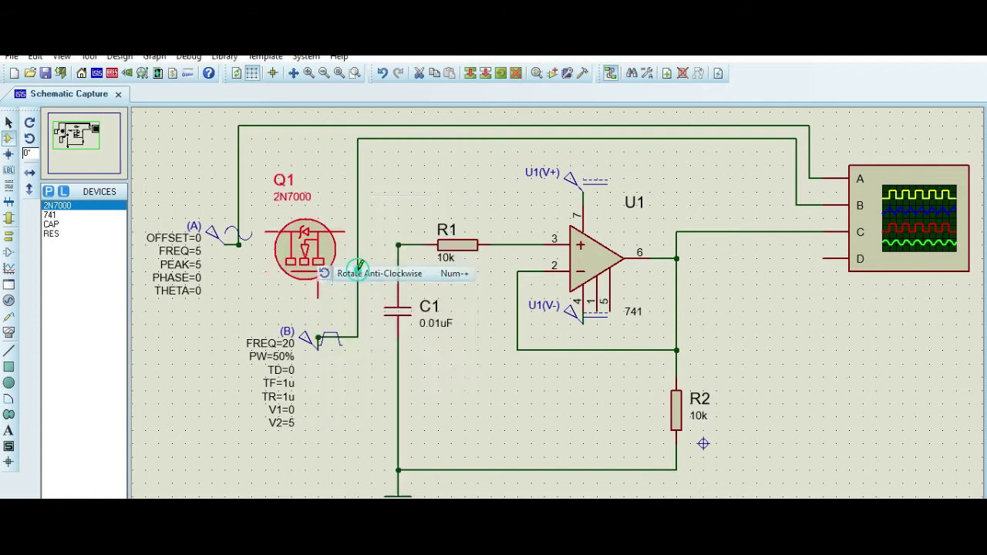
drag(312, 247, 307, 251)
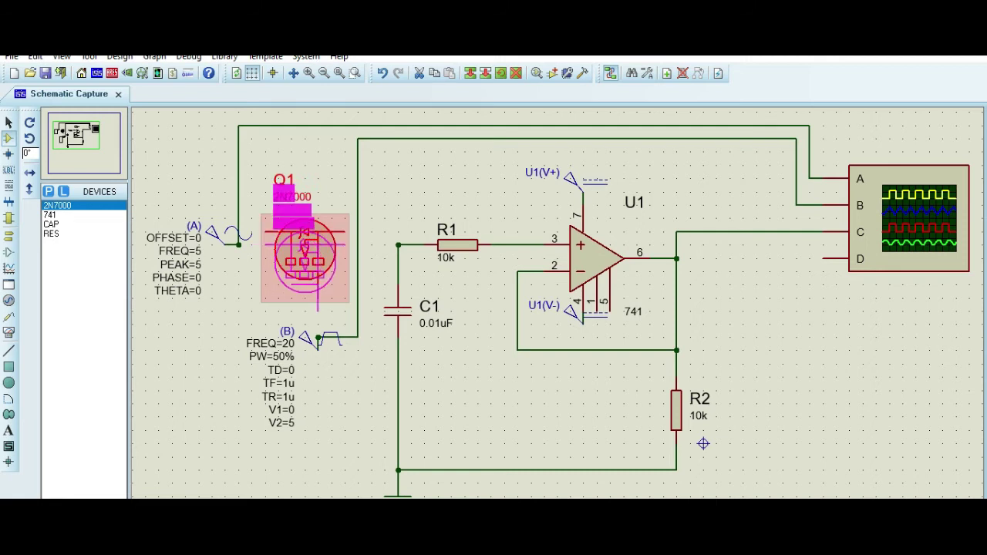
drag(257, 254, 258, 264)
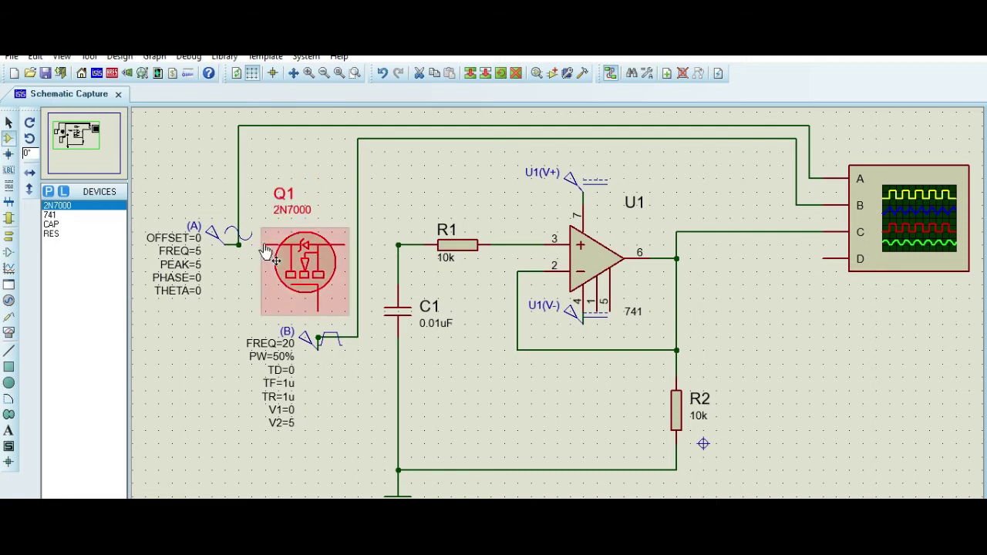
Wire Q1's channel terminals to the sine generator and the C1–R1 node, and its gate to the pulse generator.
click(236, 267)
click(264, 245)
click(241, 244)
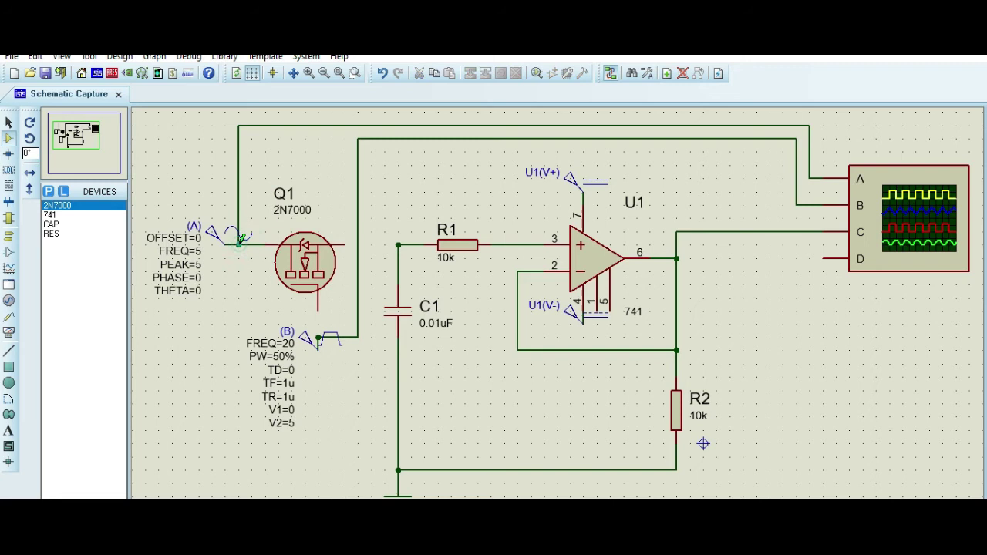
click(397, 244)
click(329, 337)
Open the Digital Oscilloscope for the simulation, compare the waveforms at 20 ms and 50 ms per division, and close it.
click(196, 58)
click(223, 399)
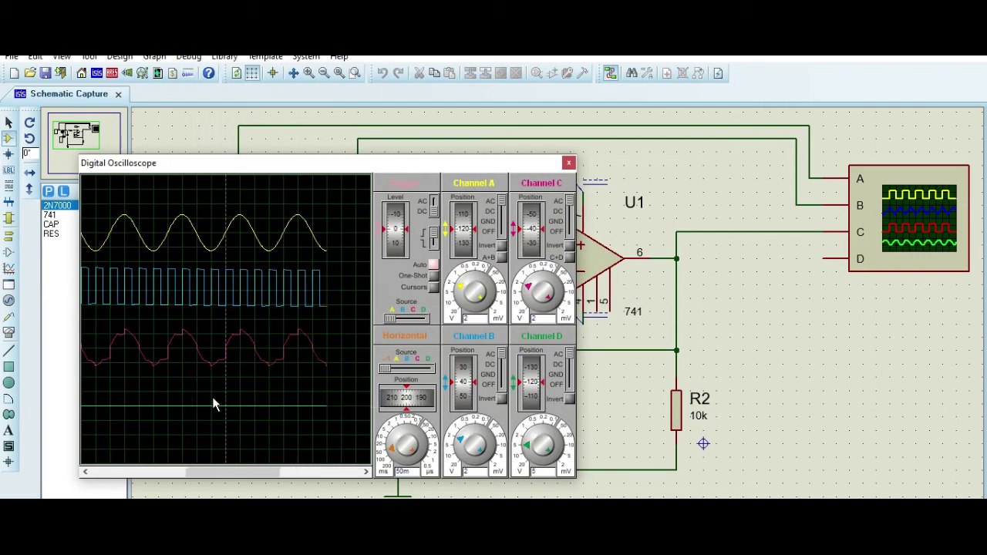
scroll(244, 363, up, 1)
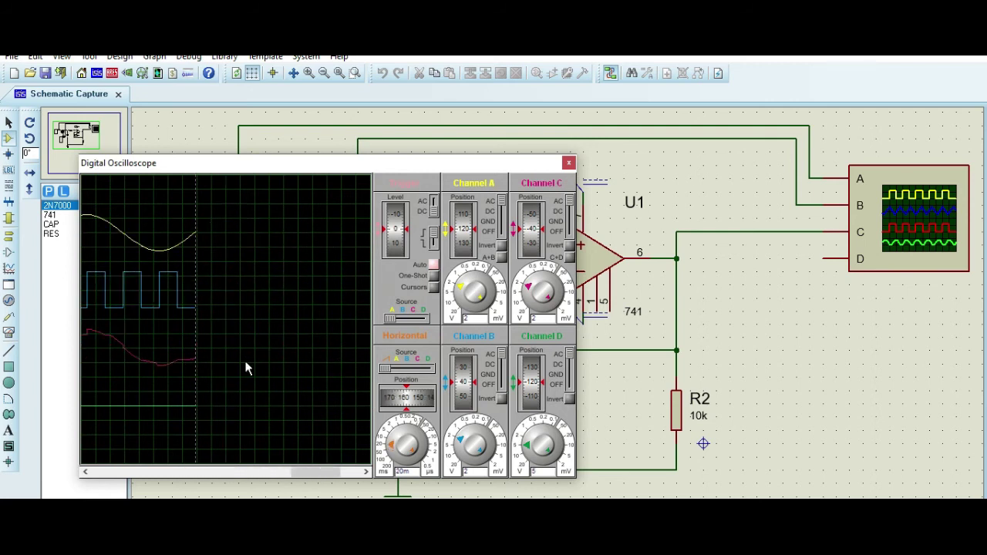
scroll(245, 368, down, 1)
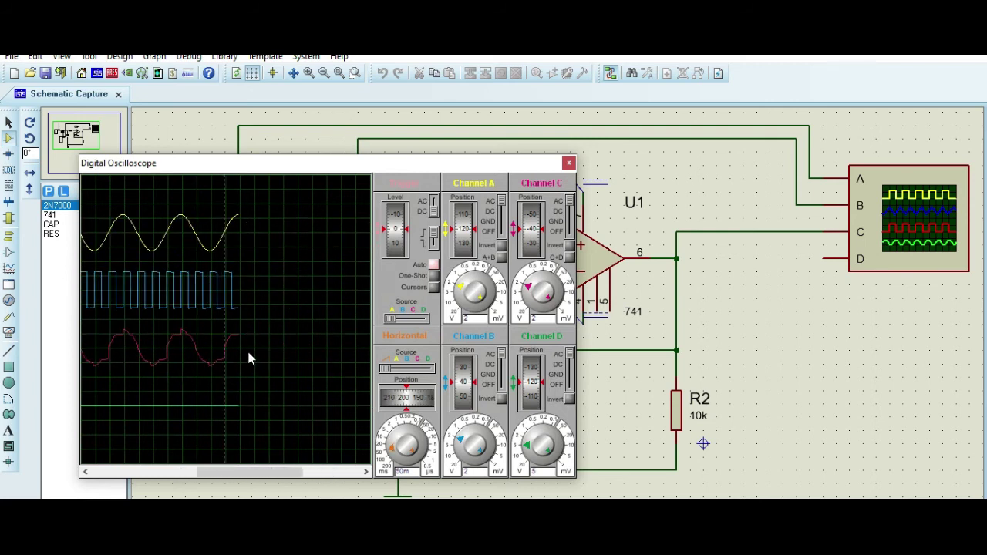
drag(323, 163, 474, 110)
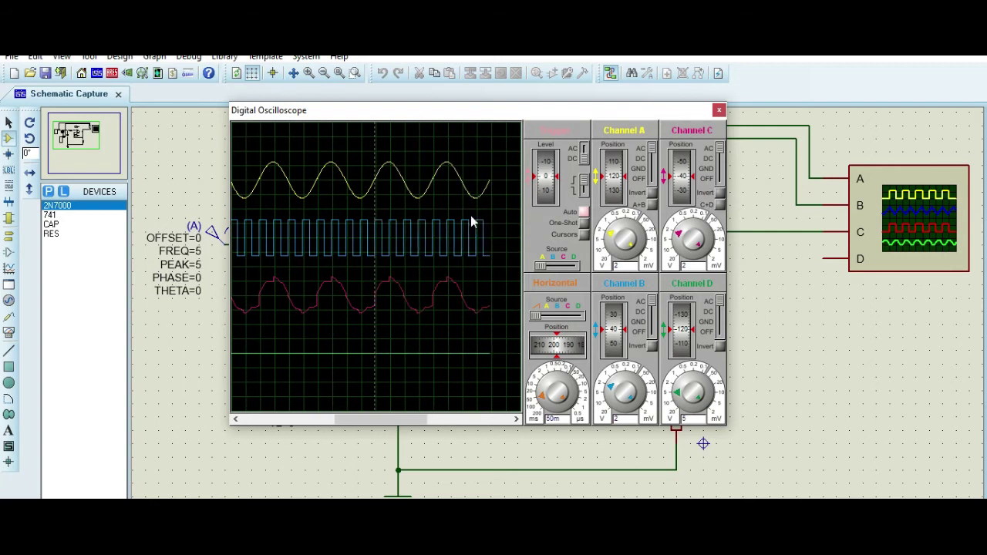
click(718, 112)
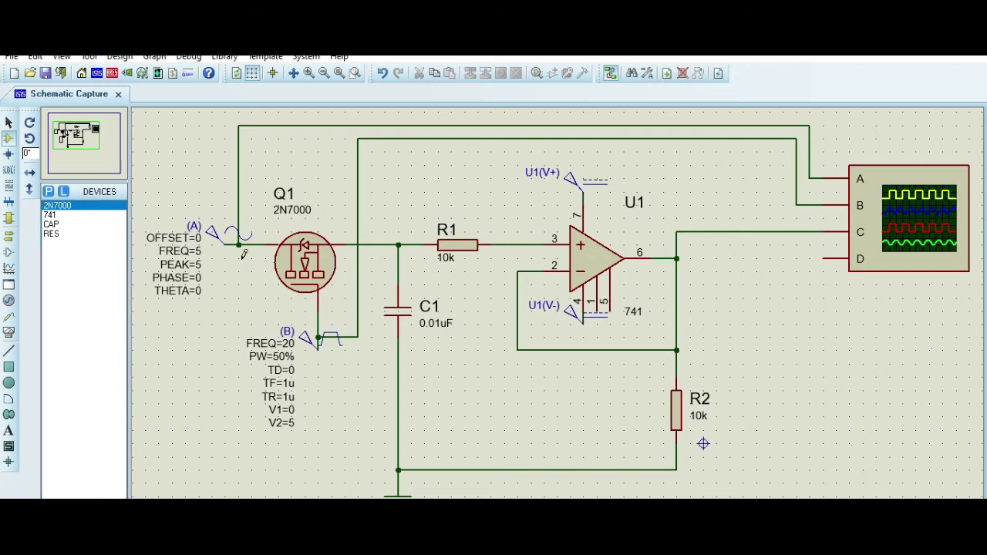
Set the sine generator's frequency to 1 Hz and the pulse generator's frequency to 4 Hz.
double_click(228, 234)
double_click(570, 256)
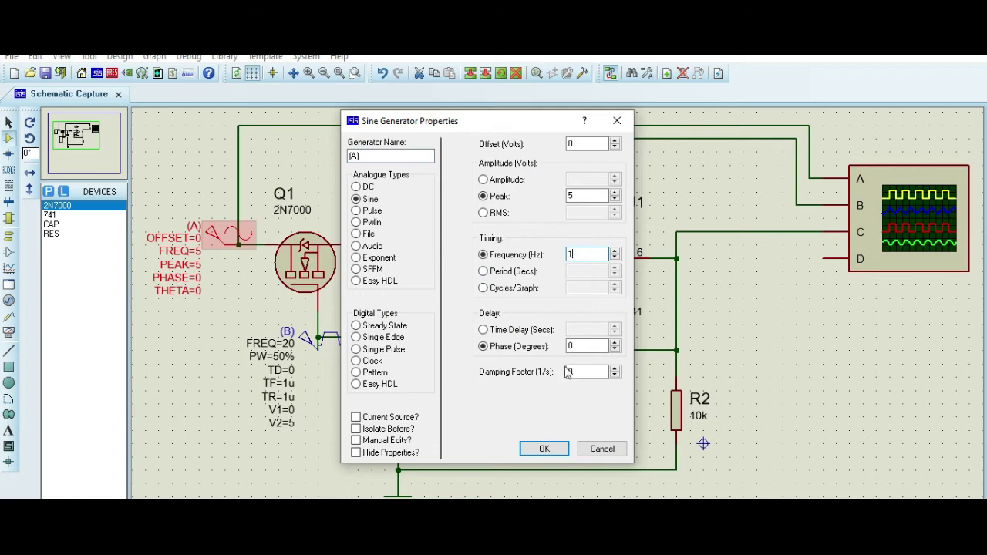
click(534, 450)
double_click(308, 355)
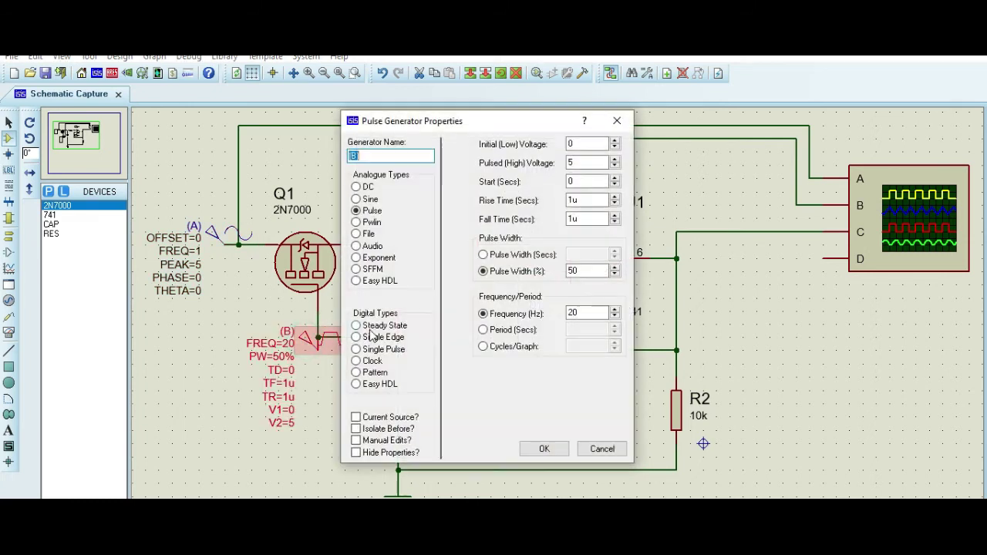
double_click(583, 314)
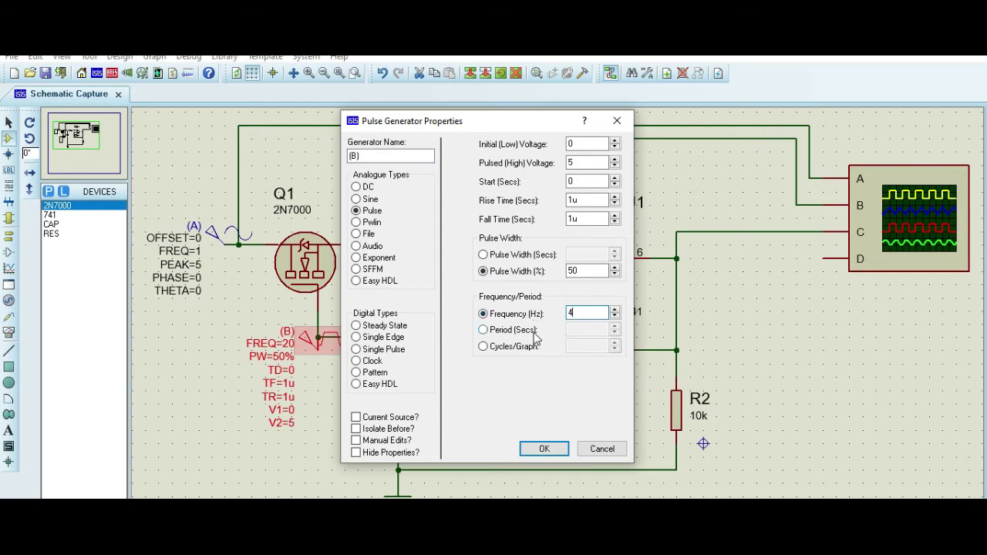
click(544, 448)
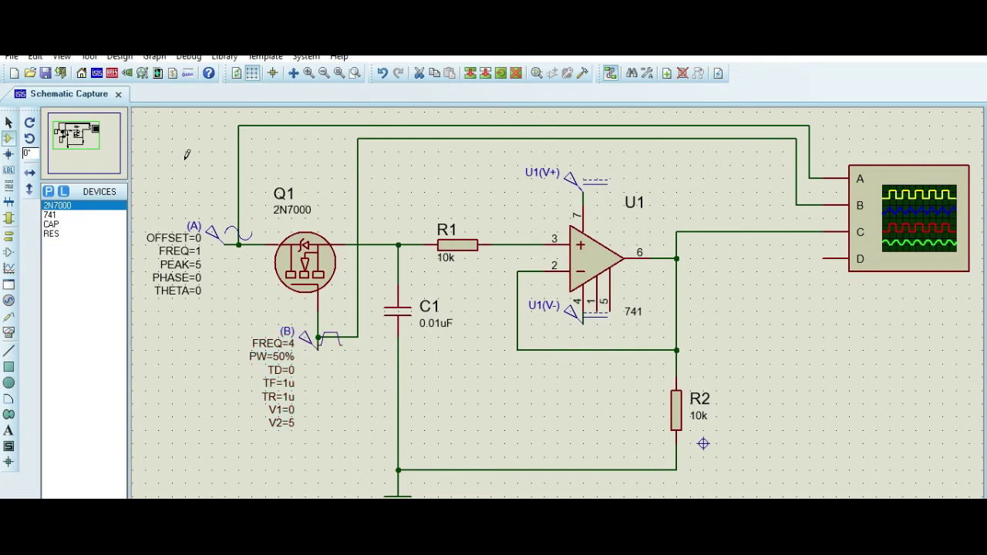
View the sampled output on the Digital Oscilloscope at a 0.2 s time scale, then close it.
click(189, 57)
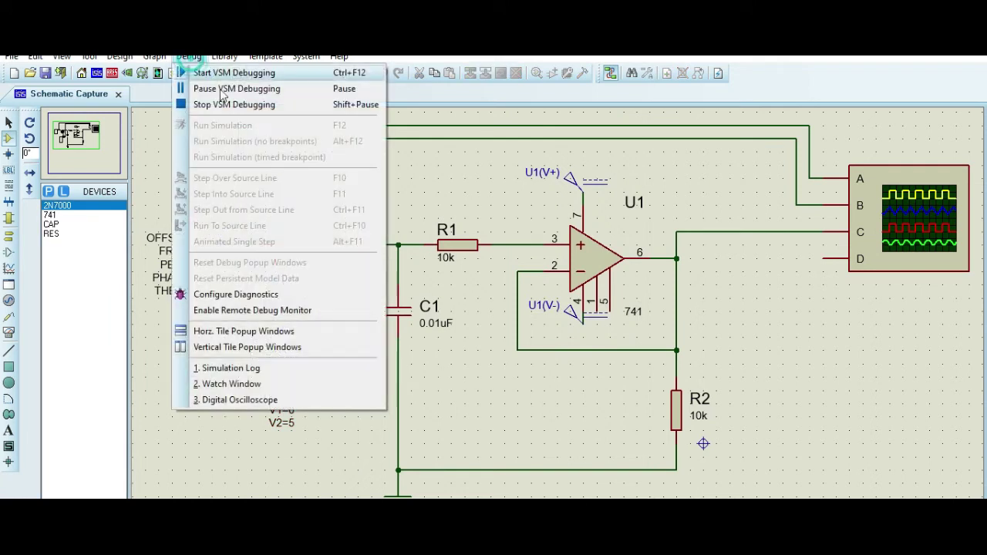
click(240, 401)
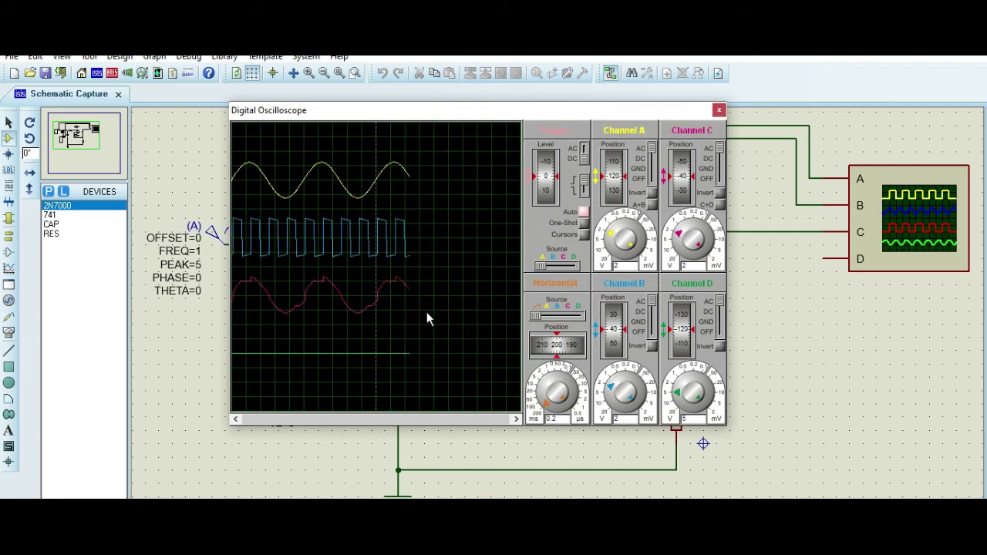
click(718, 111)
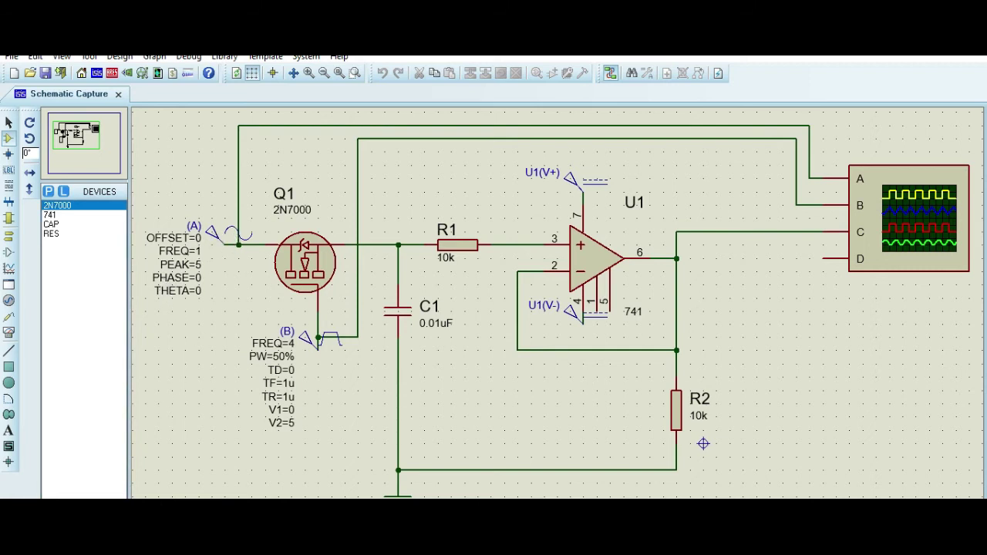
Set the sine generator's frequency to 10 Hz and the pulse generator's frequency to 40 Hz.
double_click(218, 235)
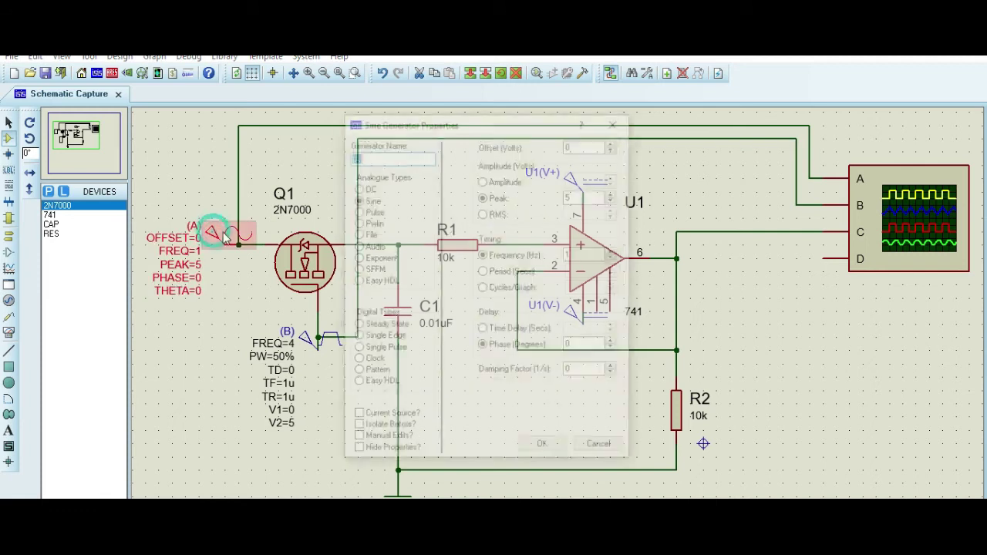
click(588, 254)
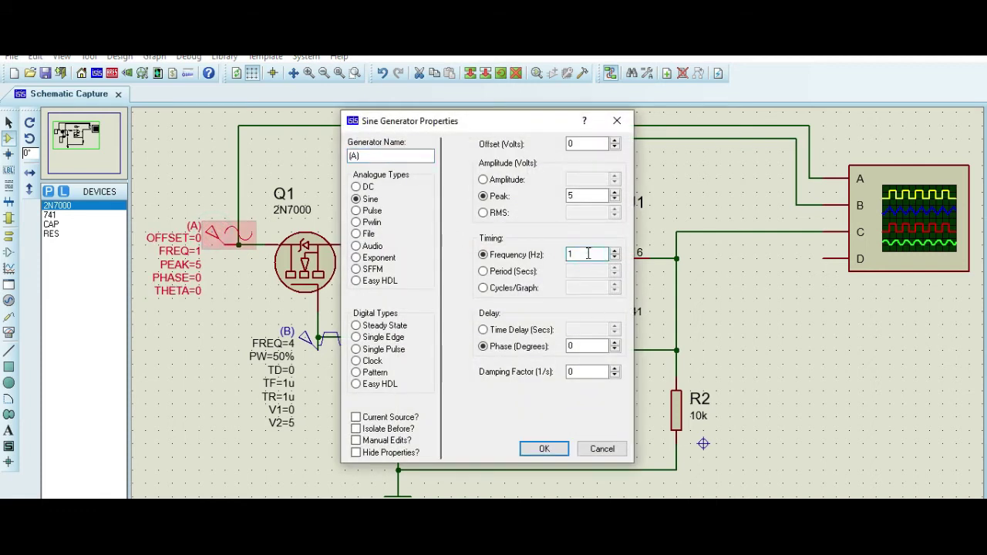
click(560, 450)
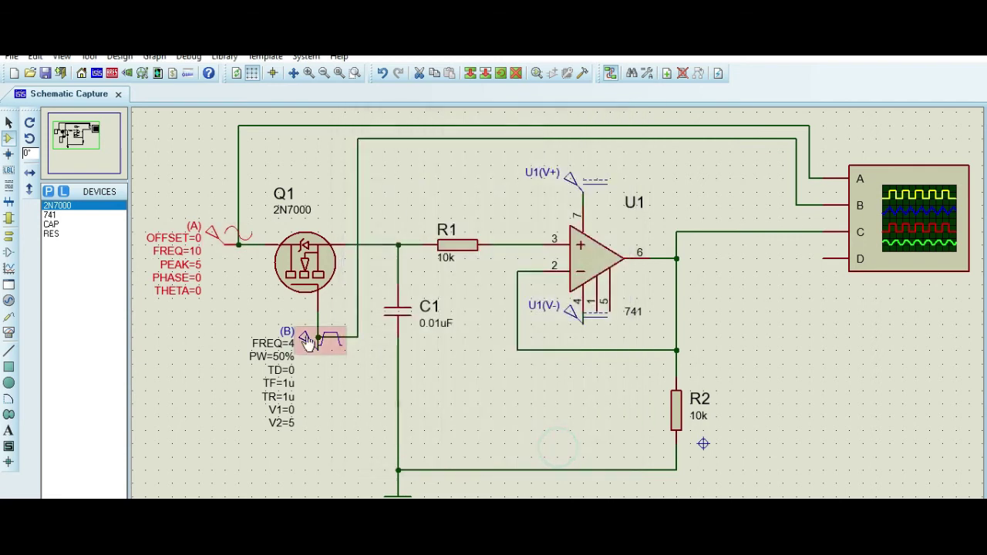
double_click(306, 341)
click(579, 312)
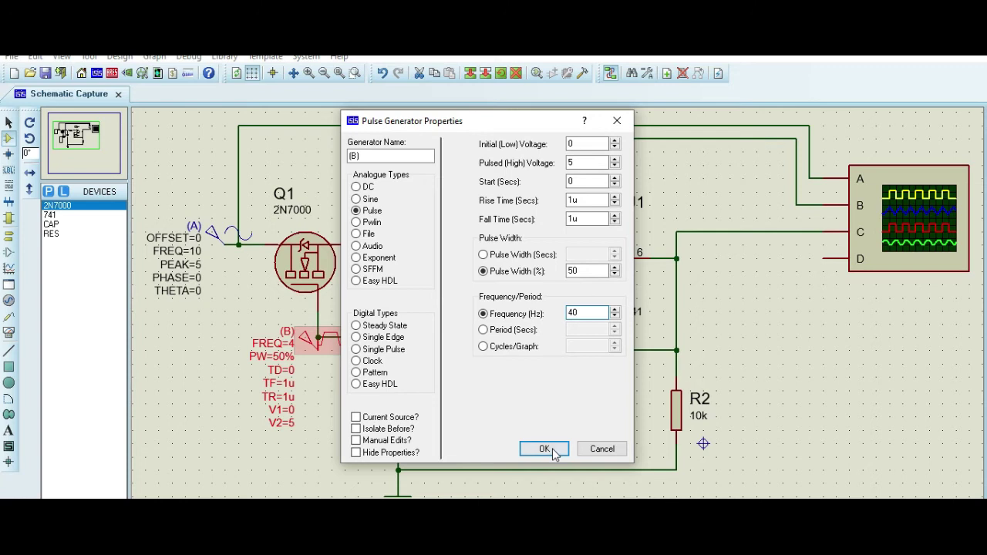
click(544, 450)
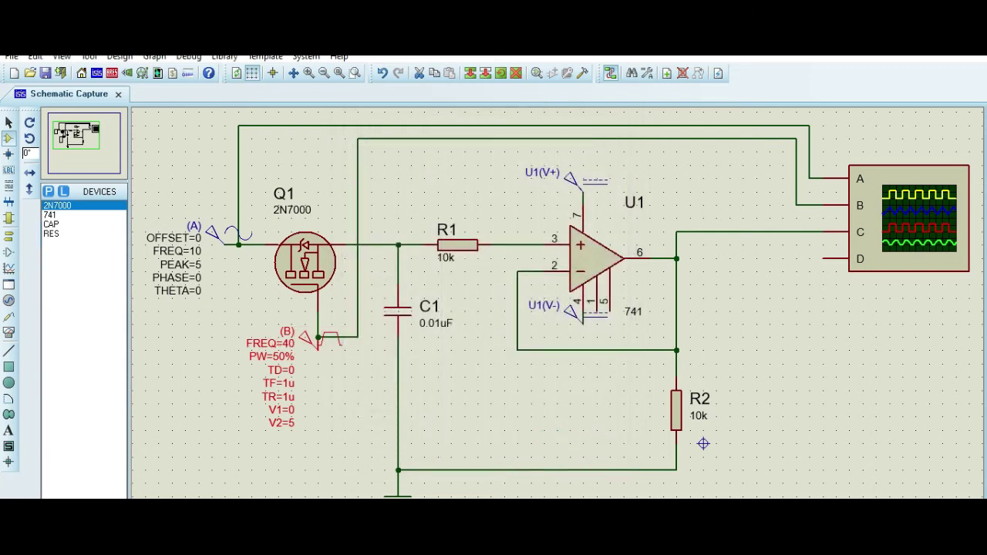
Examine the waveforms for the 10 Hz sine and 40 Hz pulse on the Digital Oscilloscope at 50 ms and 20 ms, and close it.
click(200, 59)
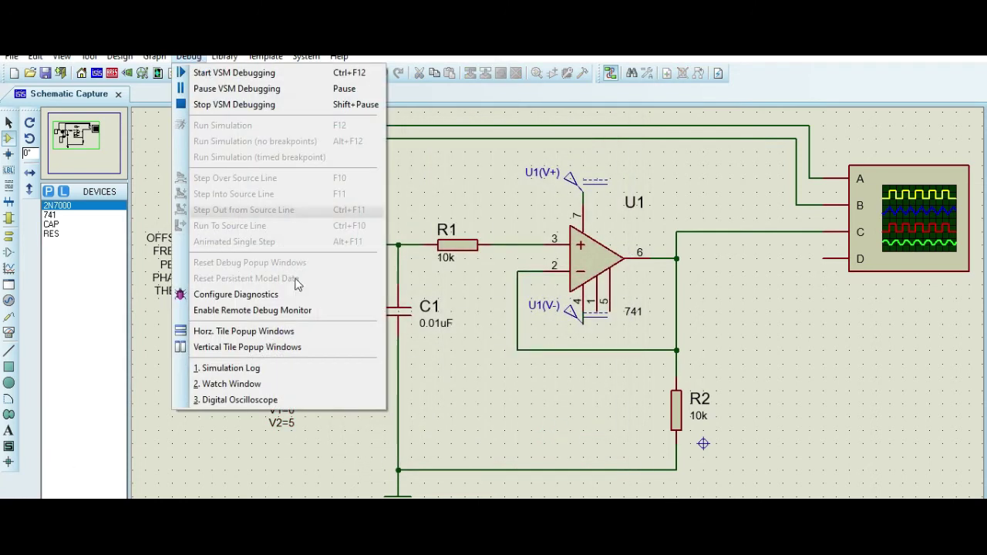
click(293, 398)
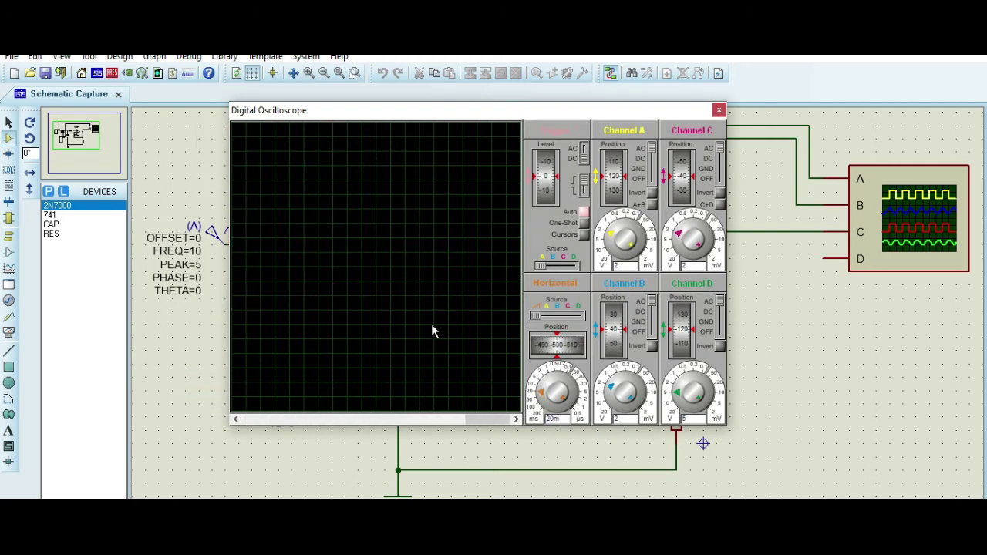
scroll(432, 325, down, 1)
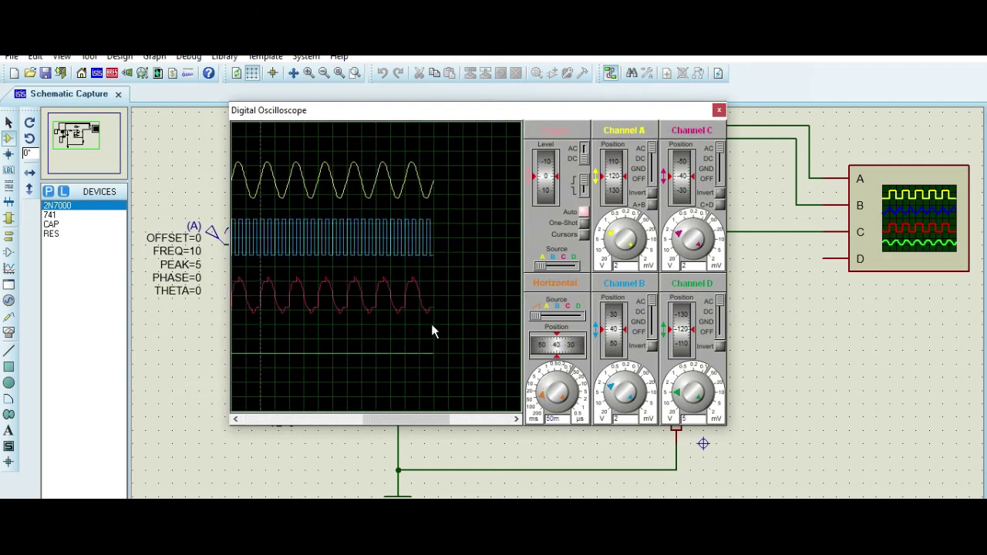
scroll(395, 322, up, 1)
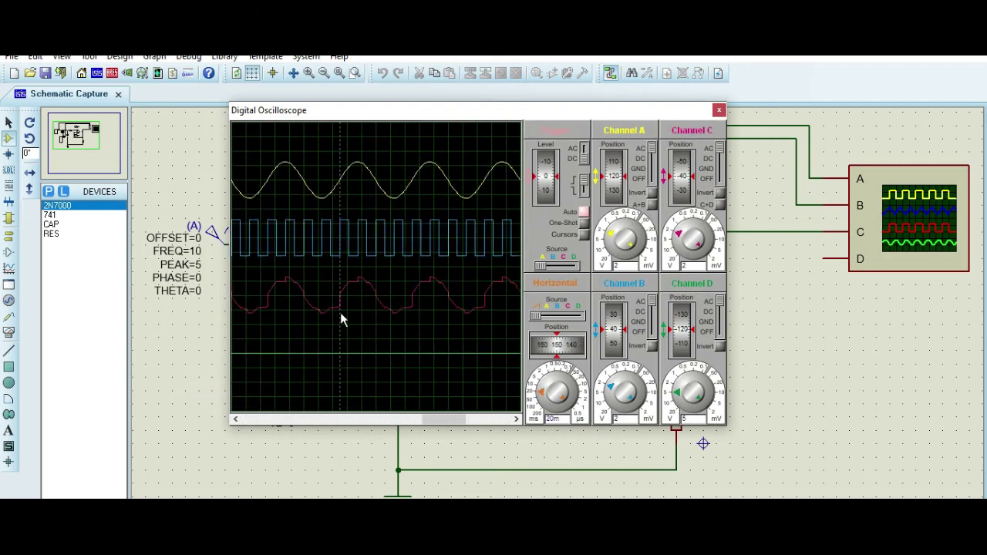
click(717, 109)
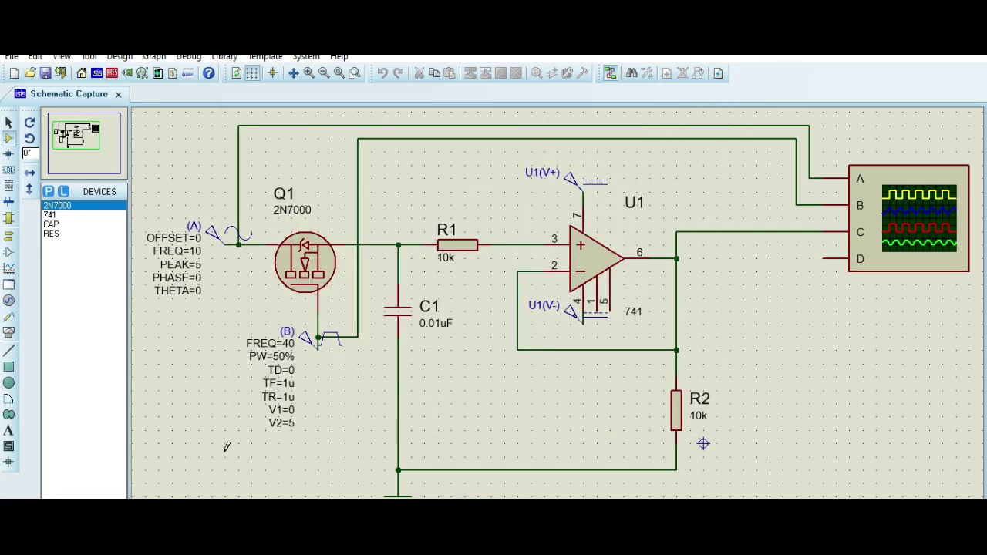
Set the frequency of the pulse generator at Q1's gate to 30 Hz.
double_click(307, 347)
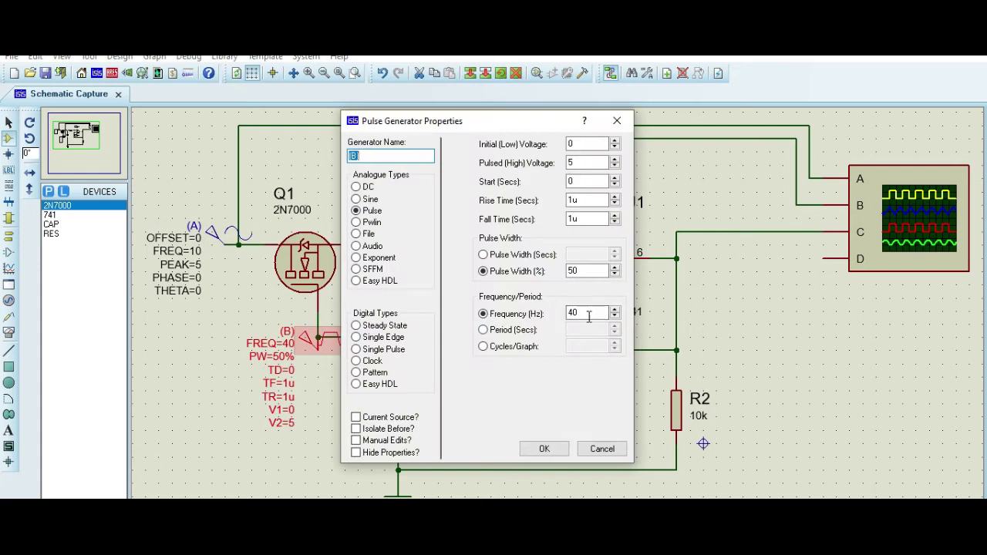
click(591, 313)
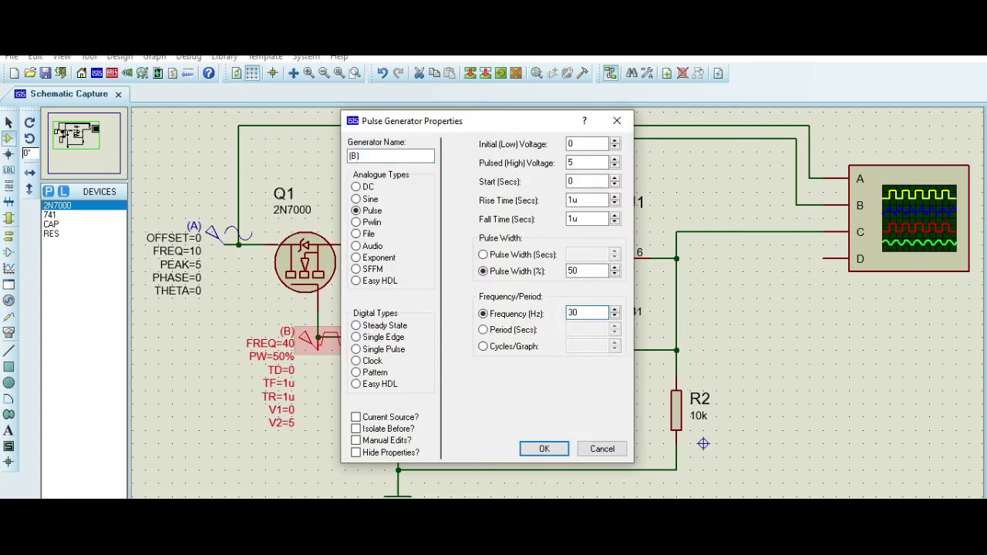
click(541, 450)
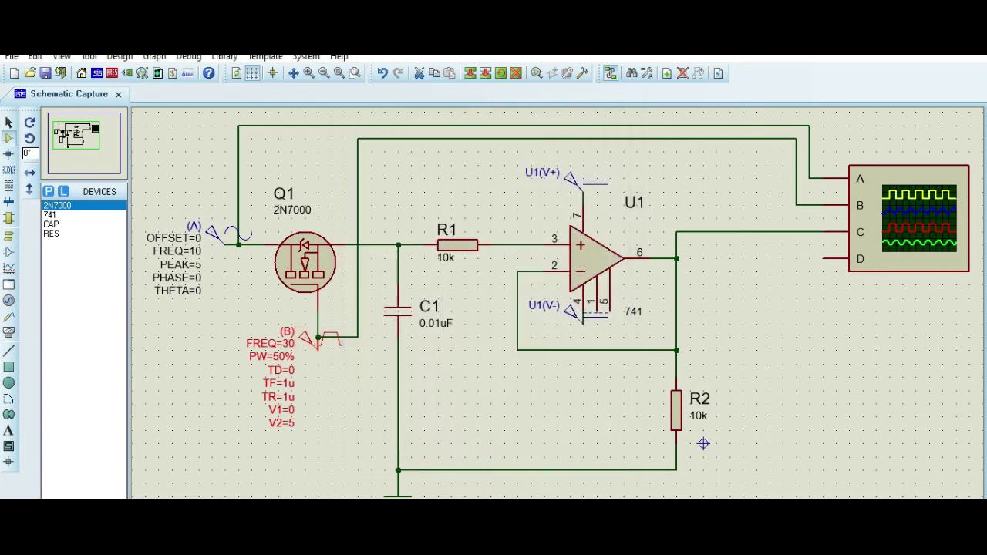
Examine the waveforms for the 30 Hz gate pulse on the Digital Oscilloscope at 10 ms and 20 ms, and close it.
click(224, 57)
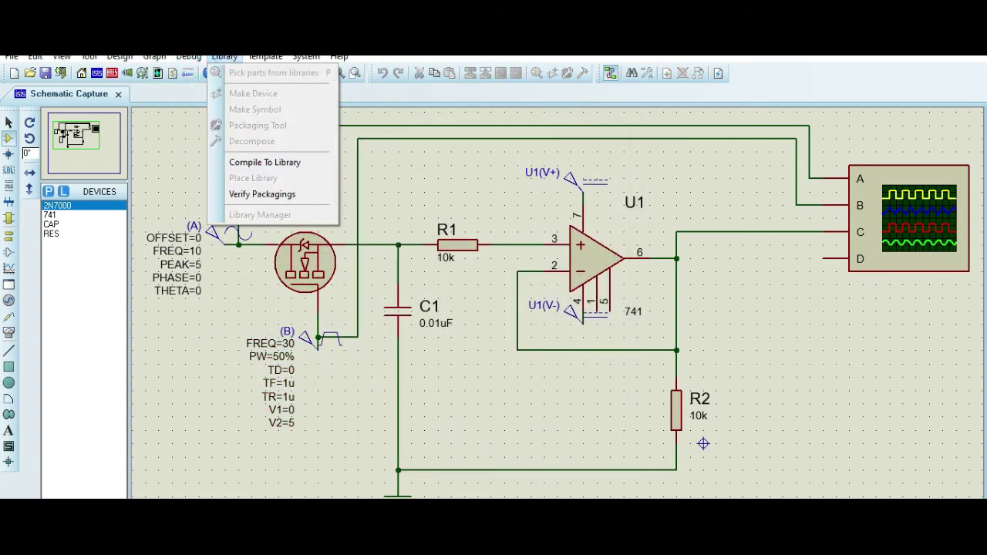
click(231, 401)
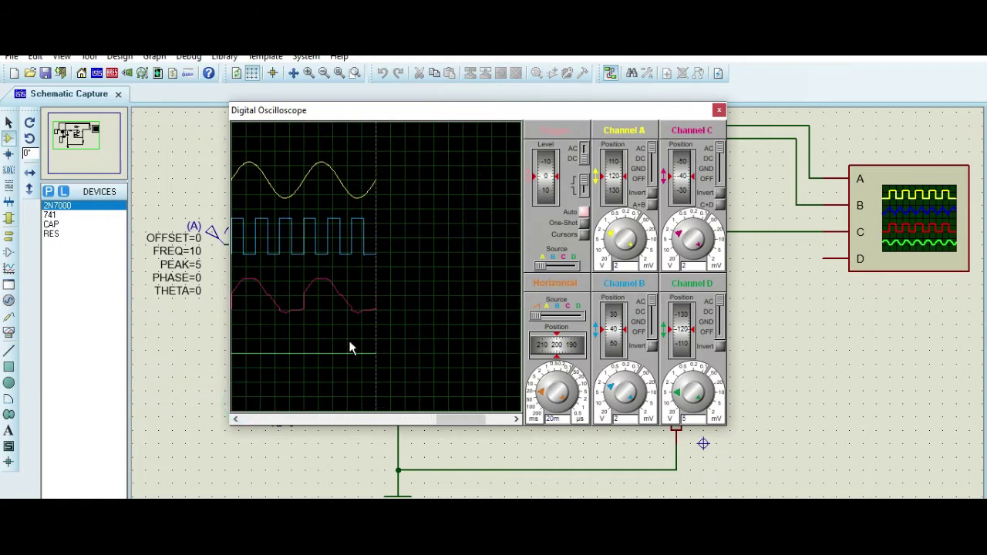
scroll(385, 315, up, 1)
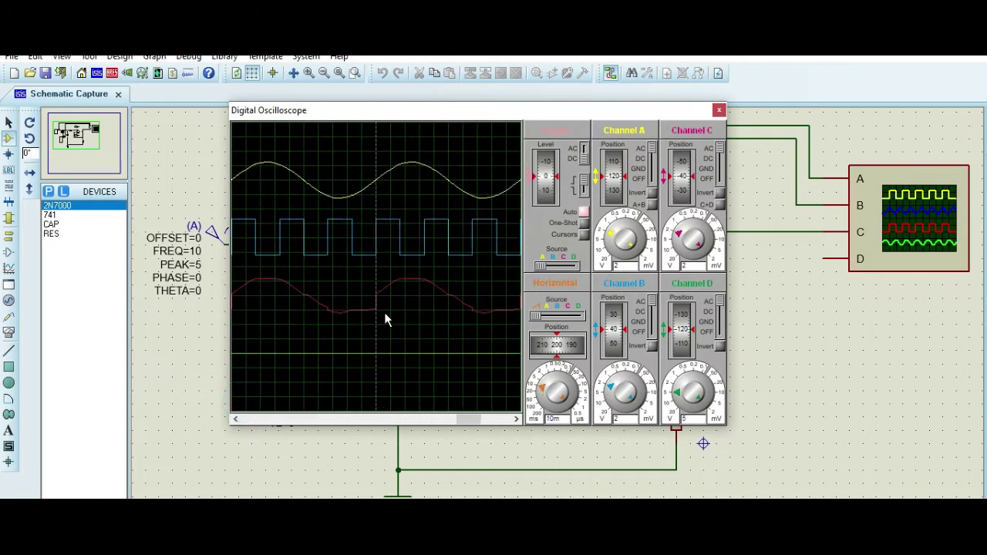
scroll(357, 302, down, 1)
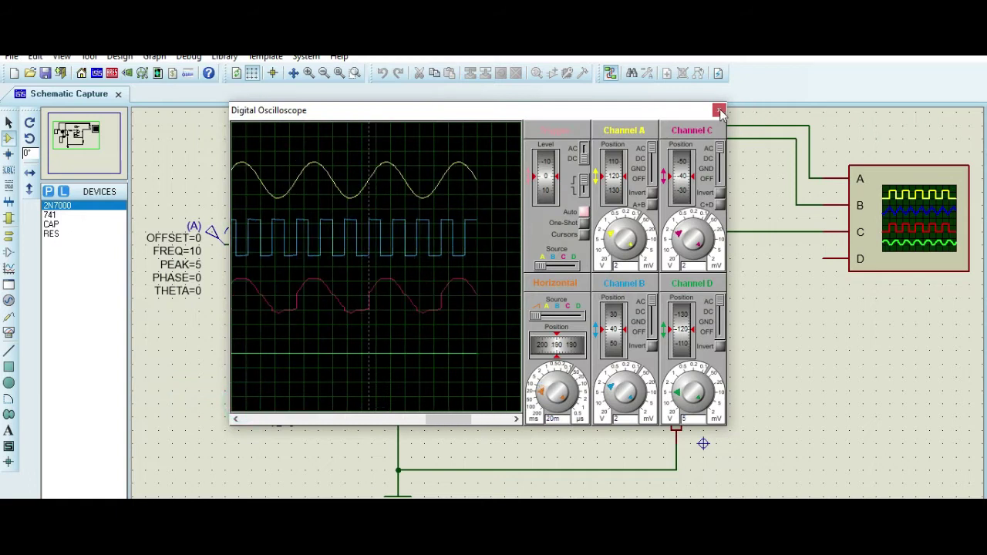
click(718, 110)
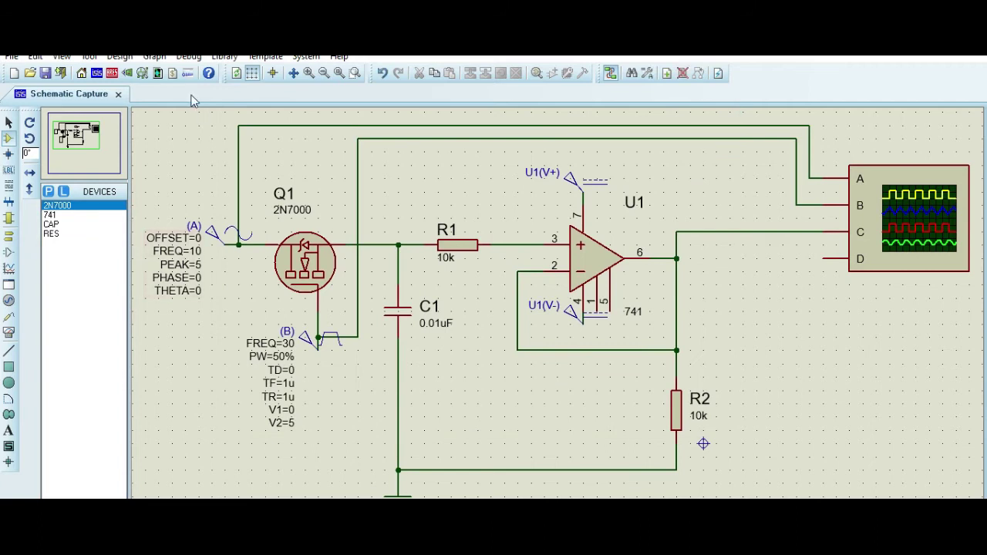
Set the frequency of the pulse generator at Q1's gate to 20 Hz.
click(189, 60)
click(434, 382)
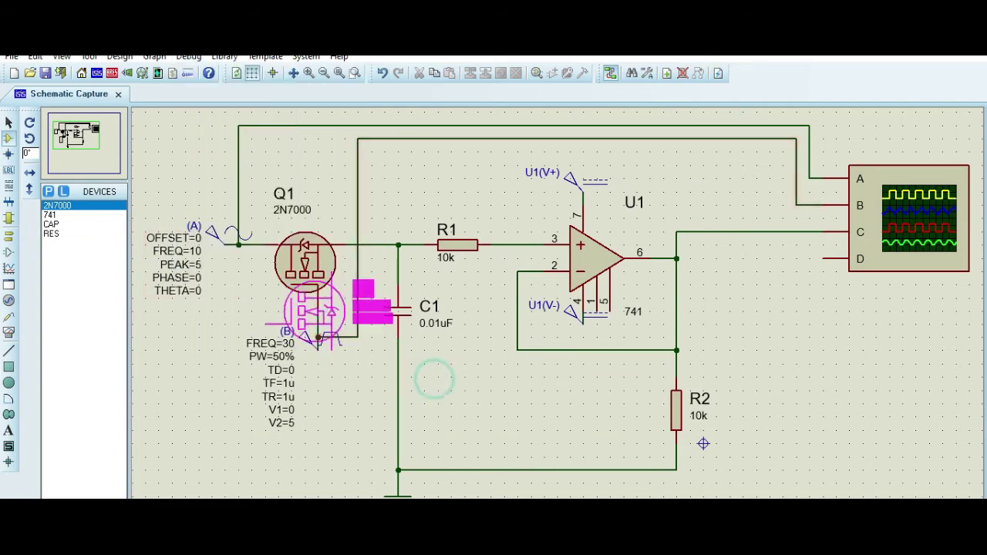
double_click(307, 348)
double_click(589, 312)
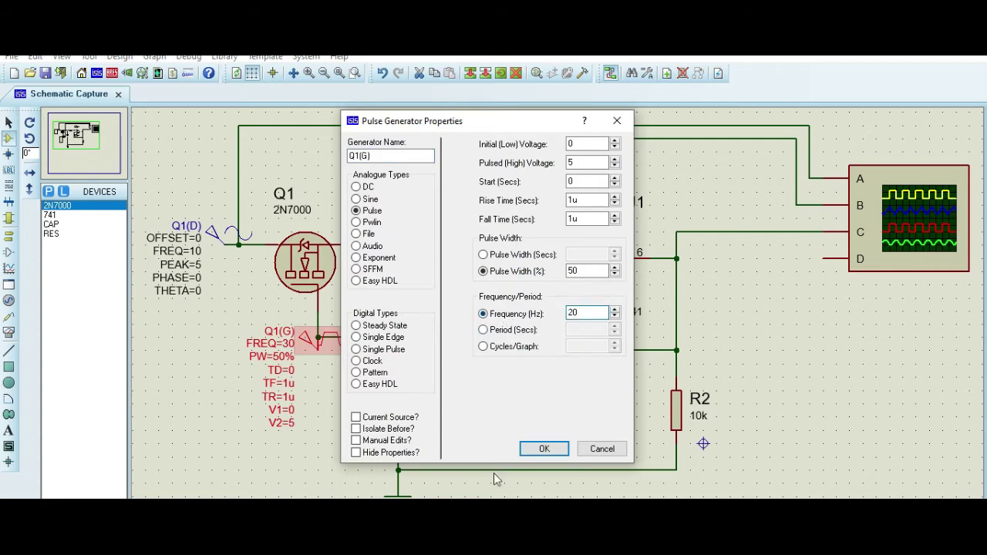
click(532, 447)
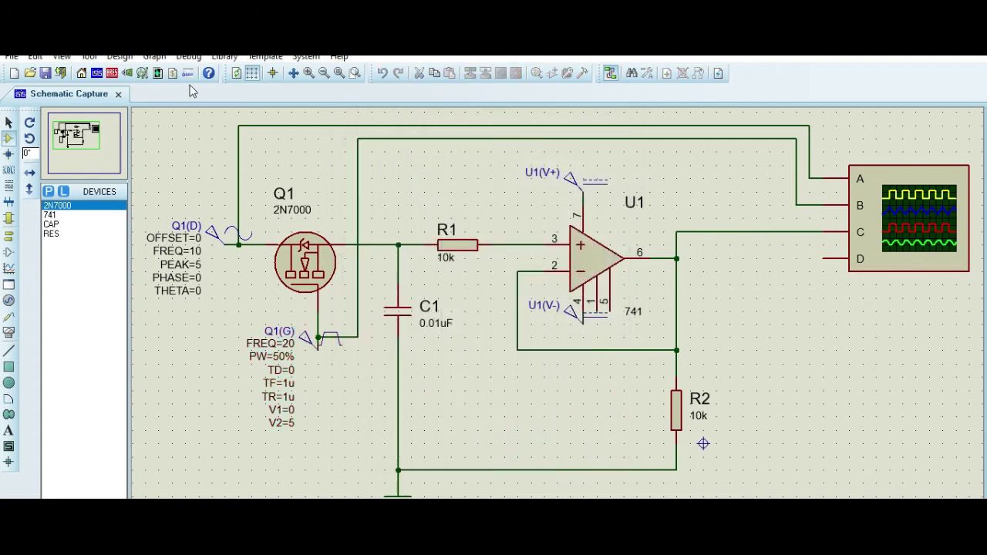
Examine the waveforms for the 20 Hz gate pulse on the Digital Oscilloscope and close it.
click(187, 57)
click(239, 402)
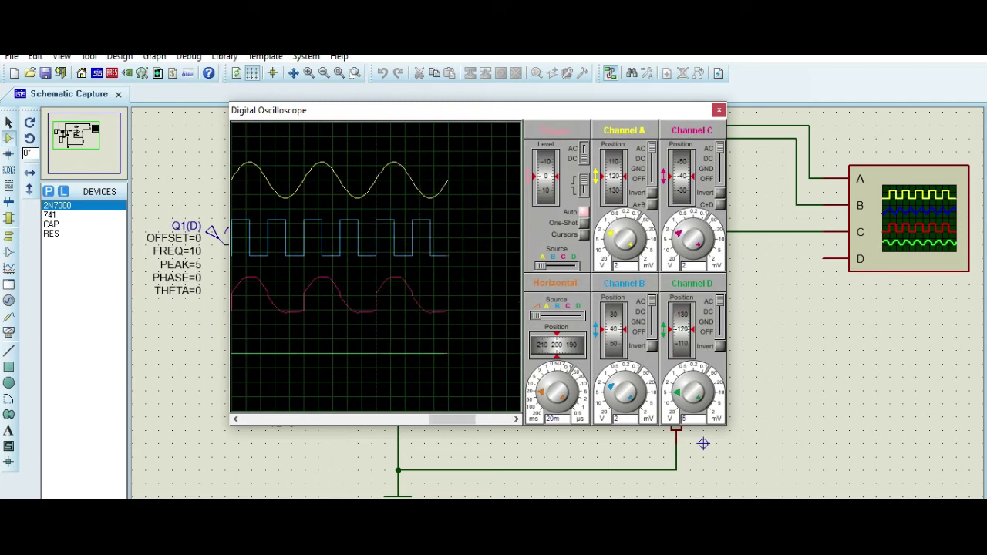
click(516, 480)
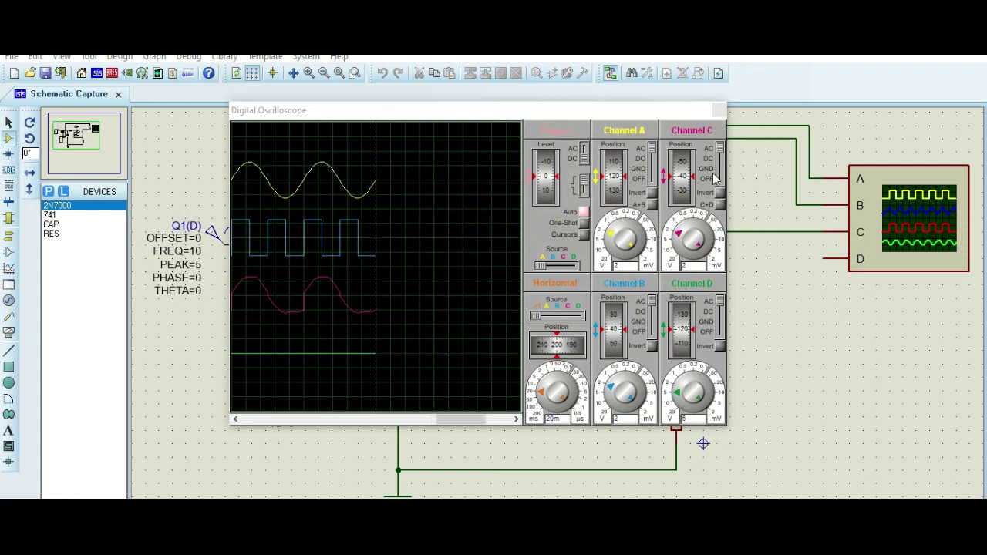
click(80, 530)
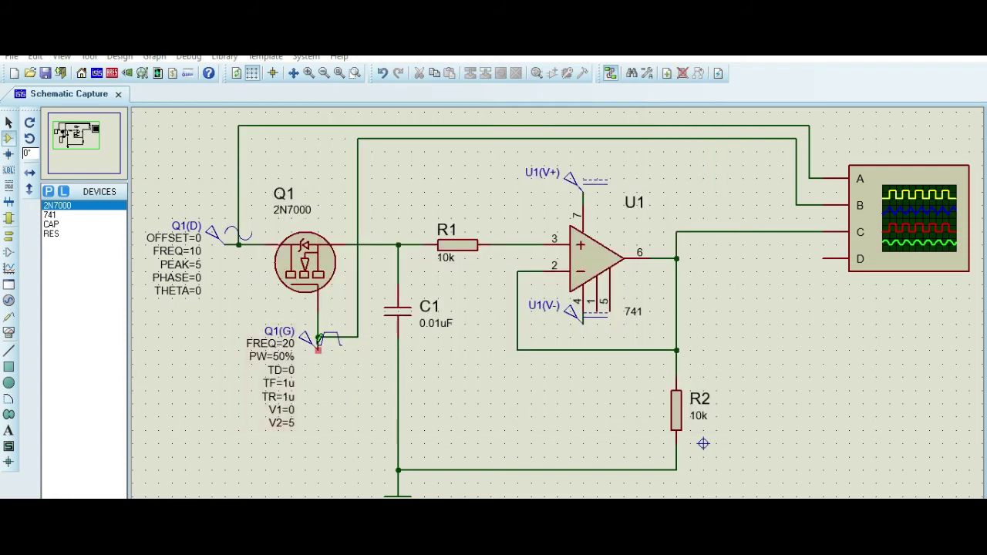
Set the gate pulse generator's frequency to 100 Hz and run the simulation to view the waveforms on the Digital Oscilloscope.
click(316, 335)
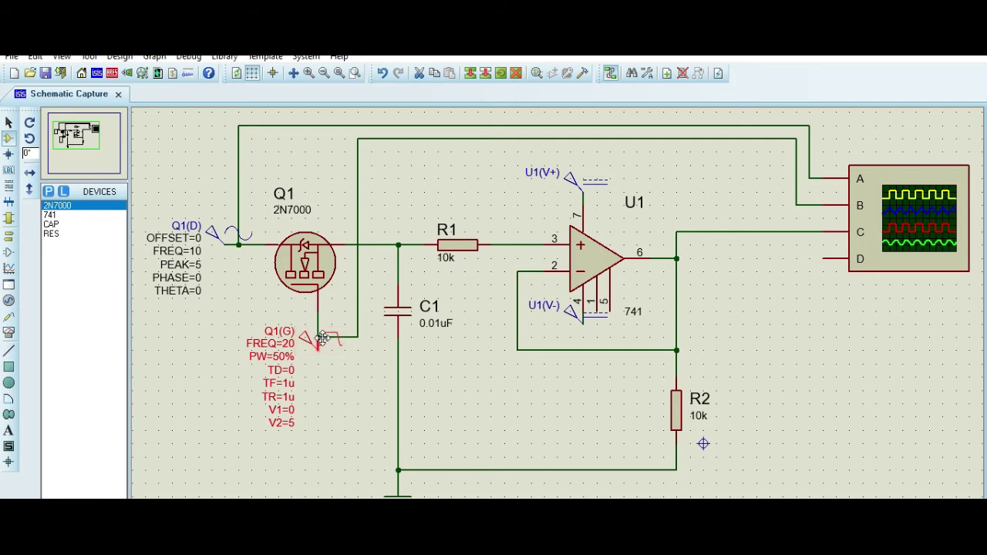
click(305, 339)
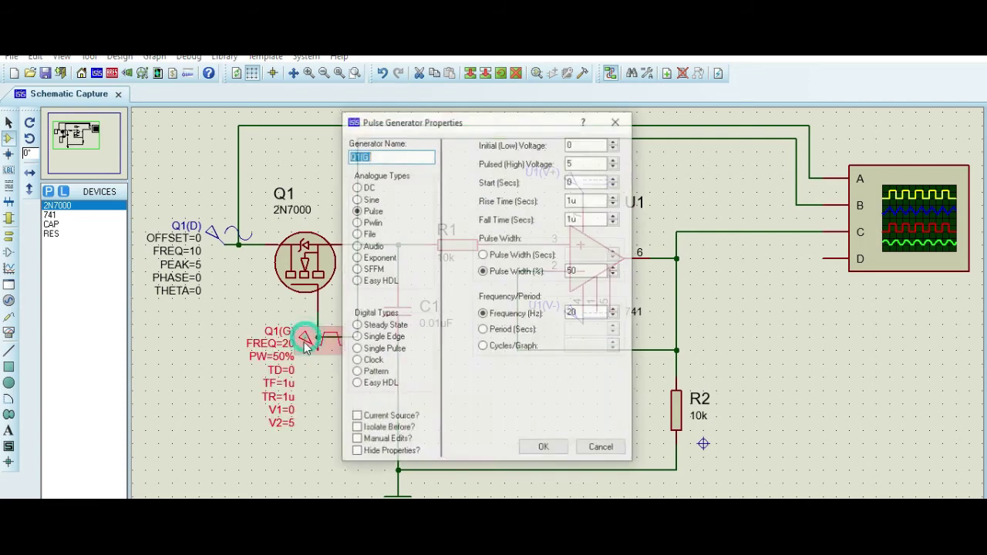
click(586, 314)
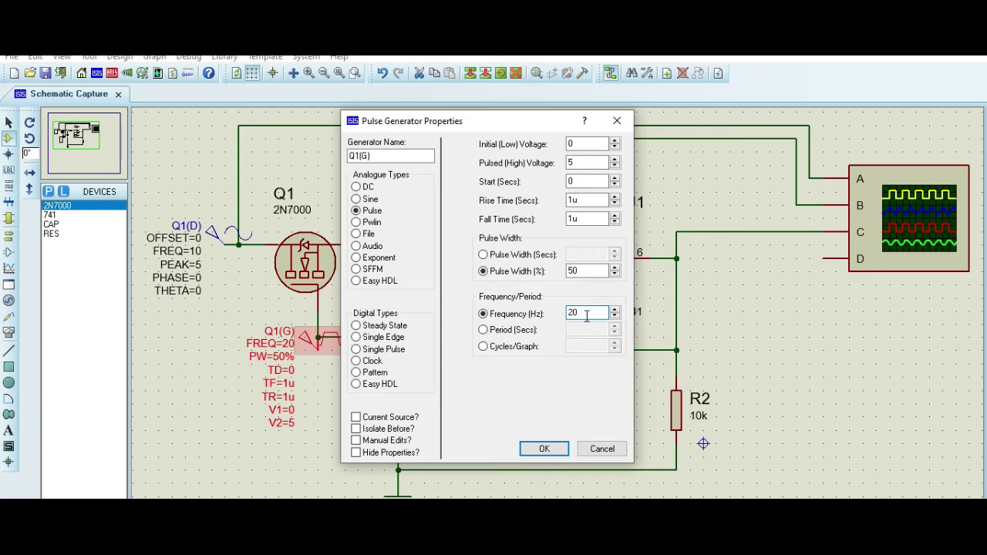
text(100)
click(544, 449)
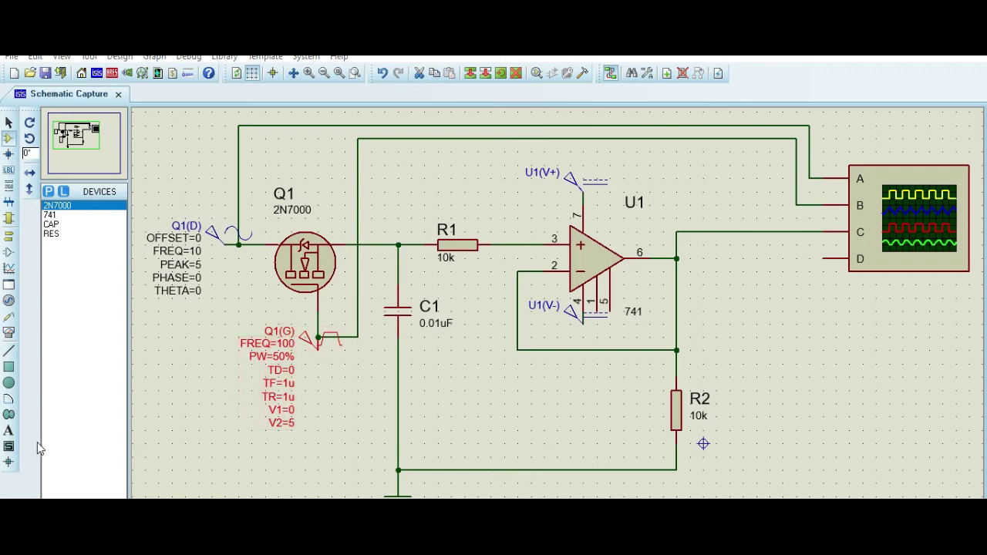
key(F12)
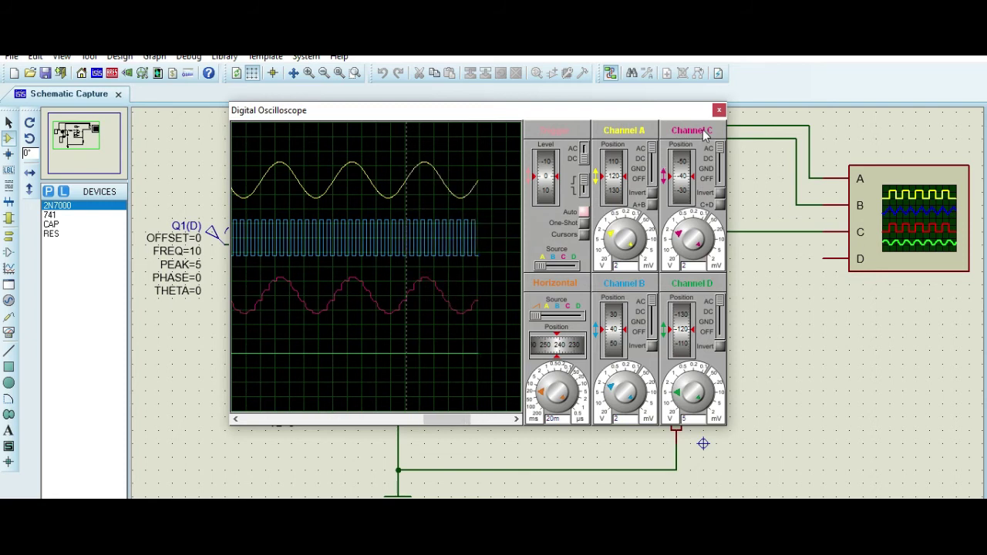
click(717, 110)
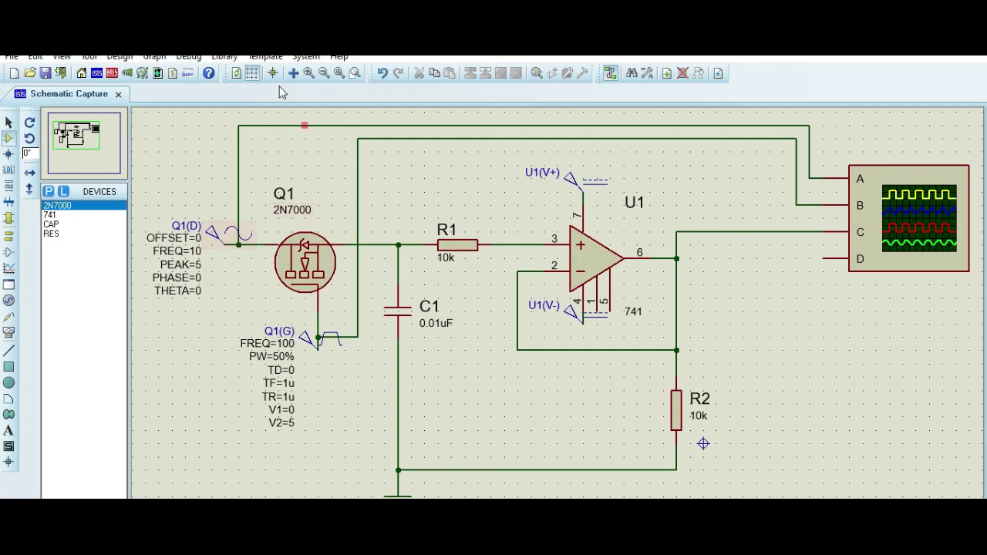
Set the frequency of the pulse generator at Q1's gate to 200 Hz.
double_click(322, 340)
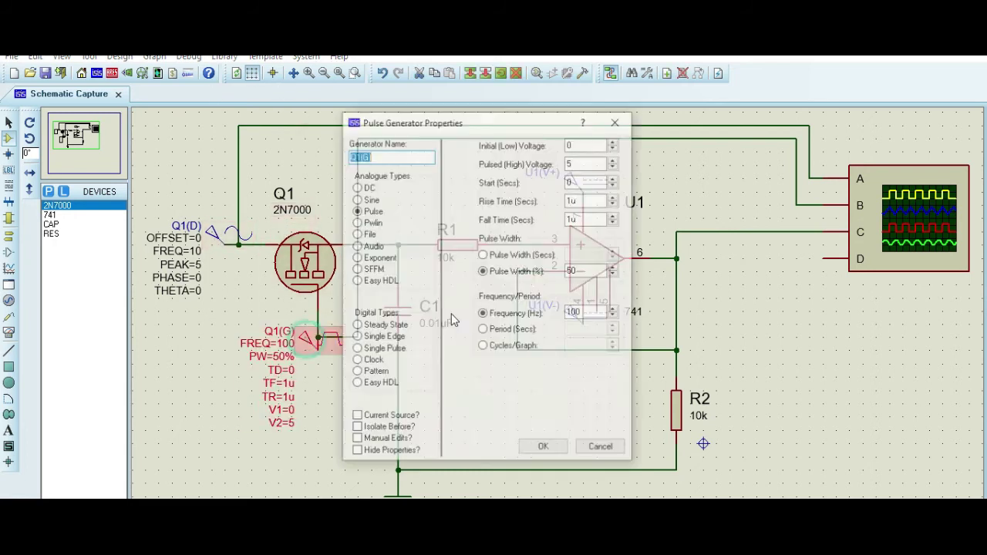
click(588, 311)
key(BackSpace)
text(200)
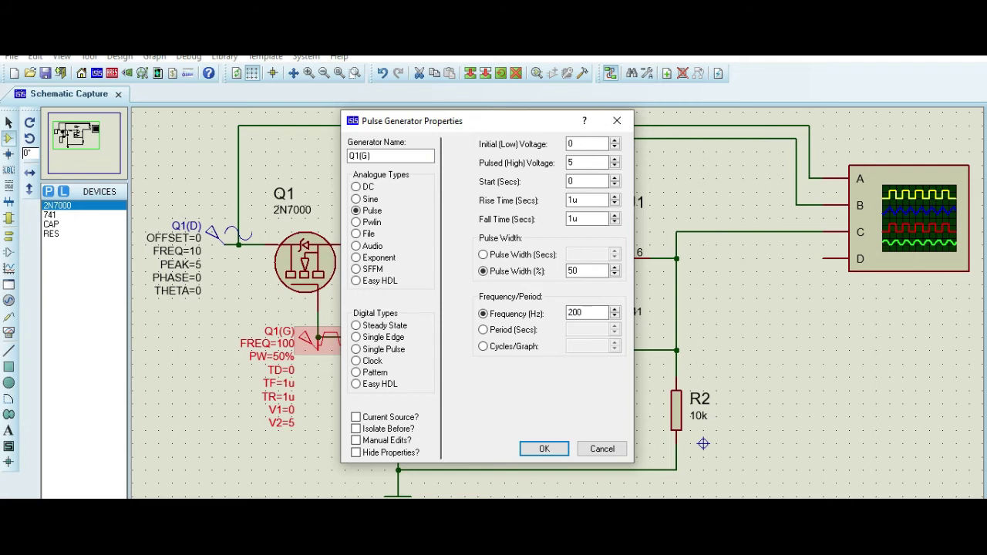
click(549, 449)
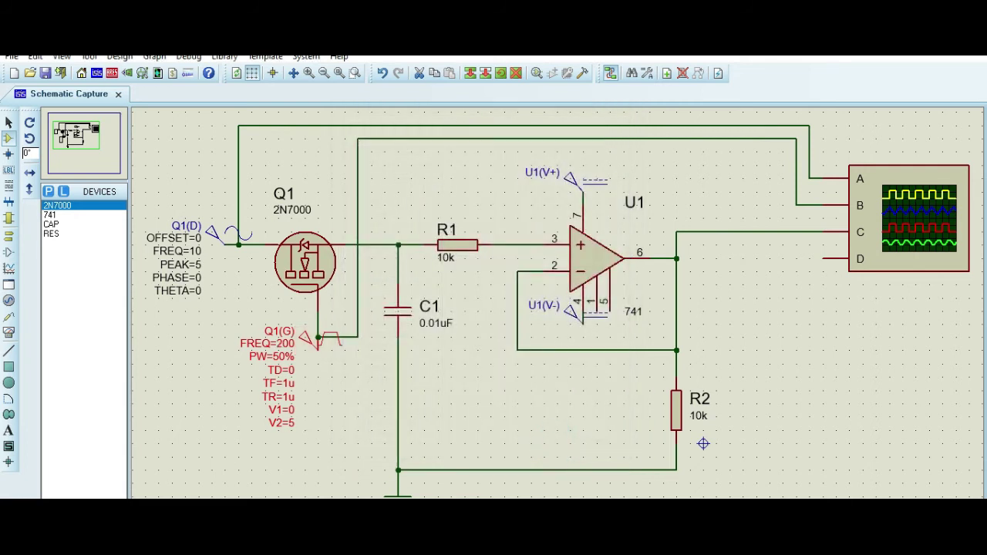
Examine the waveforms for the 200 Hz gate pulse on the Digital Oscilloscope and close it.
click(188, 56)
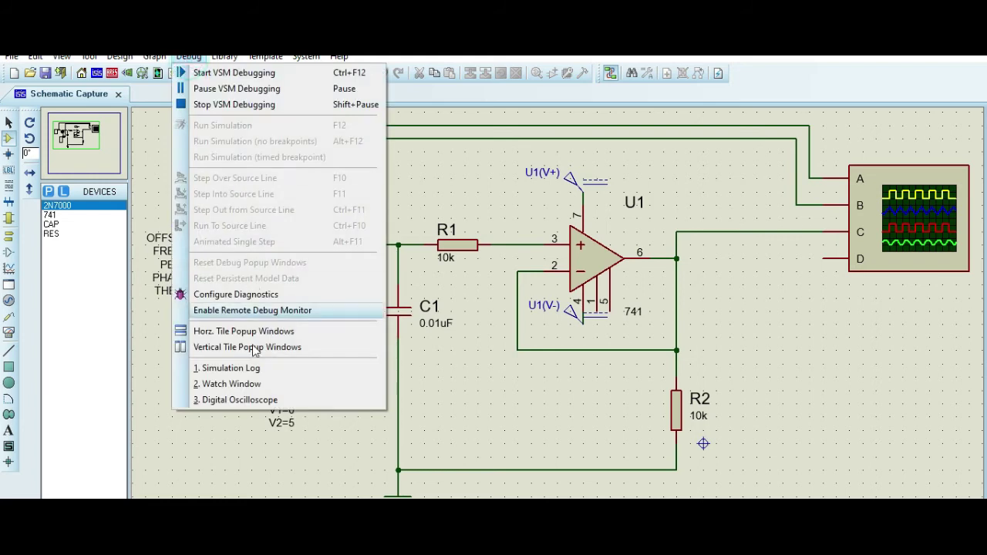
click(254, 400)
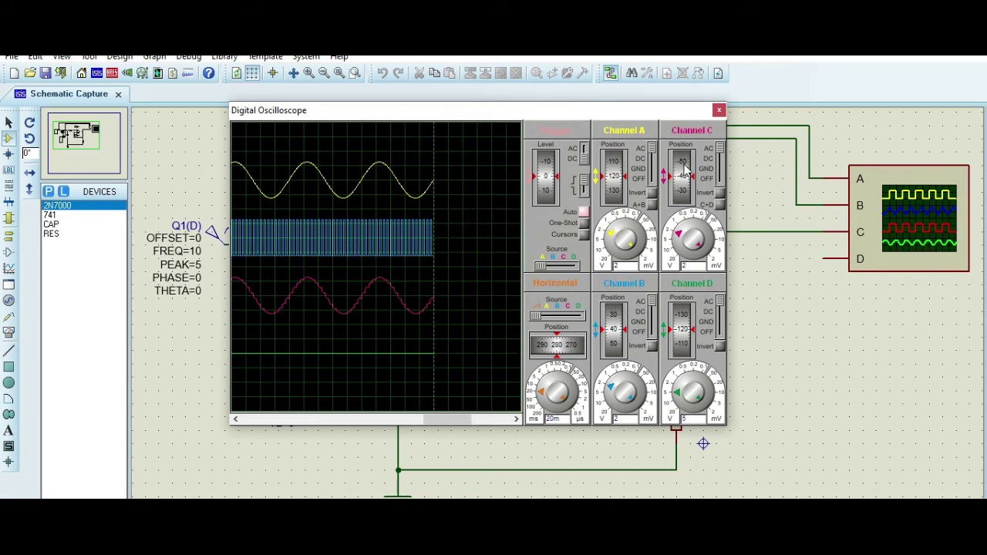
click(718, 110)
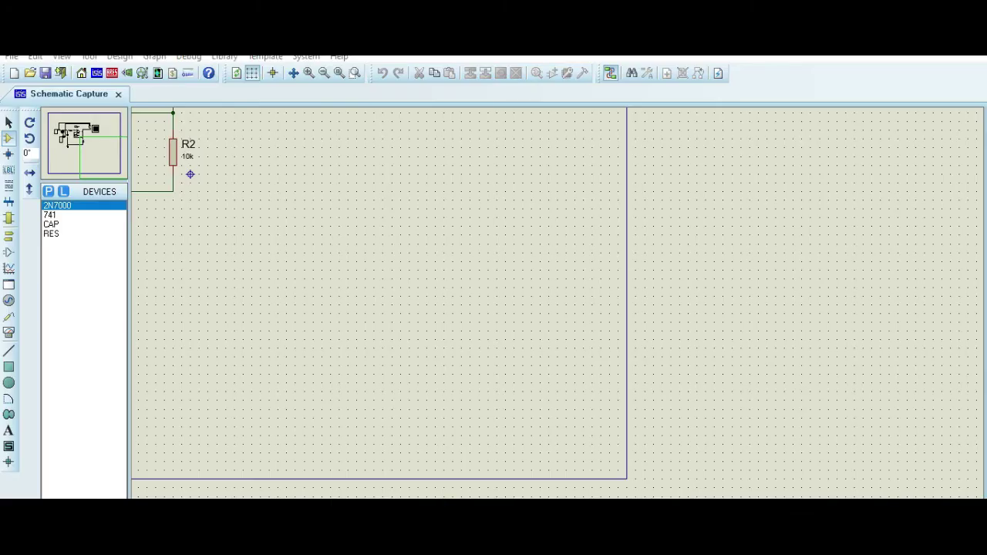
Add the LF398N sample-and-hold device from the library and place it in the empty sheet area below R2.
click(48, 191)
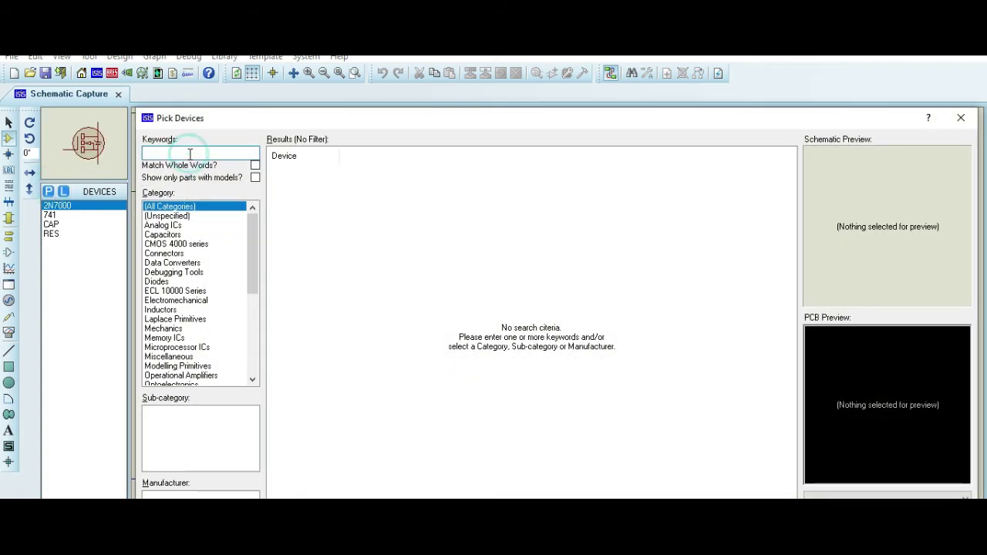
text(LF398n)
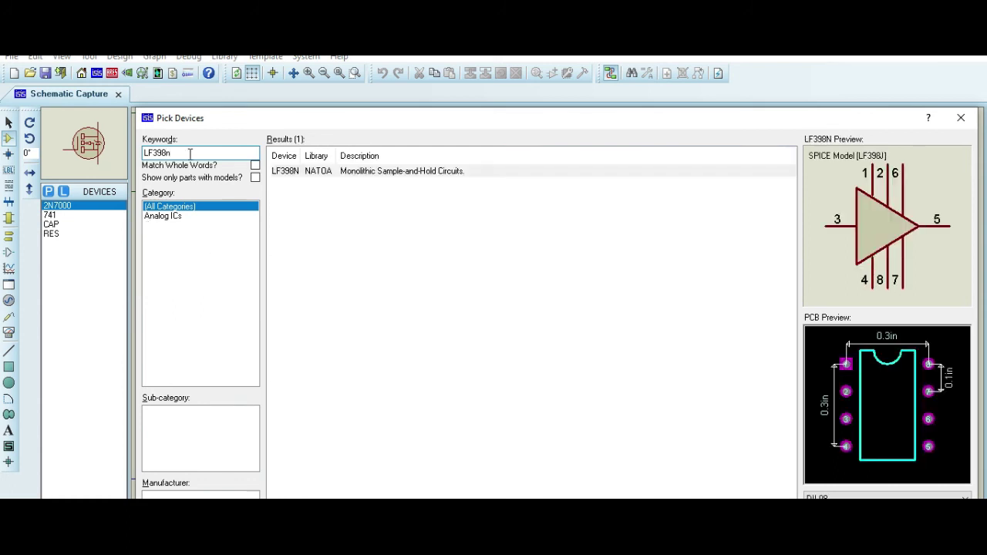
double_click(399, 172)
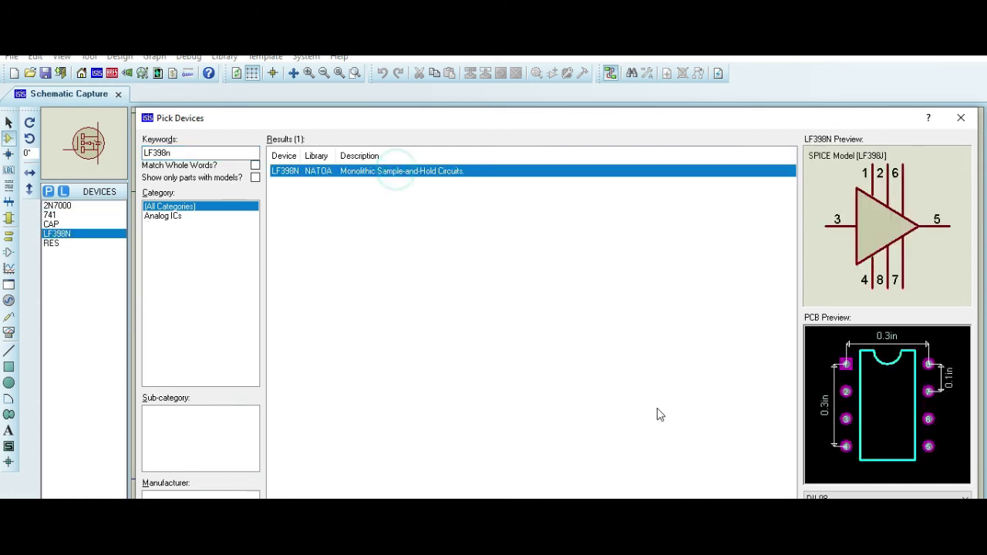
click(961, 117)
click(82, 233)
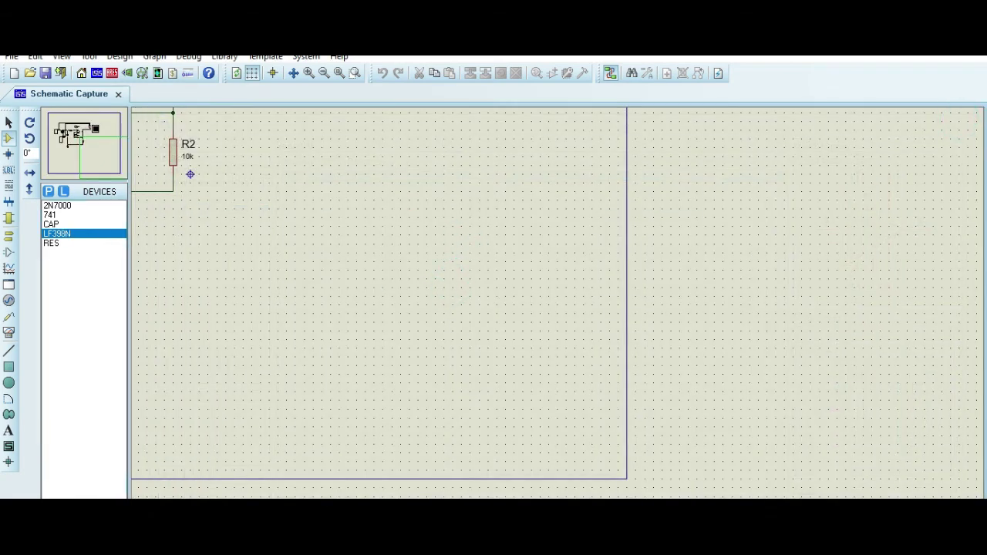
click(408, 285)
scroll(640, 326, up, 1)
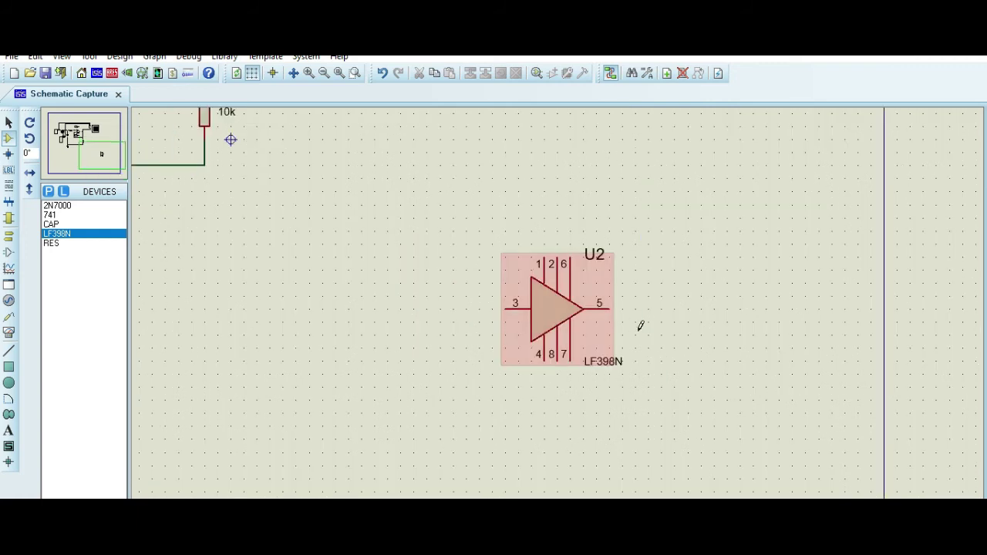
scroll(640, 326, up, 1)
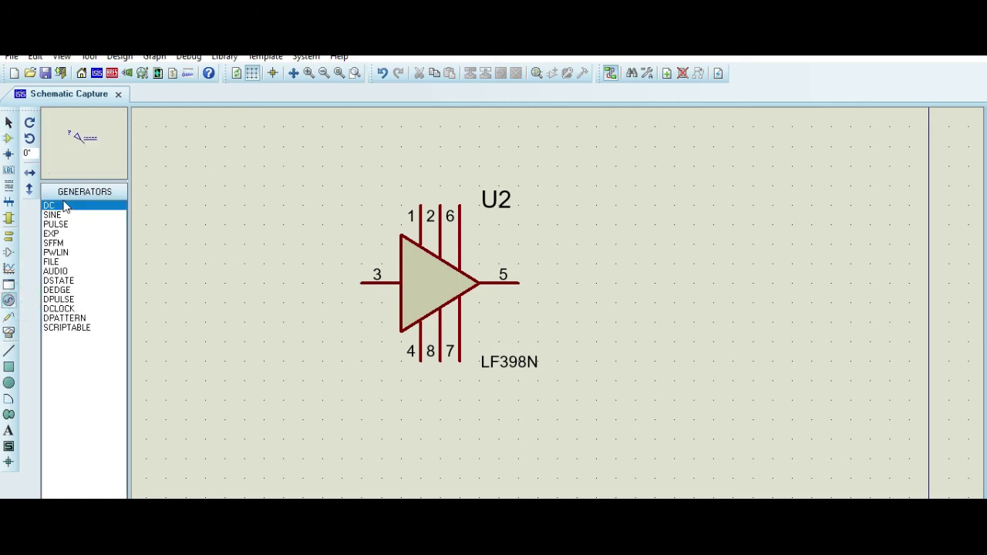
Place two DC generators and connect them to supply pins 1 and 4 of the LF398N.
click(433, 173)
click(420, 185)
click(401, 374)
click(412, 374)
click(418, 378)
click(421, 365)
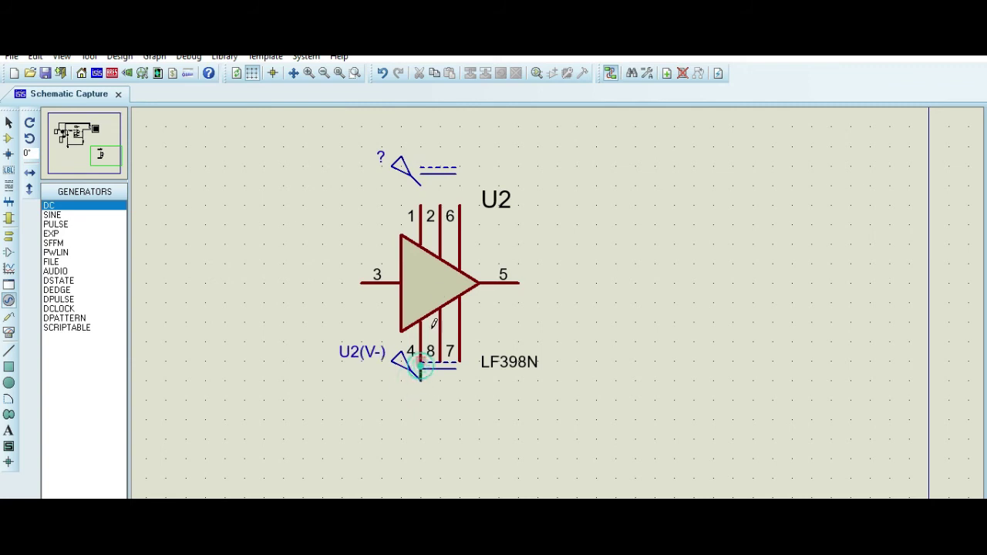
click(428, 176)
click(440, 205)
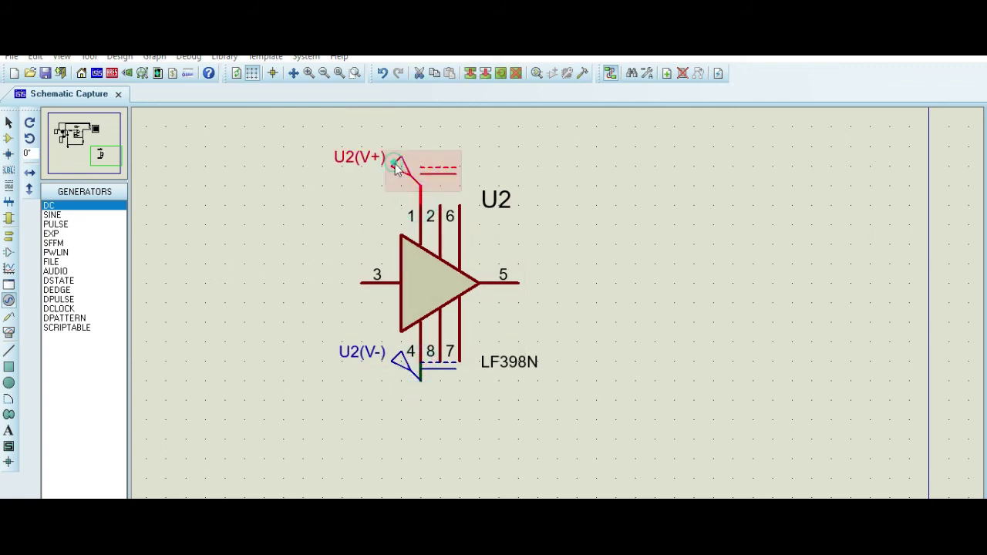
Set the DC generator at U2's pin 1 to 12 V and the one at pin 4 to -12 V.
double_click(423, 172)
double_click(589, 143)
key(BackSpace)
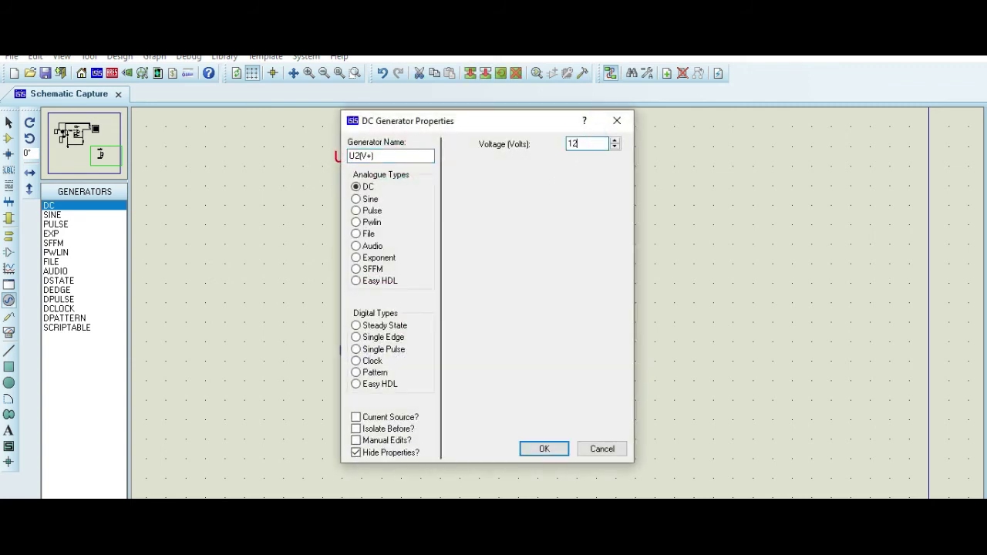
click(547, 450)
click(395, 361)
double_click(397, 360)
double_click(571, 144)
key(BackSpace)
text(-12)
click(549, 449)
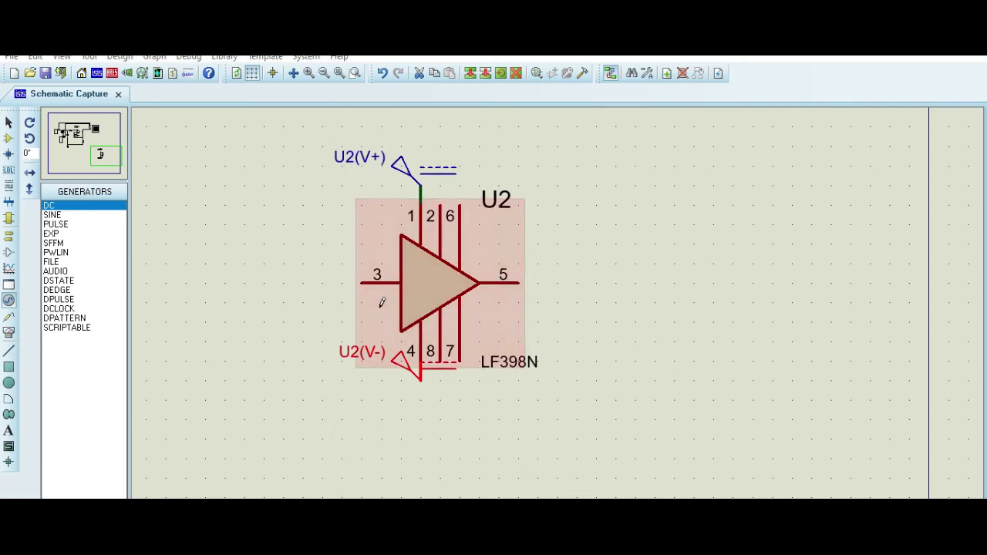
click(303, 279)
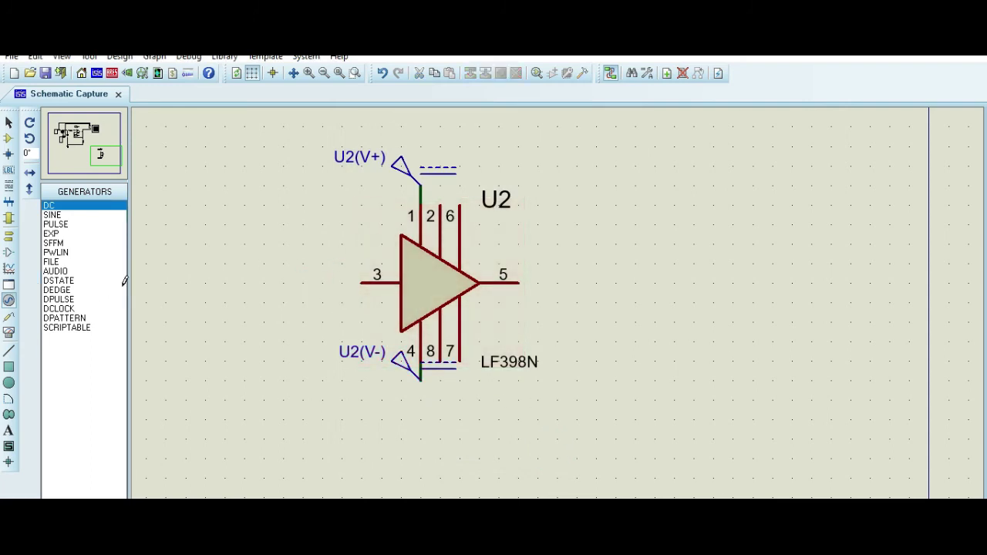
Place a sine generator at U2's input pin 3 with a peak of 5 V and a frequency of 10 Hz.
click(51, 214)
click(340, 282)
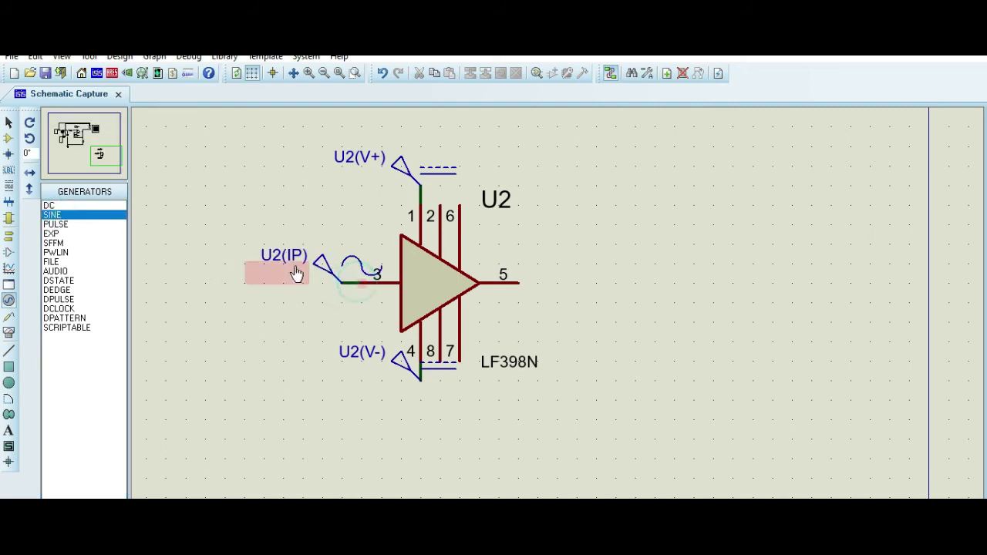
double_click(315, 268)
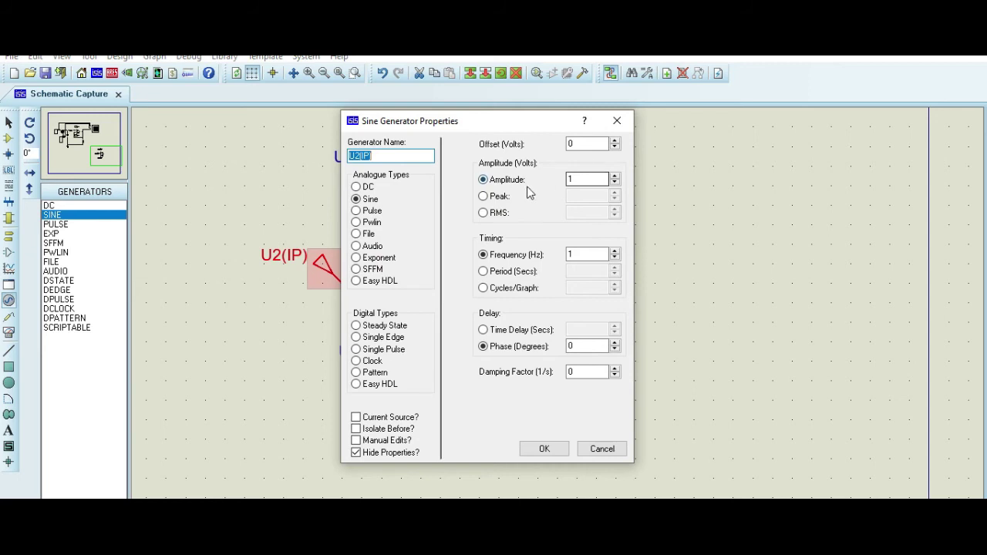
click(481, 198)
click(576, 195)
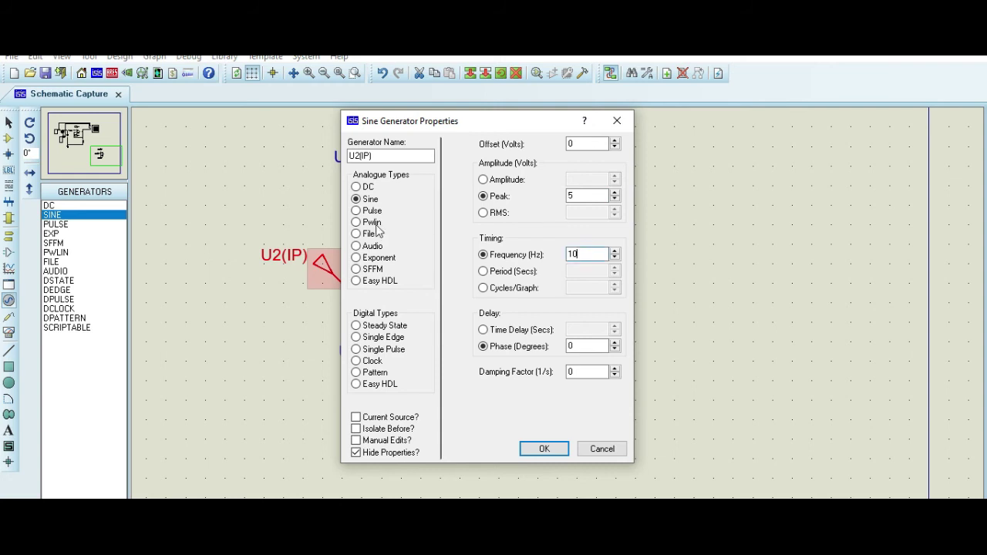
click(544, 449)
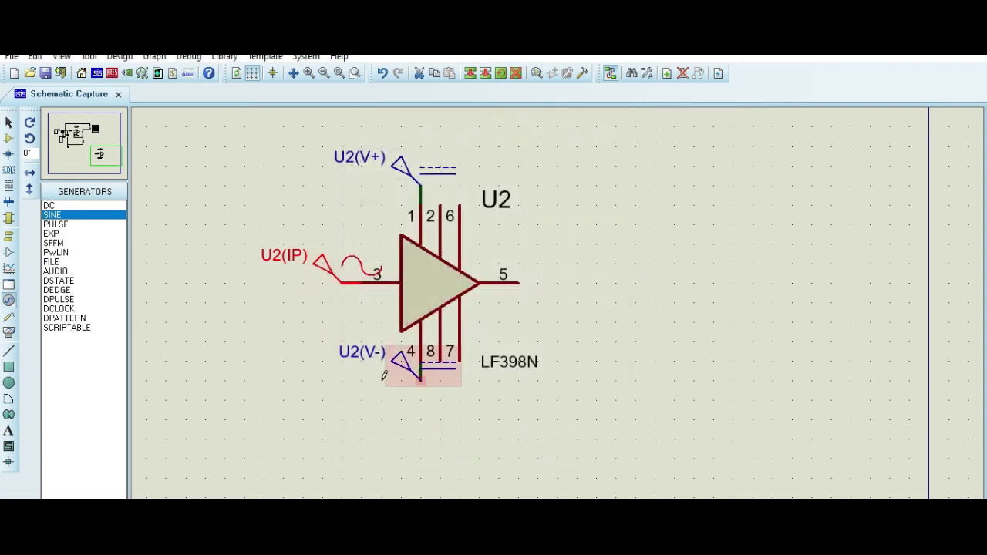
Place a second sine generator below U2 and wire it to logic pin 8.
click(310, 403)
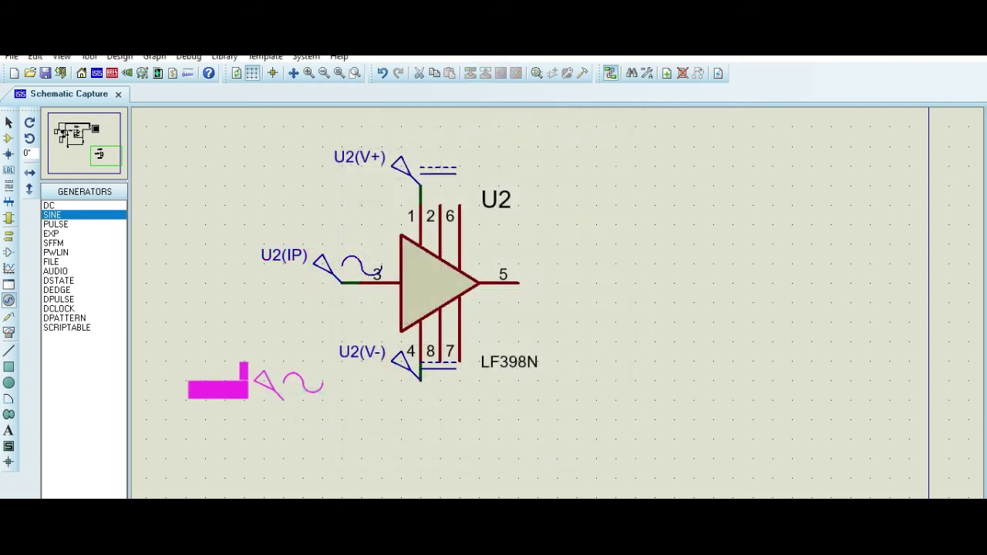
click(283, 418)
click(283, 419)
click(441, 364)
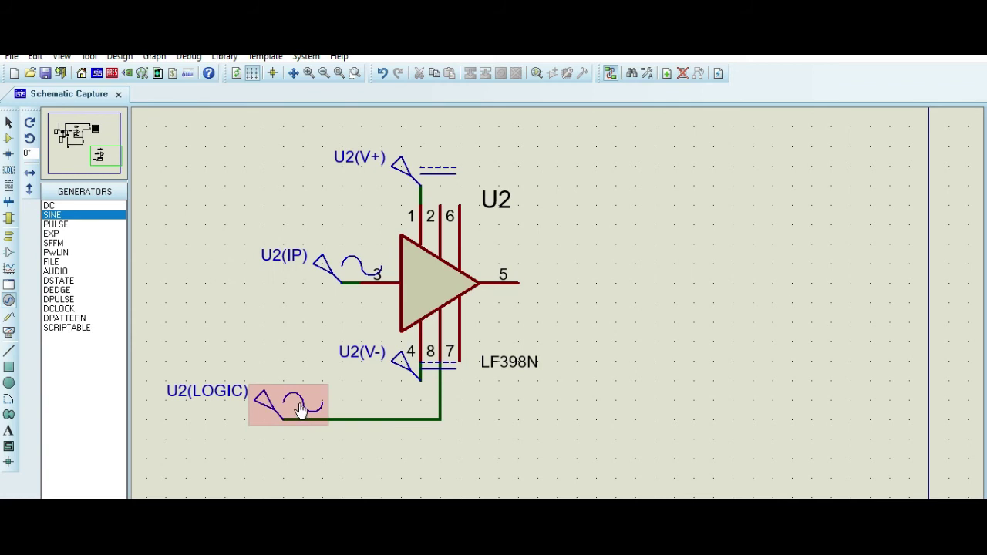
Change the generator on U2's logic pin 8 to a pulse with a 5 V high voltage and a frequency of 40 Hz.
click(265, 405)
click(264, 405)
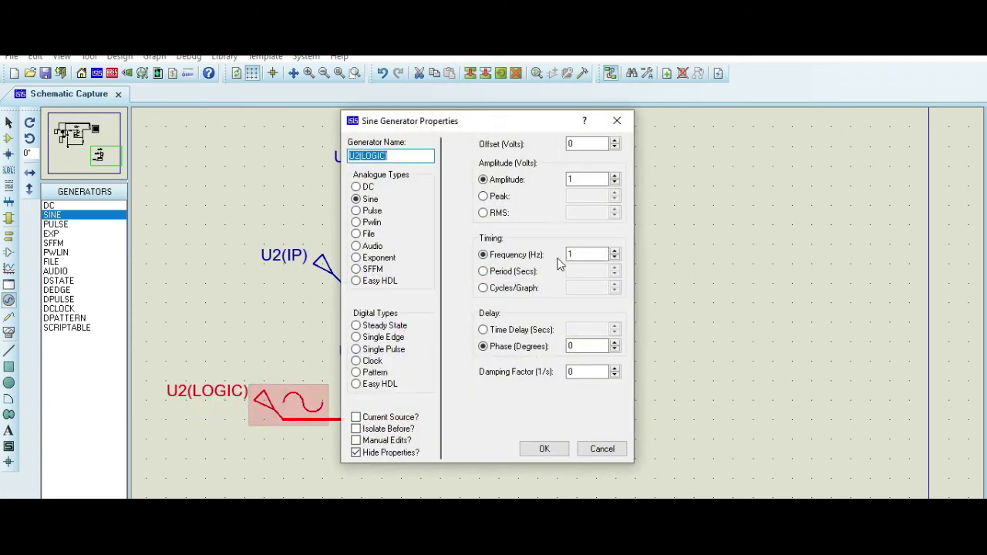
double_click(588, 255)
key(BackSpace)
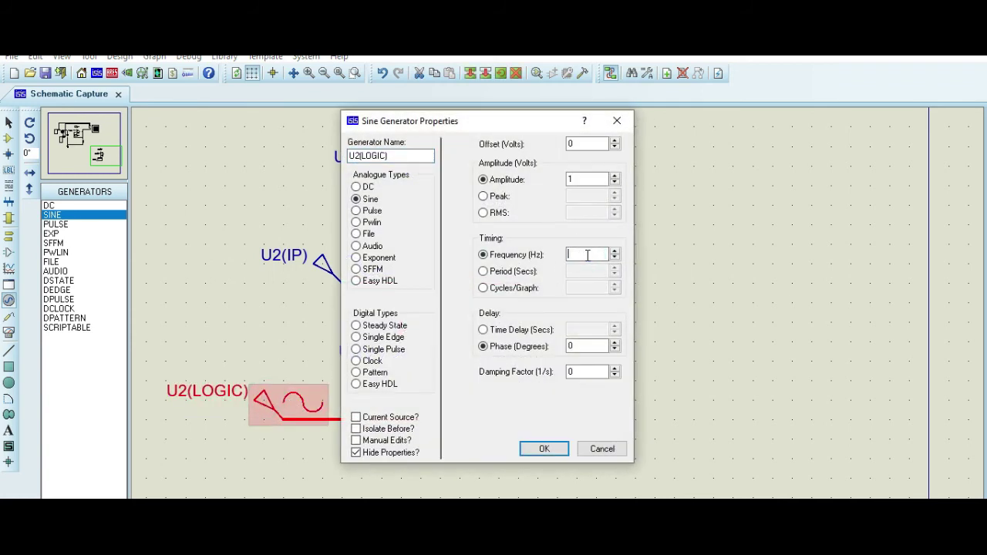
click(483, 198)
double_click(586, 194)
key(BackSpace)
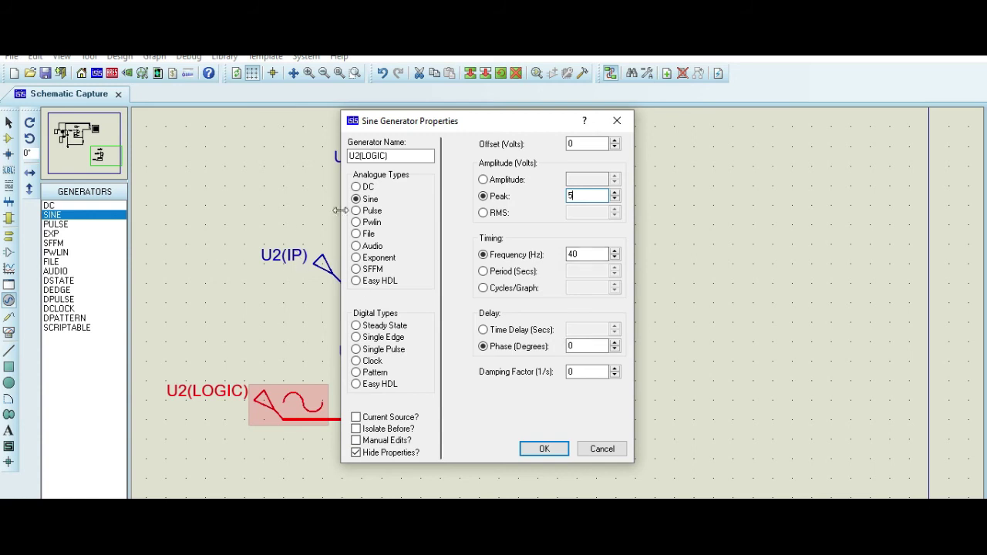
text(5)
click(357, 212)
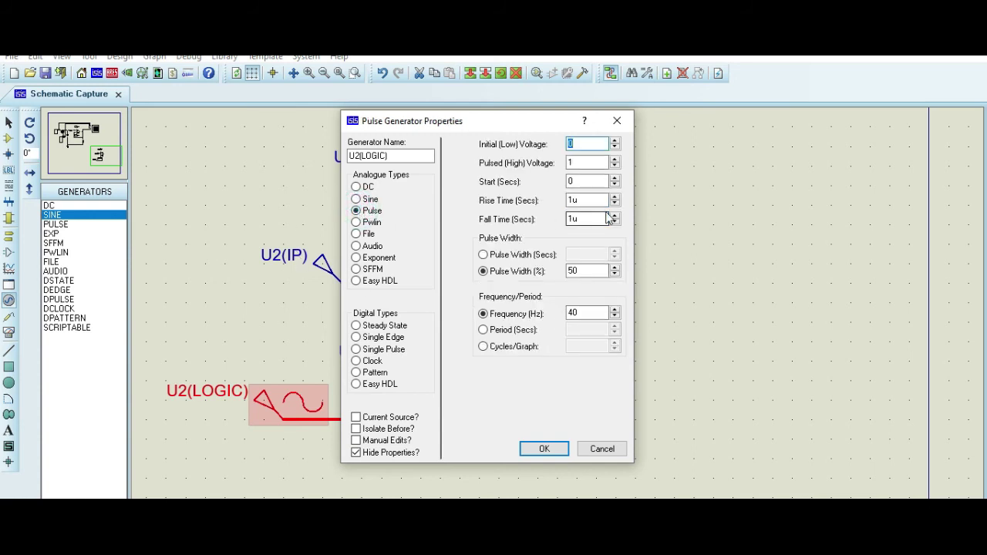
click(583, 162)
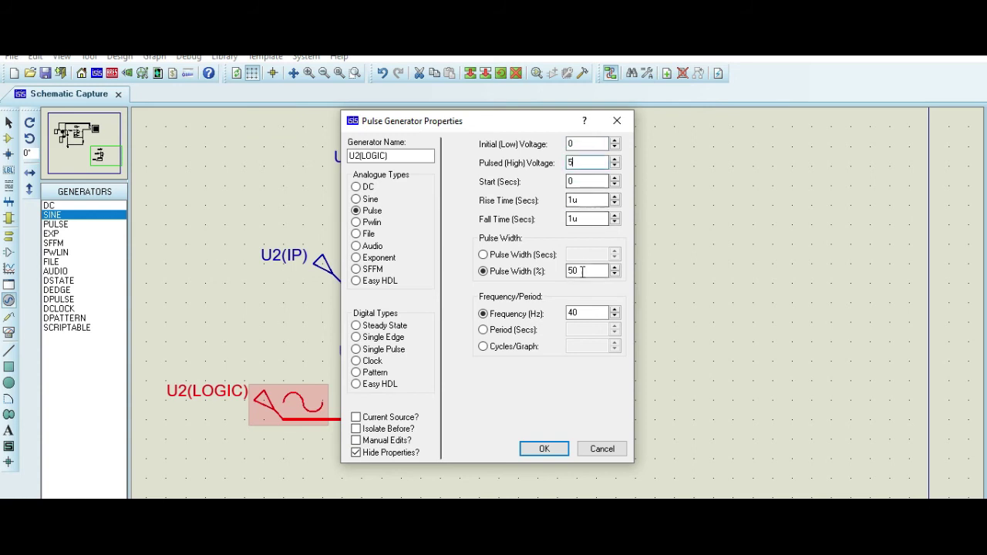
click(544, 450)
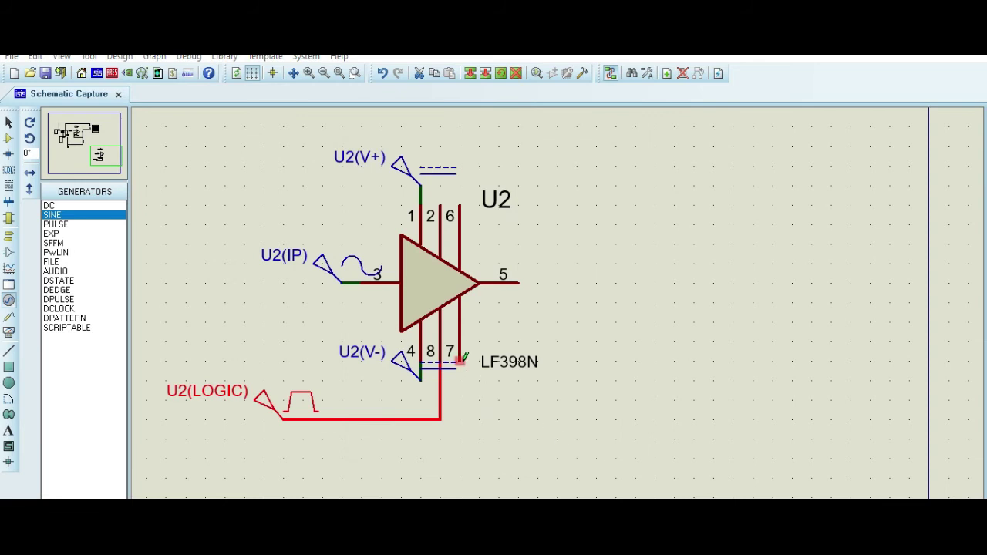
Place a ground terminal below U2 and wire it to pin 7.
click(10, 236)
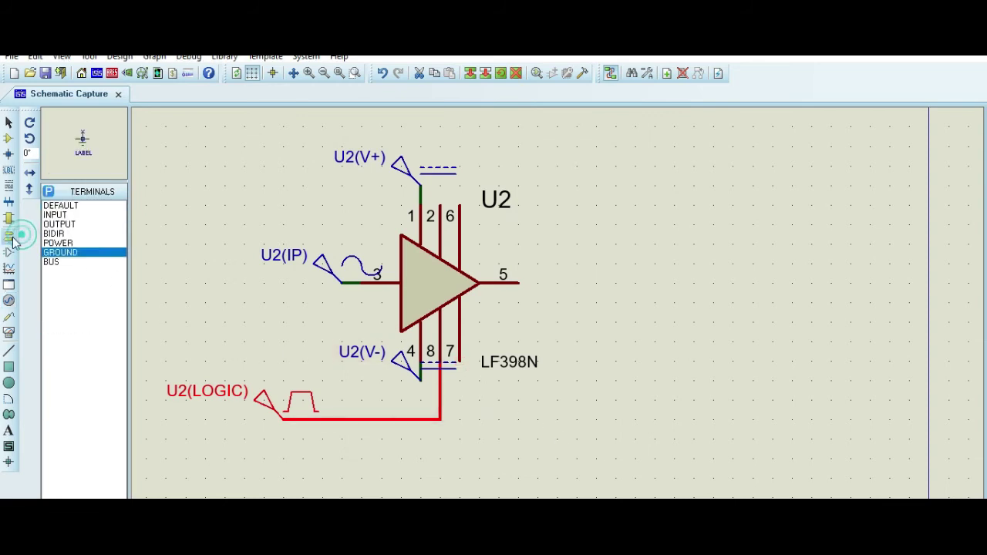
click(440, 452)
click(460, 474)
click(461, 360)
click(460, 461)
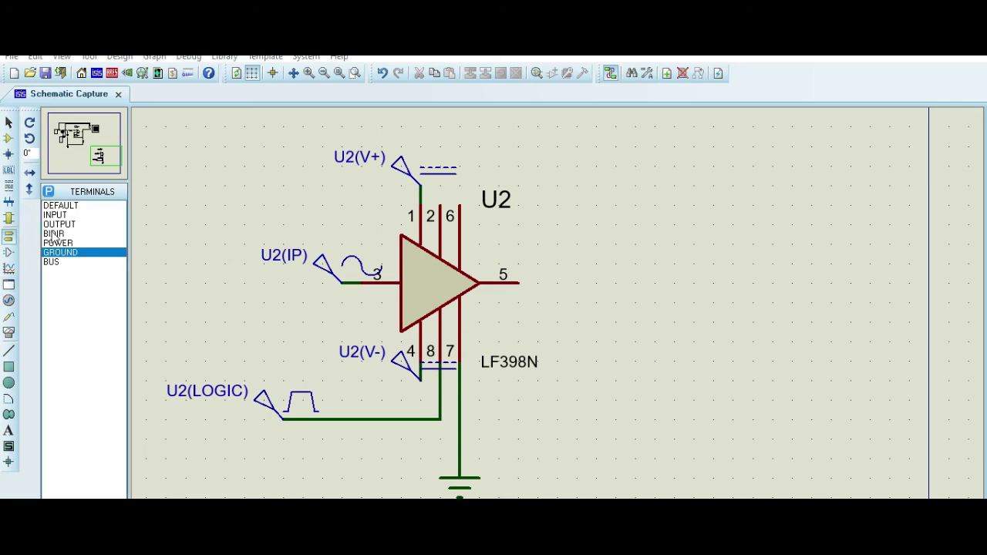
Place a CAP capacitor beside U2, rotate it clockwise and move it below the output pin.
click(48, 191)
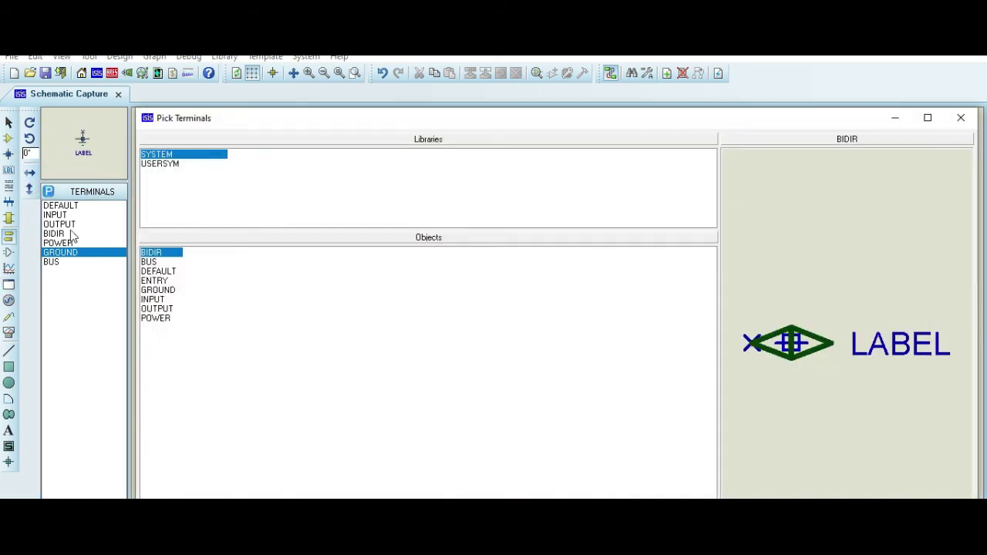
click(961, 118)
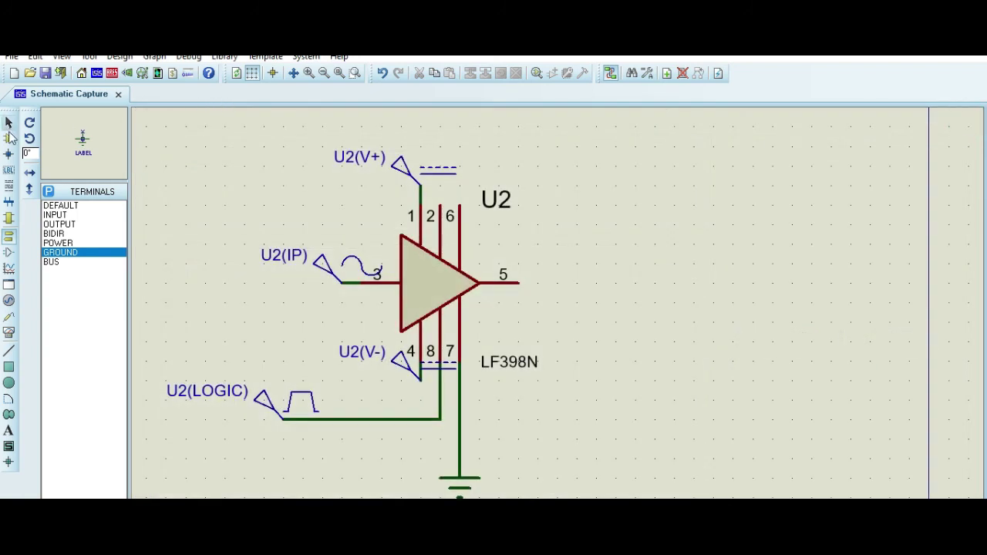
click(8, 138)
click(51, 223)
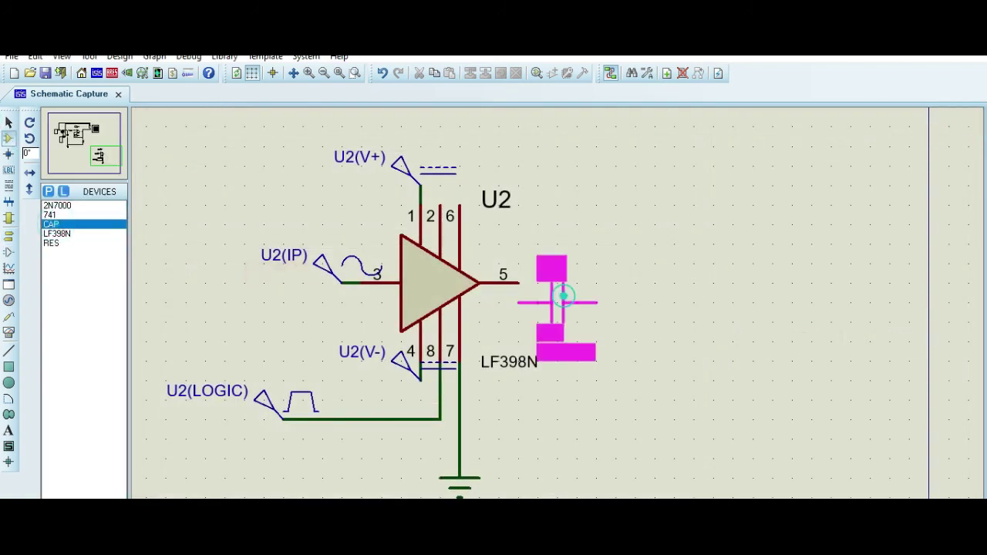
click(594, 279)
right_click(614, 284)
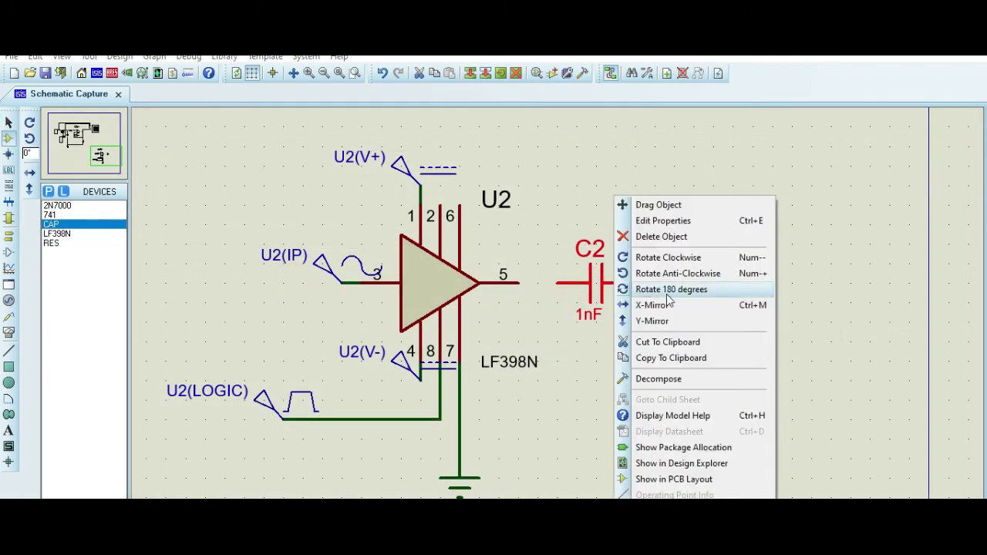
click(657, 258)
drag(605, 284, 567, 399)
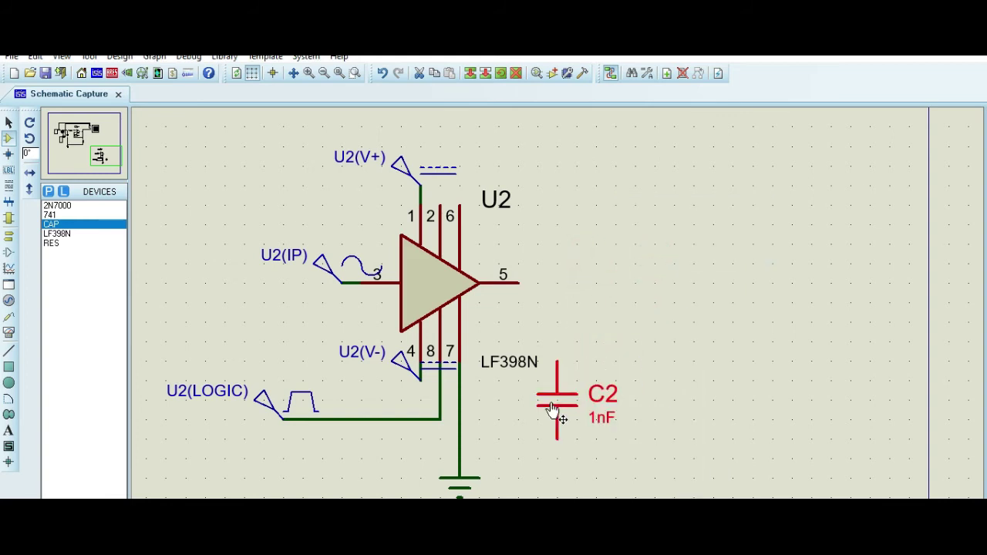
click(740, 346)
Try wiring C2's upper lead to U2's pin 6 and delete that wire.
click(559, 357)
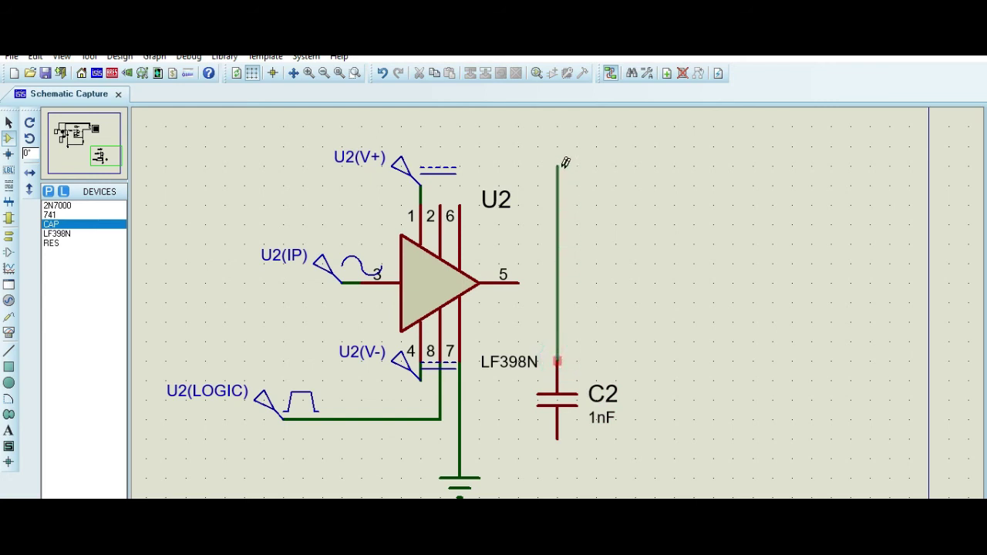
click(461, 185)
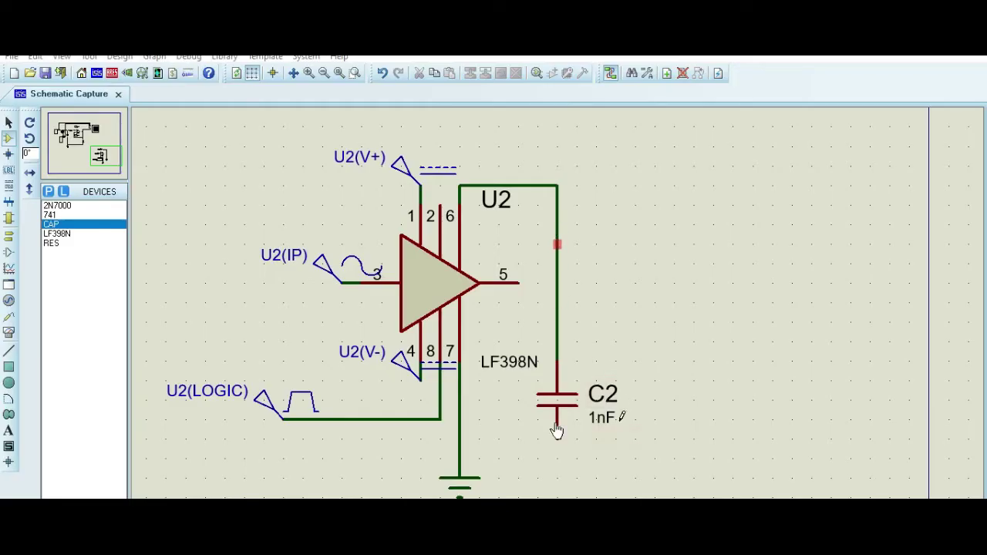
right_click(557, 275)
click(592, 314)
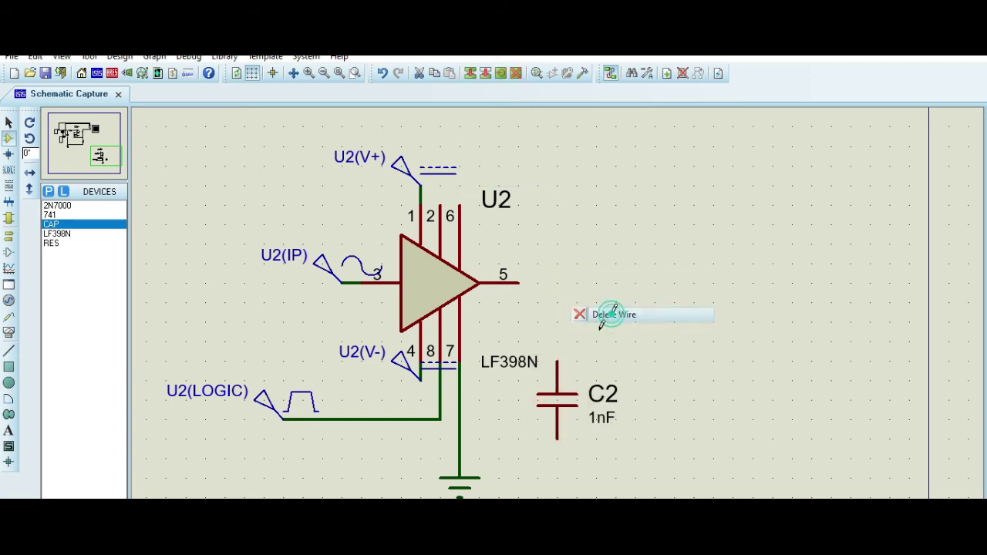
Move C2 above U2, rotate it back to horizontal and wire its near lead to U2's pin 6.
drag(562, 409, 388, 129)
right_click(478, 139)
click(515, 215)
click(462, 200)
click(423, 127)
Place a ground terminal to the left of C2 and rotate it clockwise.
scroll(425, 137, down, 1)
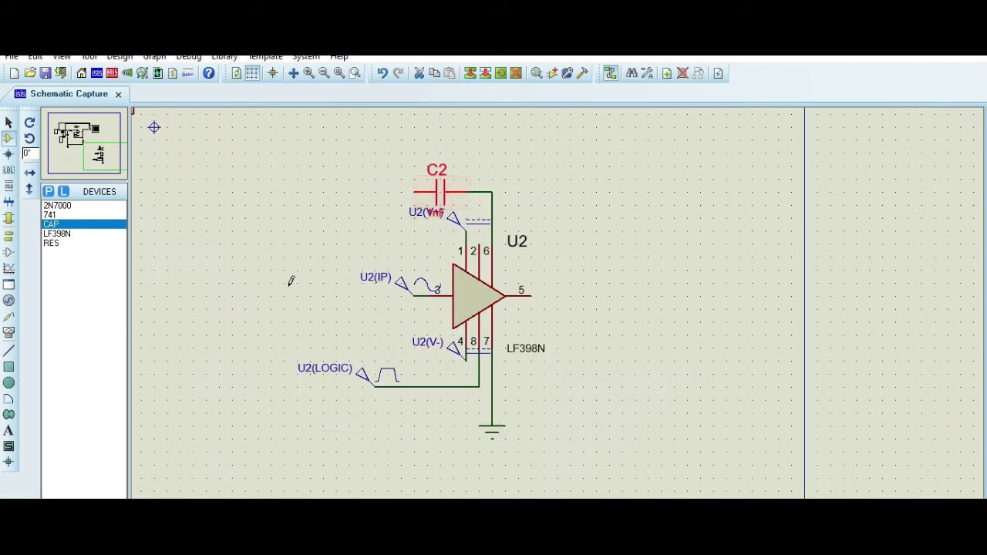
click(9, 236)
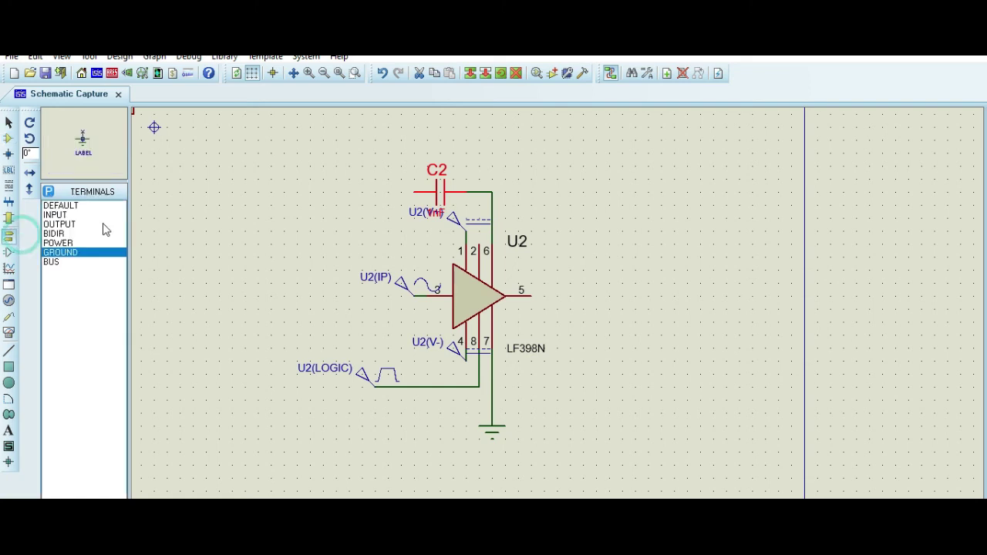
click(62, 252)
click(310, 203)
right_click(327, 198)
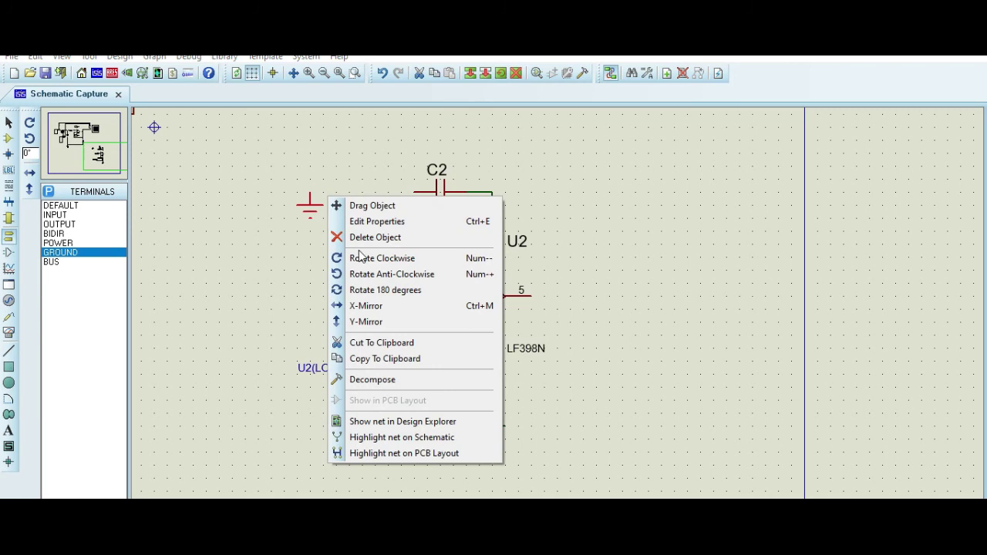
click(382, 258)
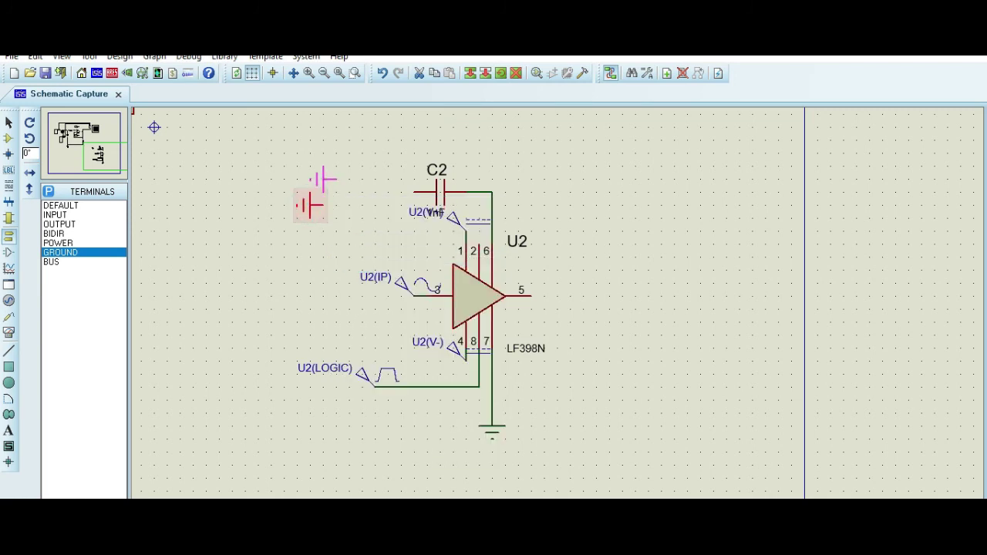
Wire the new ground terminal to C2's free lead and shift both slightly upward, in line and clear of the V+ generator.
click(318, 193)
click(414, 192)
click(337, 192)
click(440, 193)
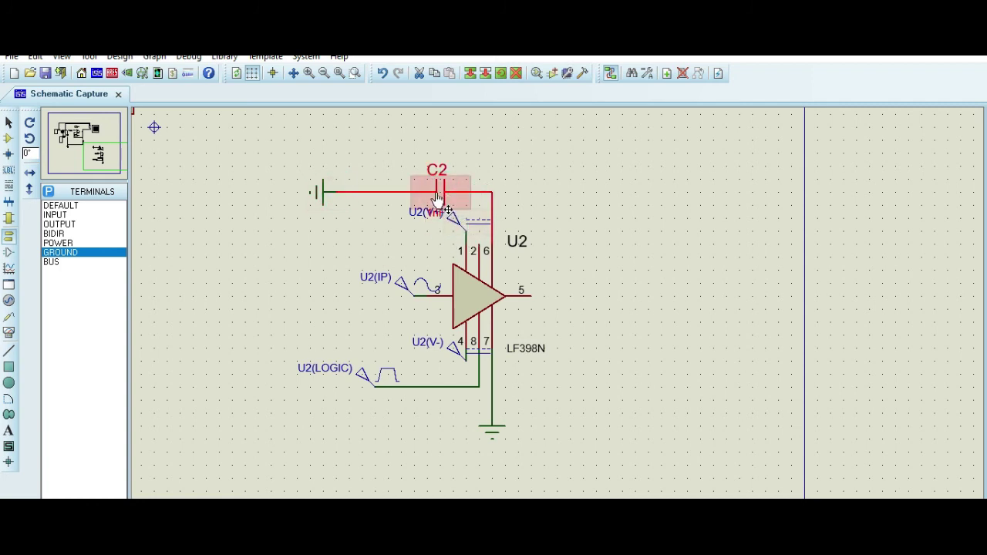
drag(437, 192, 436, 179)
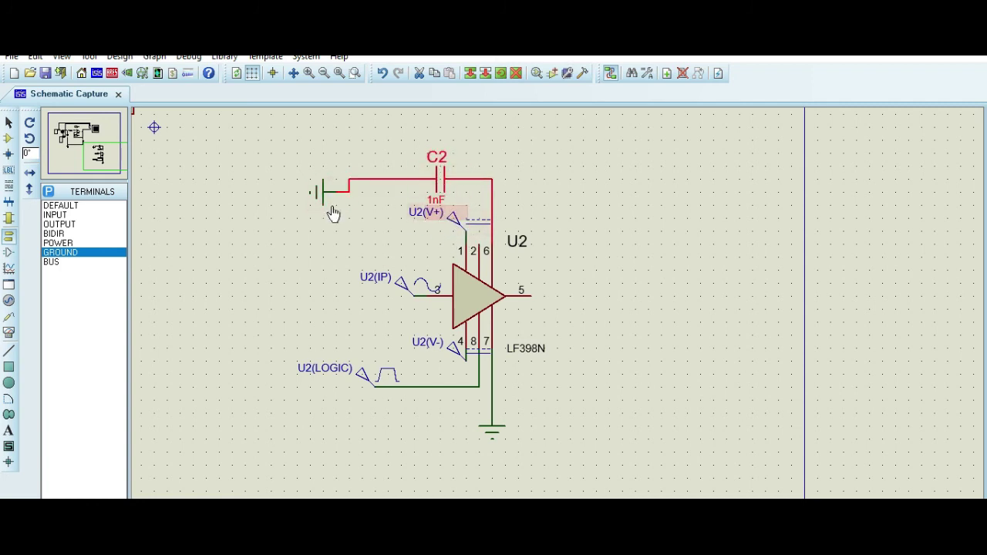
drag(322, 199, 322, 188)
Set C2's capacitance to 0.01uF.
double_click(436, 185)
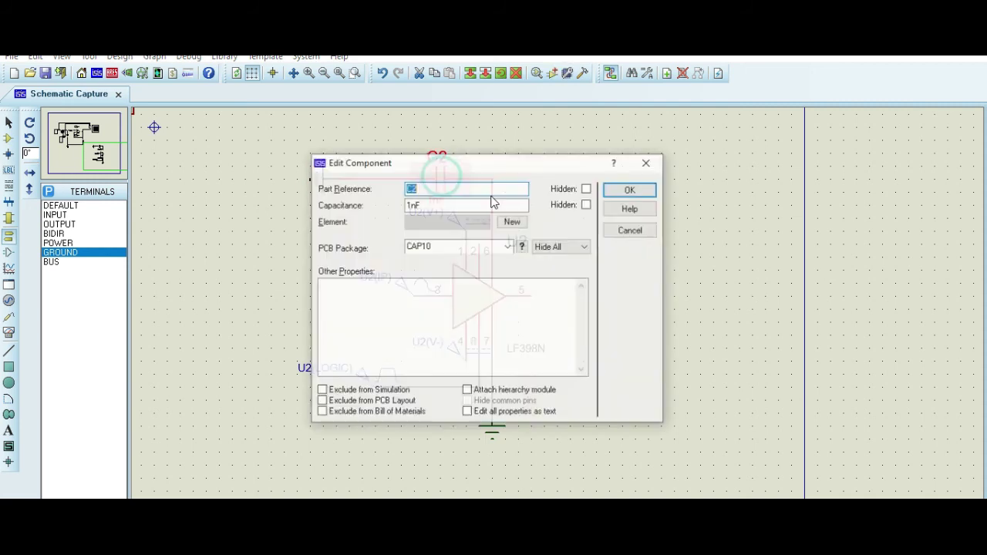
double_click(409, 205)
click(421, 207)
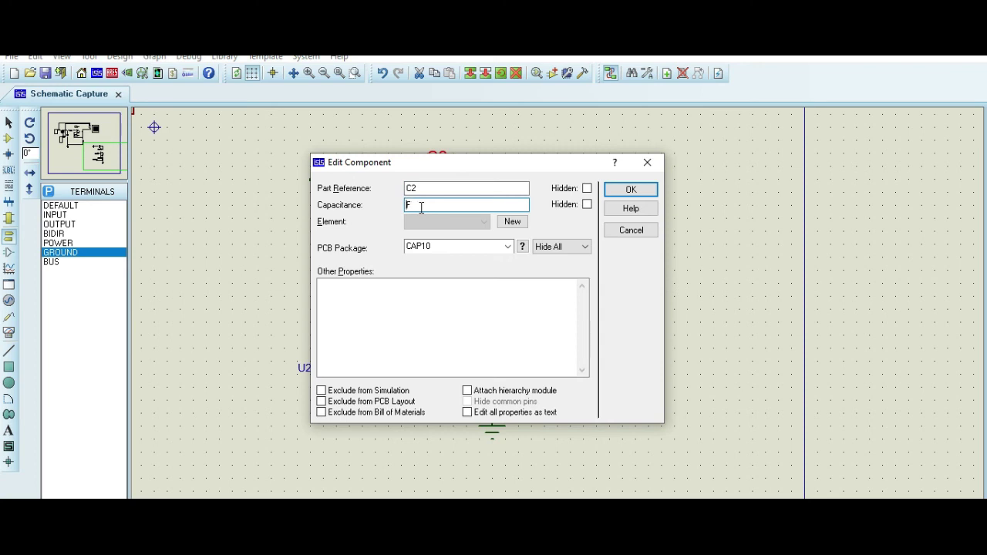
text(0.01u)
click(630, 189)
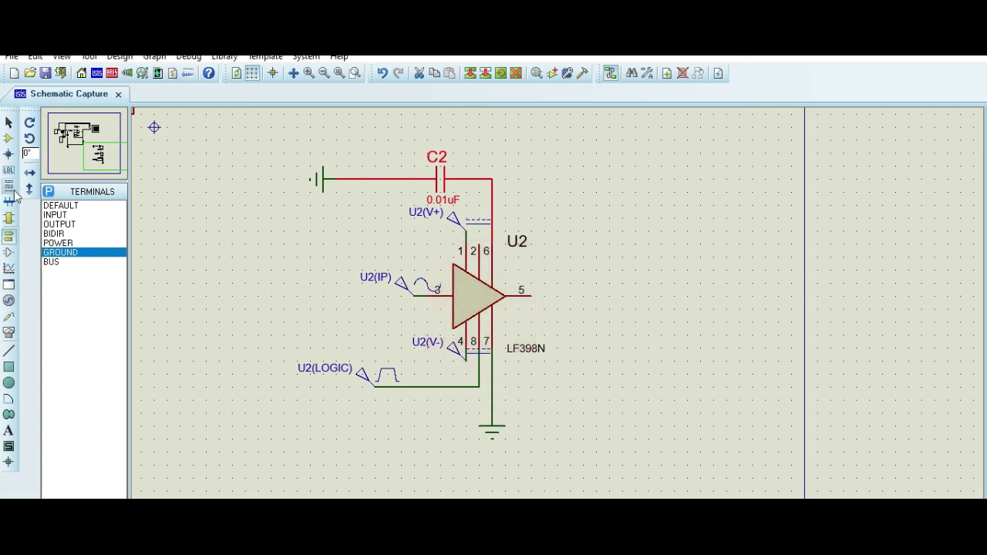
Place an oscilloscope to the right of the LF398N circuit and wire channel A to U2's input pin 3.
click(8, 332)
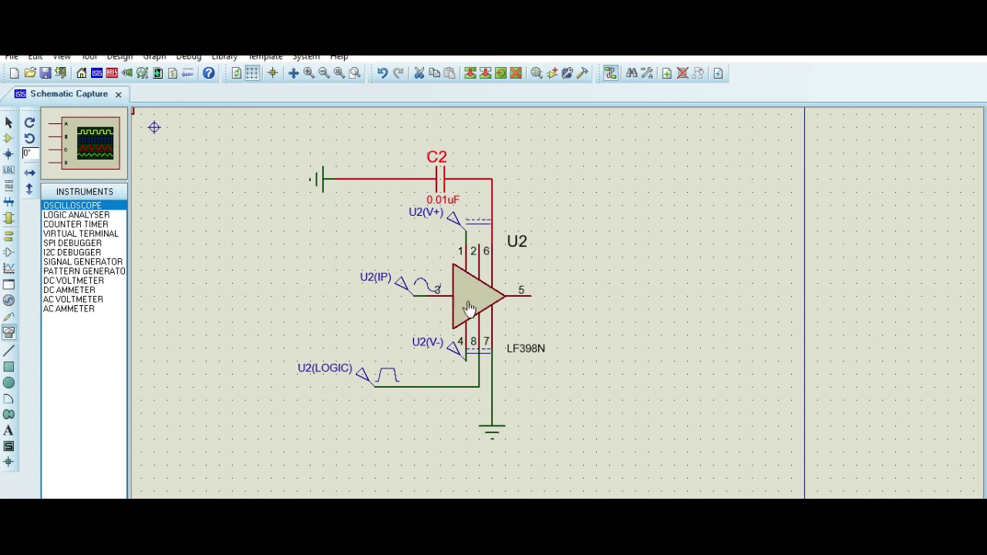
click(777, 324)
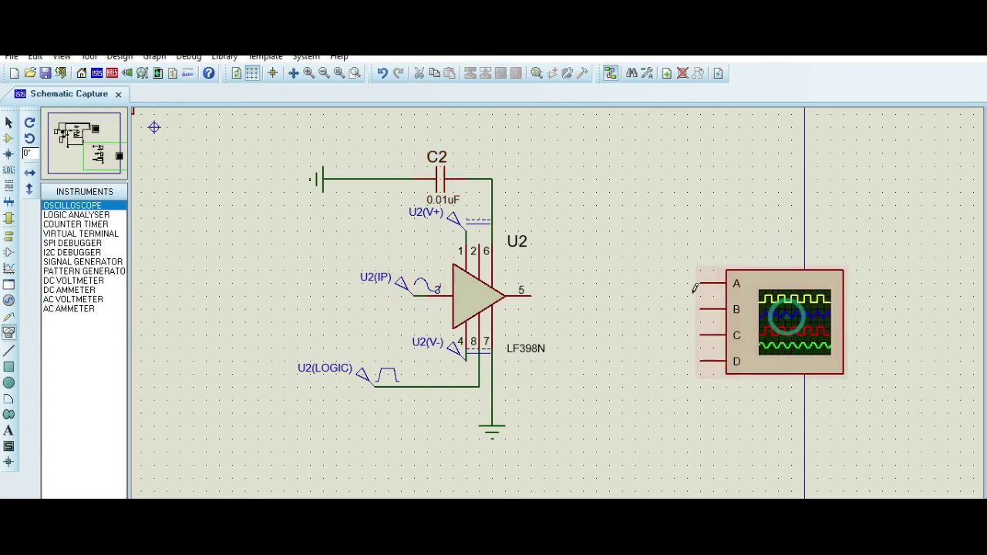
click(699, 284)
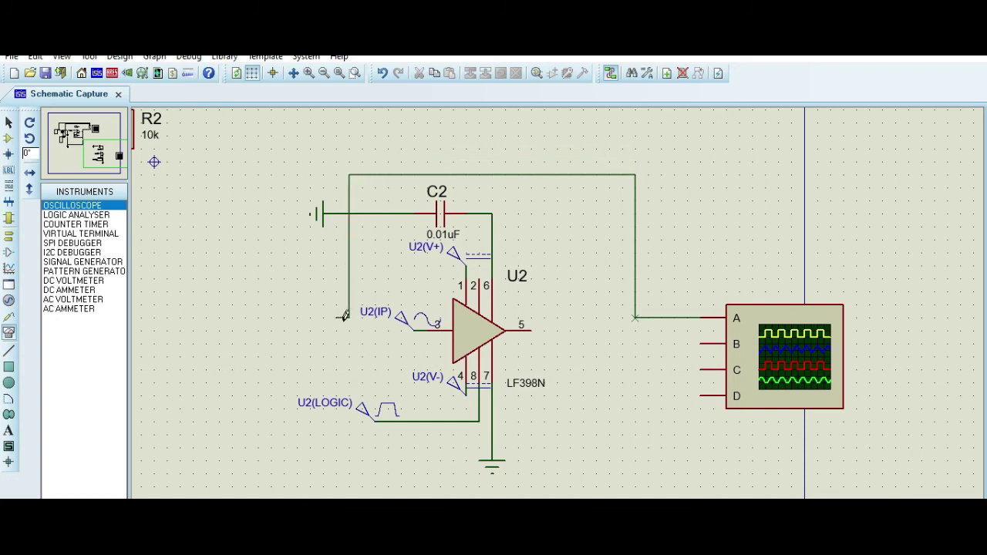
click(414, 326)
Wire oscilloscope channel B to U2's logic pulse line and channel C to U2's output pin 5.
click(701, 342)
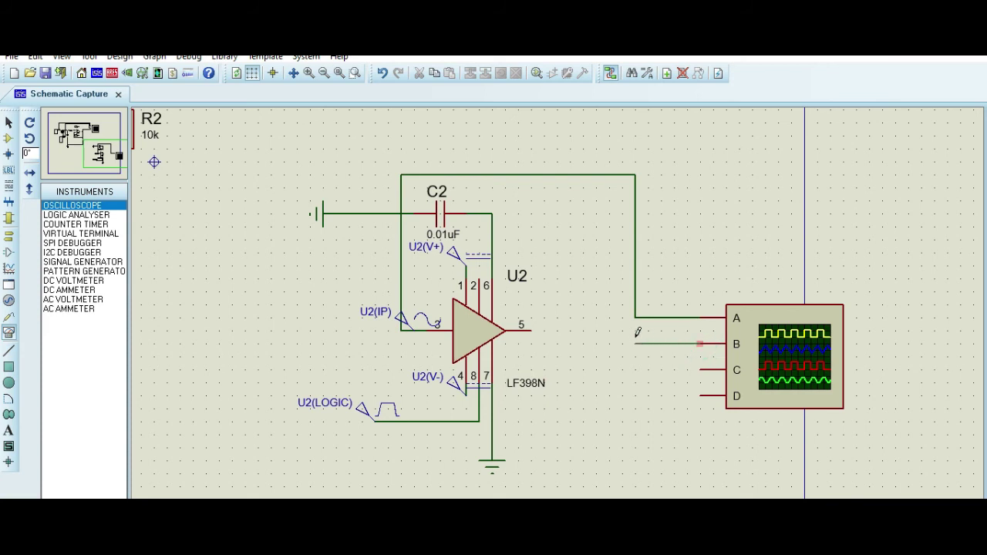
click(633, 422)
click(479, 422)
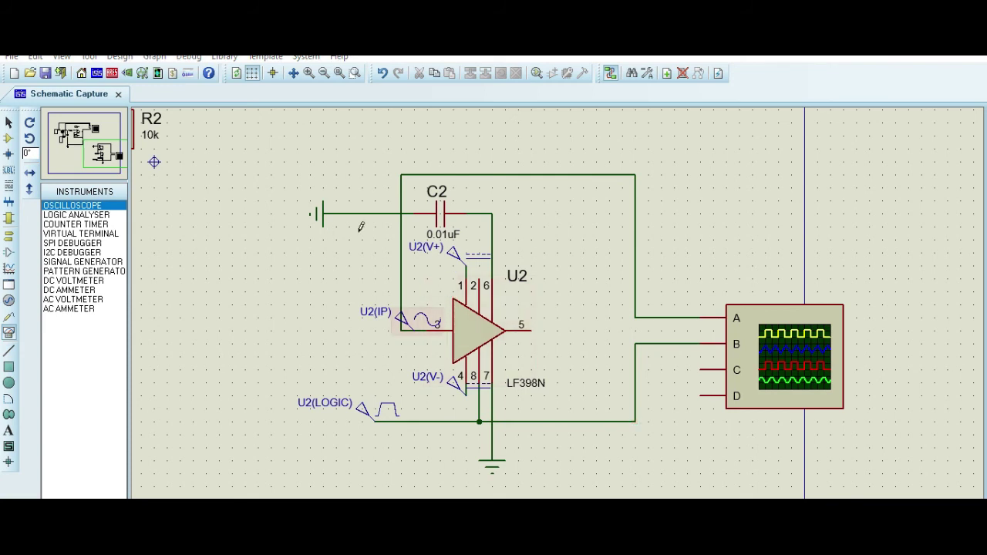
click(701, 368)
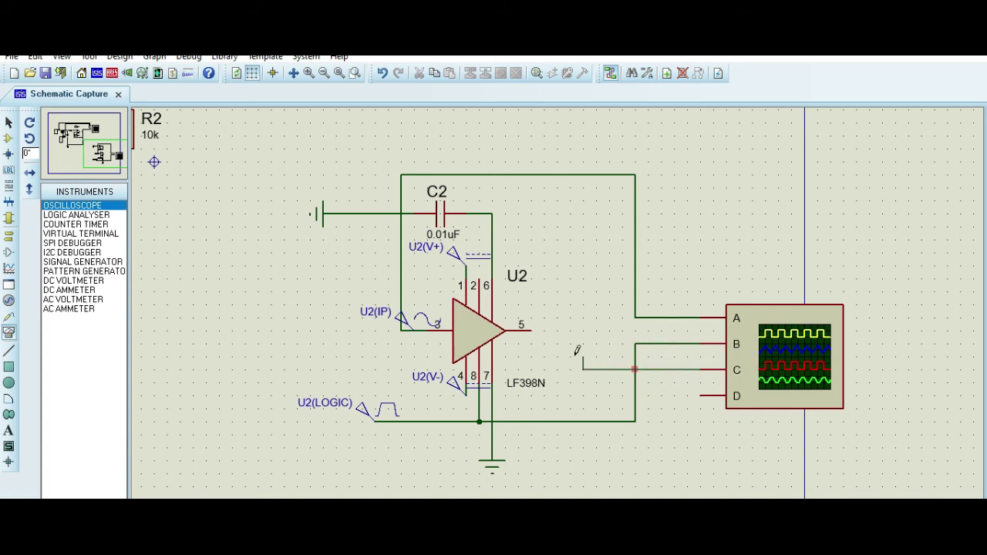
click(530, 329)
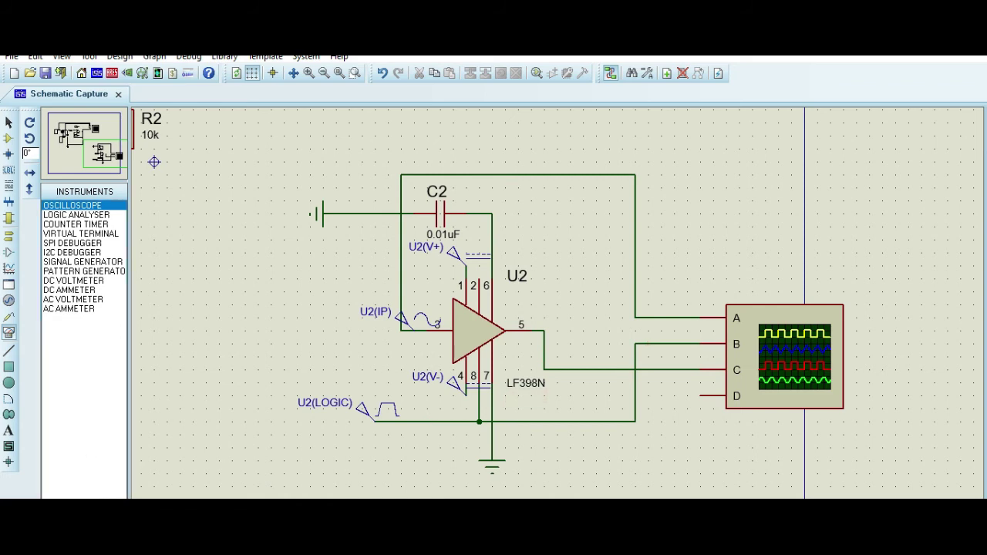
Run the simulation and set the LF398N circuit's oscilloscope time base to 50 ms per division.
key(F12)
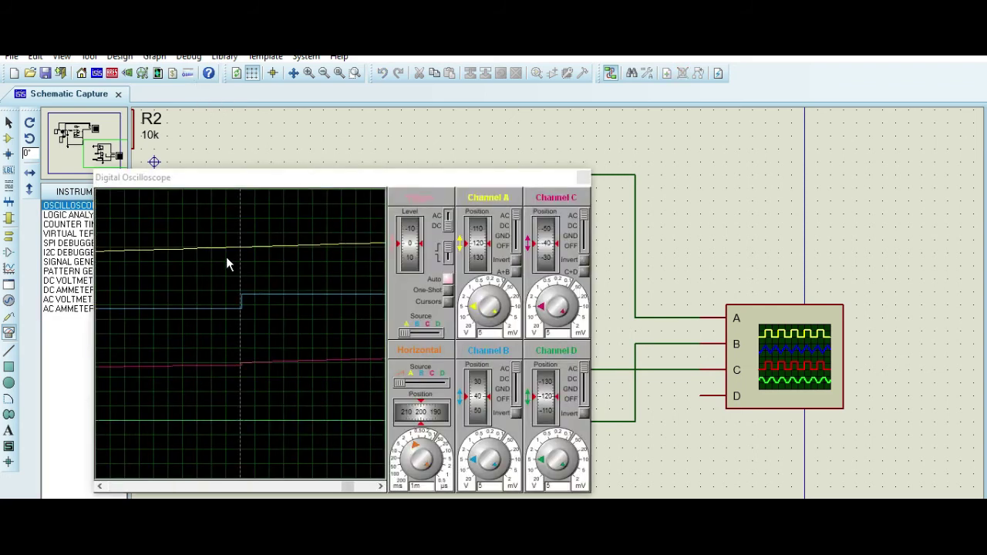
scroll(225, 263, down, 3)
scroll(254, 353, down, 1)
scroll(274, 379, up, 2)
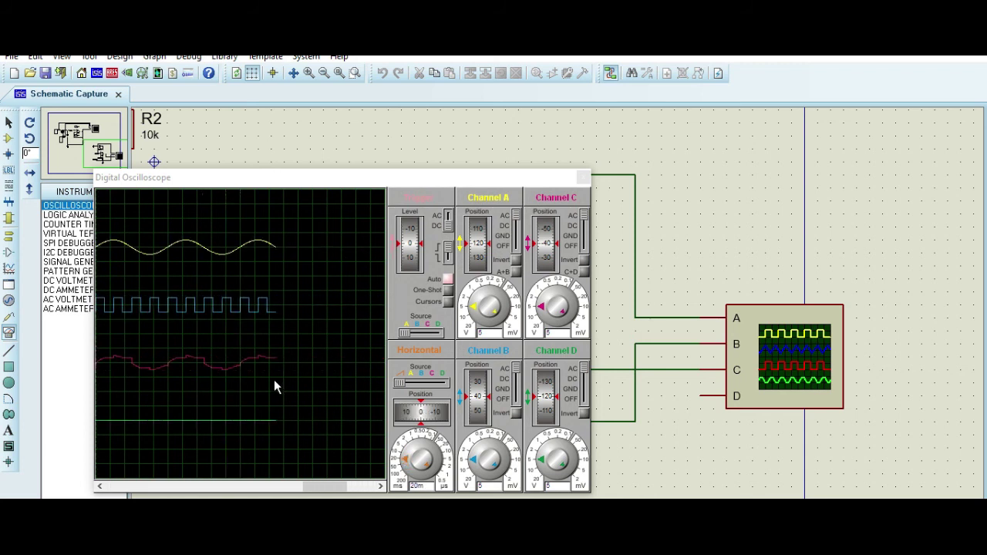
click(189, 56)
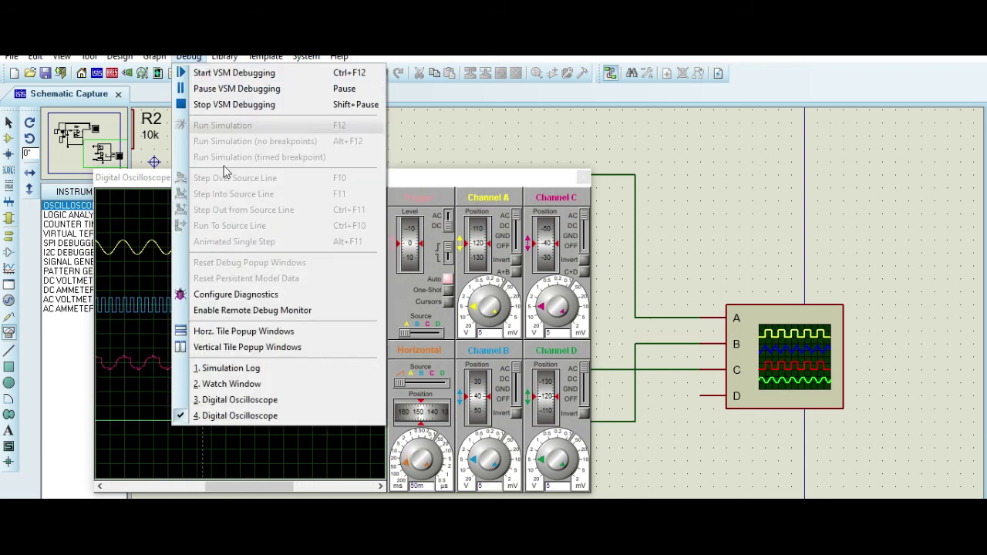
click(233, 417)
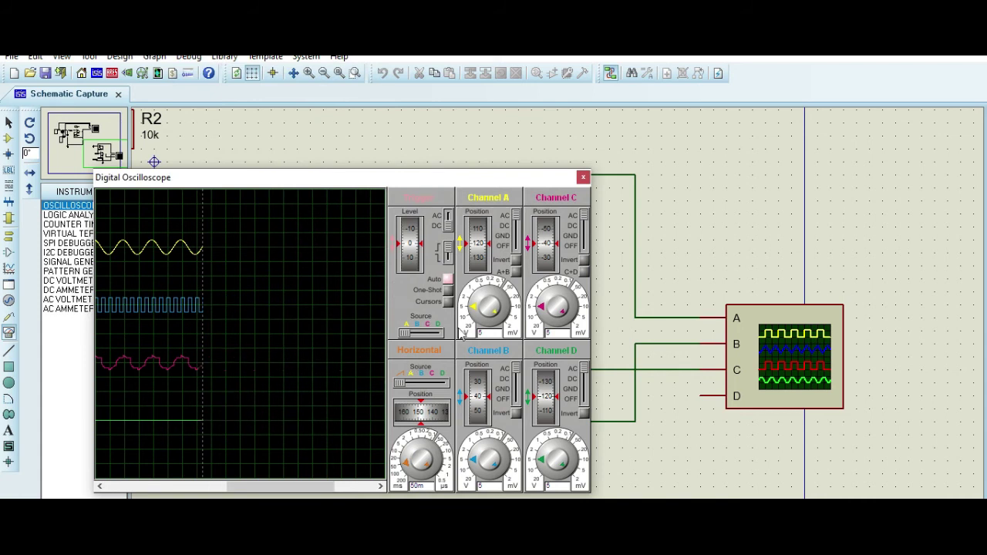
Set oscilloscope channels A, B and C to 2 V per division and close the oscilloscope window.
scroll(472, 297, up, 1)
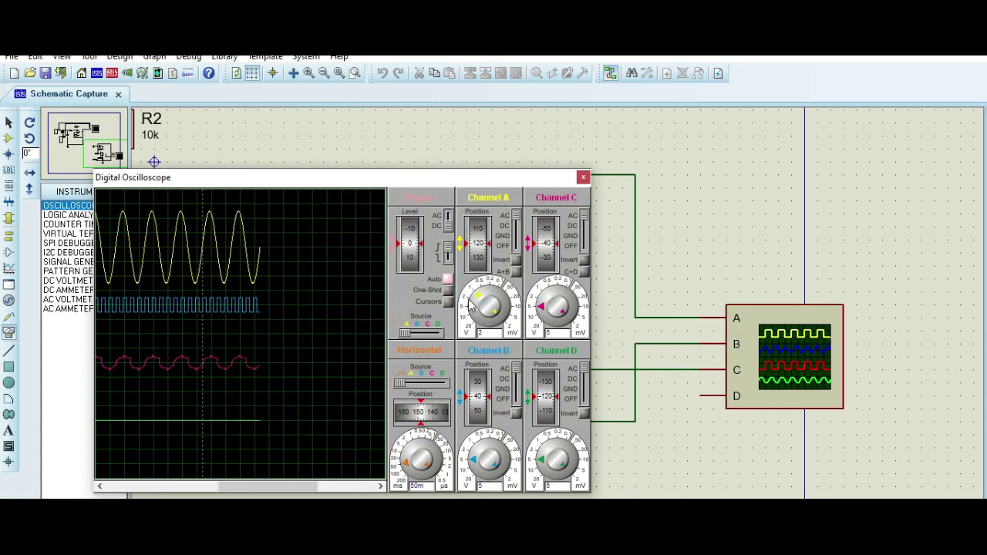
scroll(543, 321, up, 1)
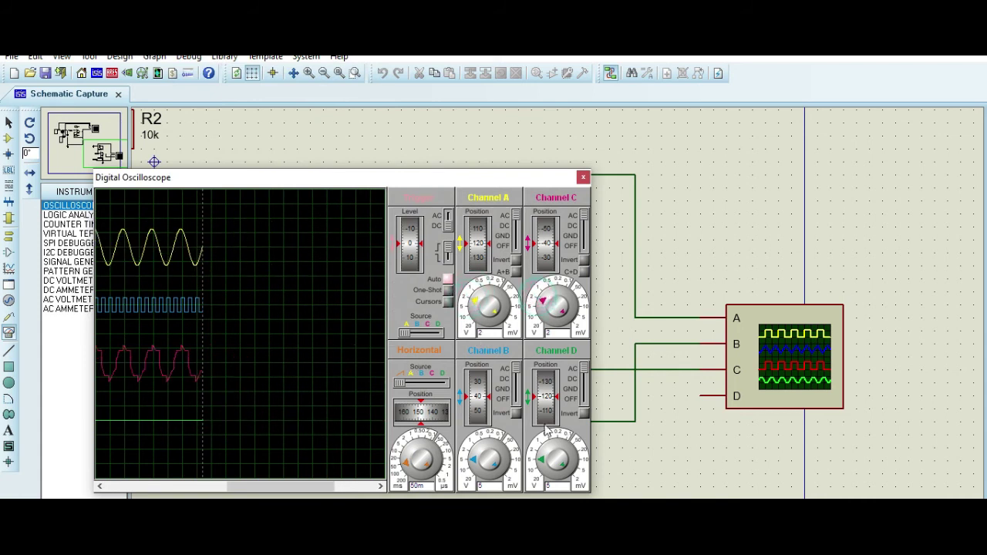
click(467, 455)
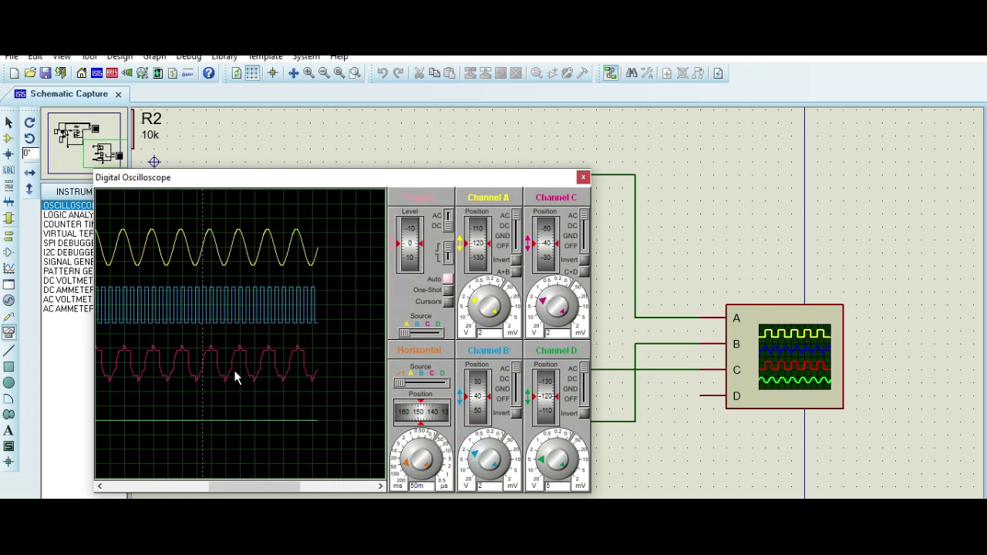
click(583, 177)
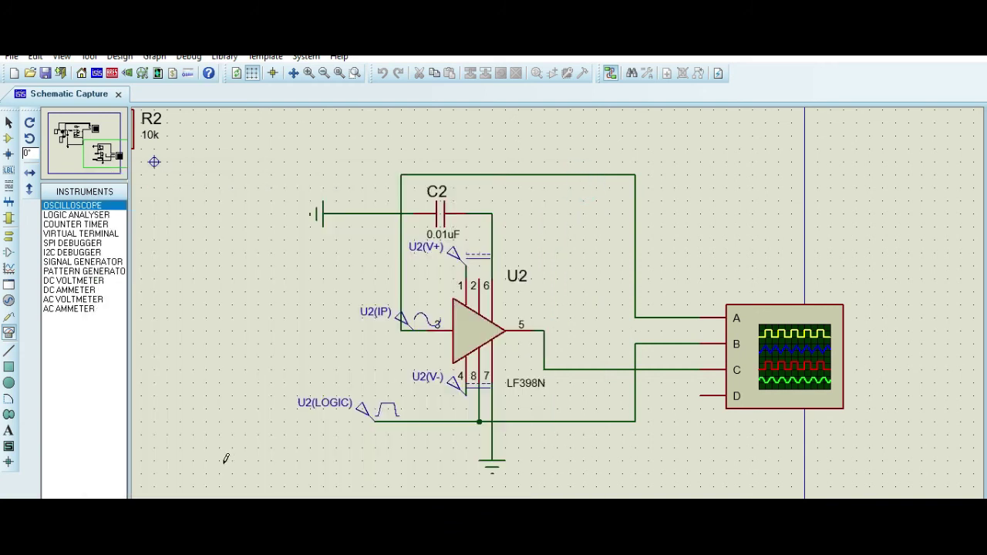
Set the frequency of the U2(LOGIC) pulse generator to 200 Hz.
double_click(411, 323)
click(602, 449)
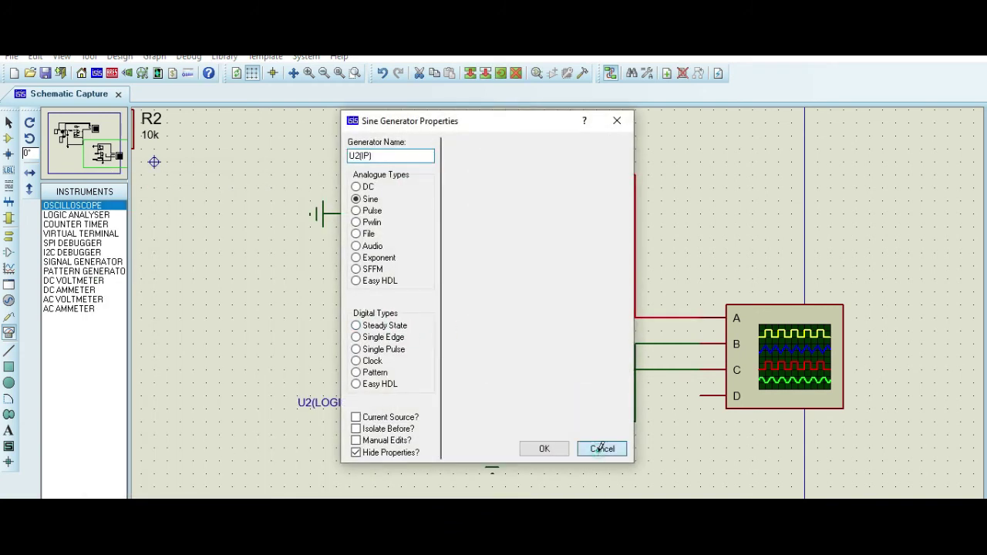
double_click(371, 416)
click(592, 311)
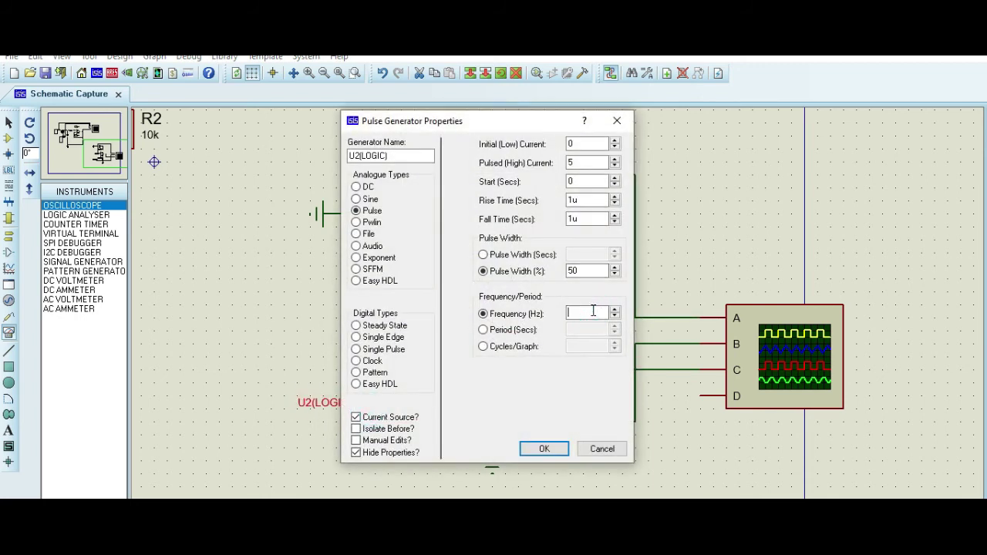
click(544, 449)
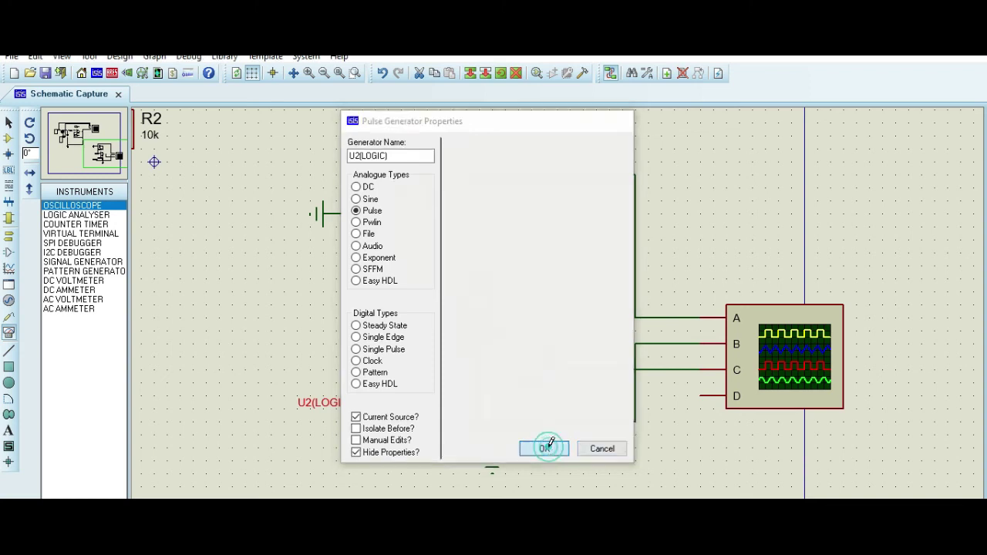
Rerun the simulation, view the LF398N oscilloscope with a 50 ms time base and channel B at 5 V per division, and close it.
key(F12)
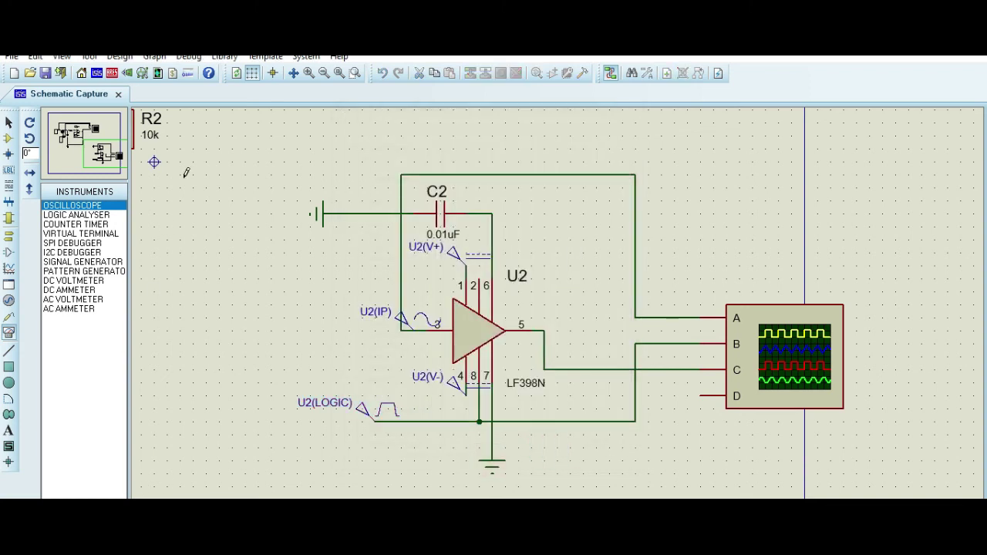
click(190, 57)
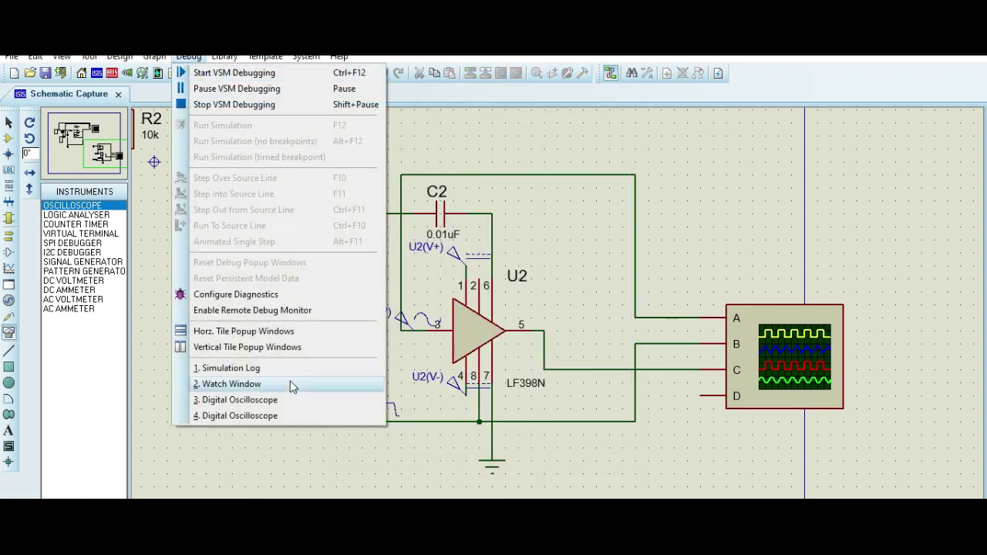
click(253, 413)
scroll(268, 383, down, 1)
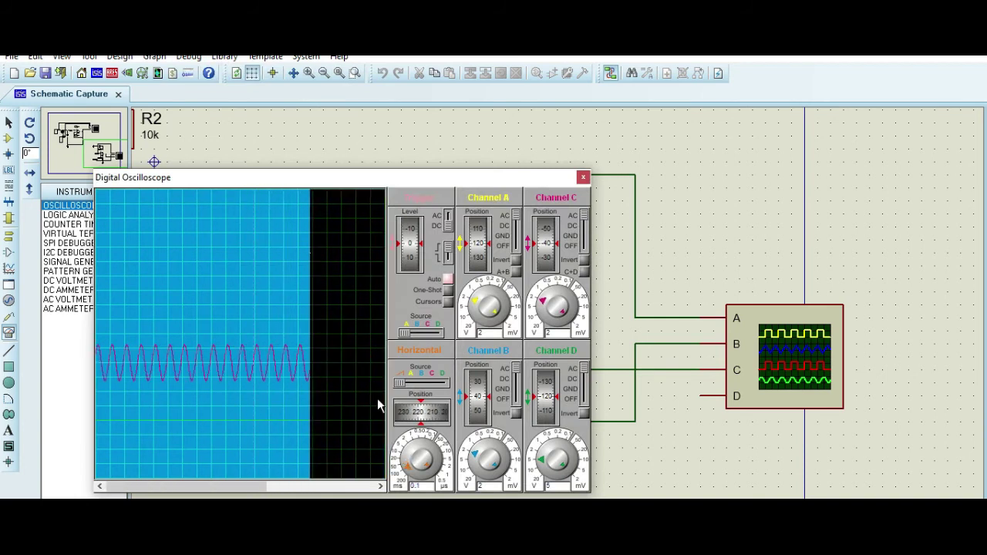
scroll(269, 379, down, 1)
scroll(267, 376, up, 2)
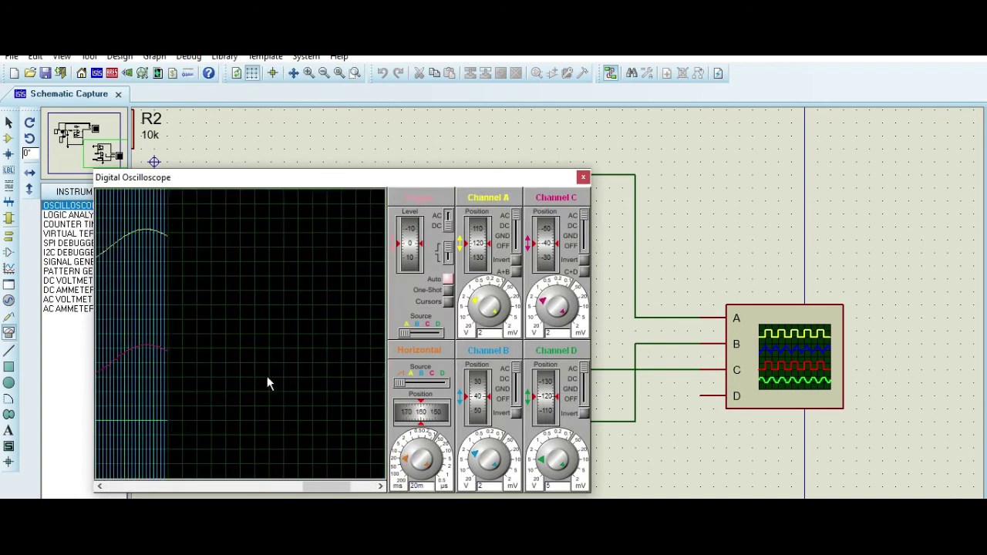
scroll(482, 461, down, 1)
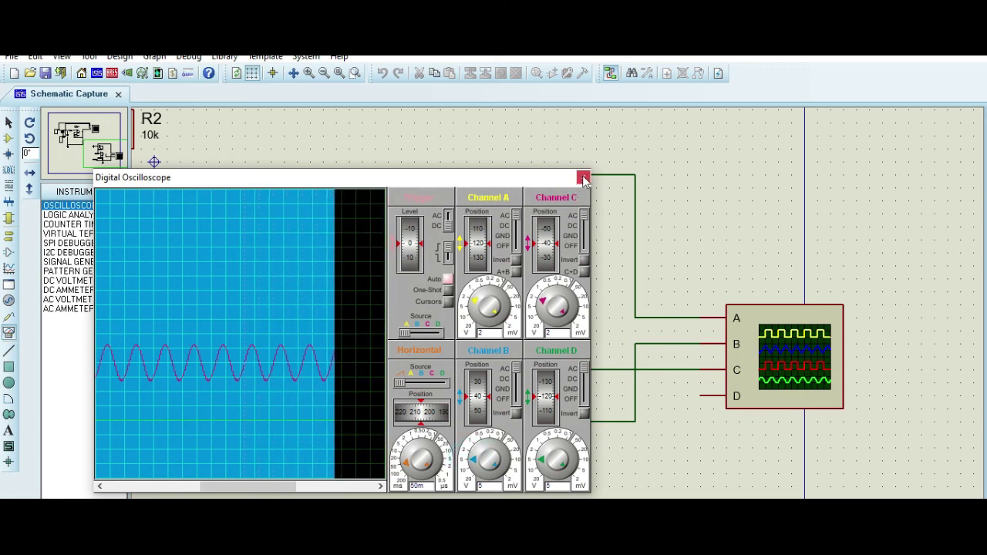
click(583, 177)
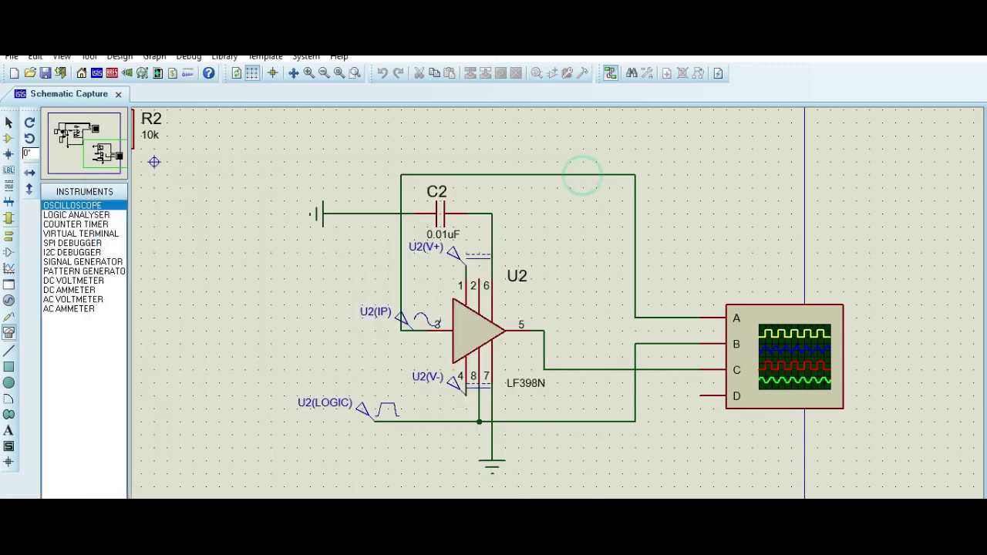
Review and accept the U2(LOGIC) pulse generator's properties, and rerun the simulation with the LF398N circuit's oscilloscope displayed.
double_click(378, 409)
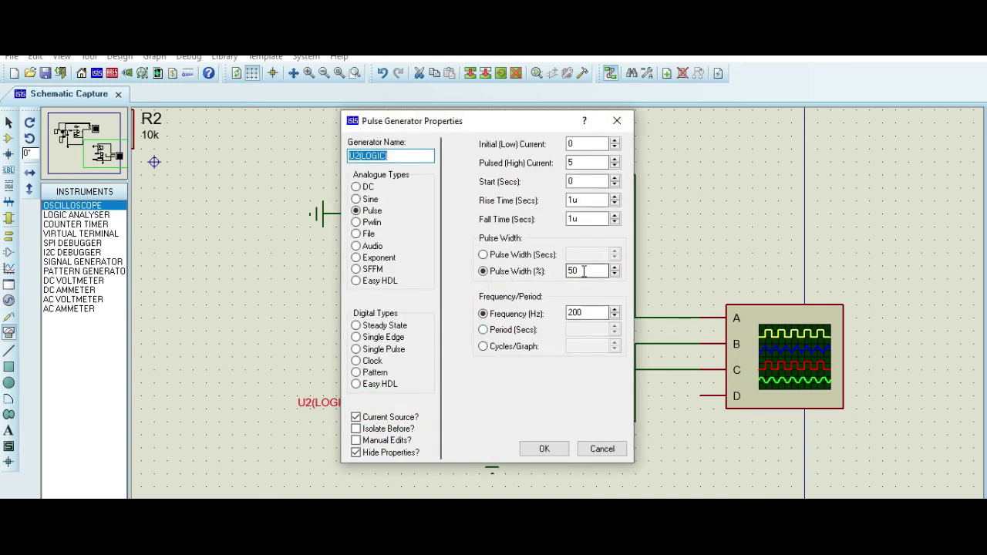
click(545, 448)
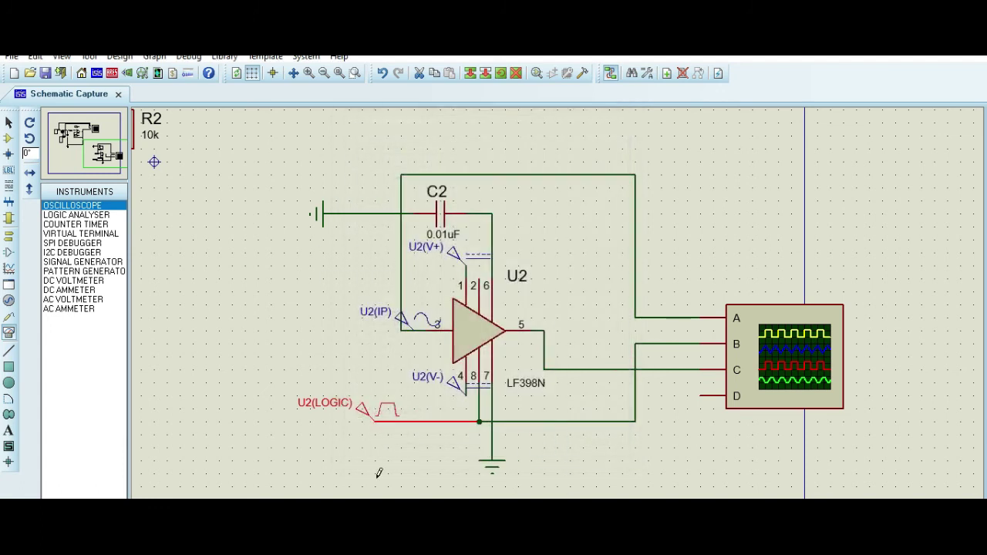
click(190, 58)
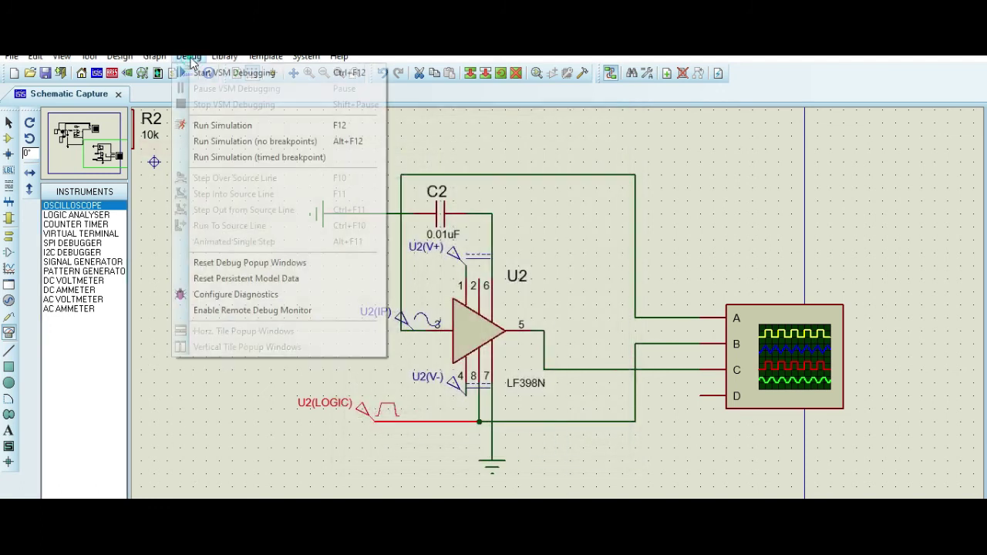
click(236, 491)
click(15, 514)
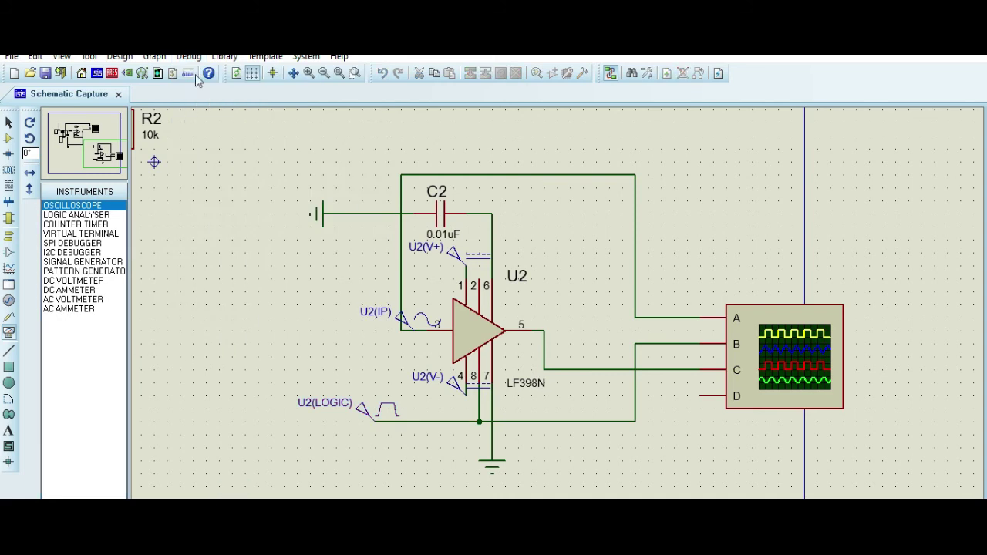
click(189, 57)
click(247, 412)
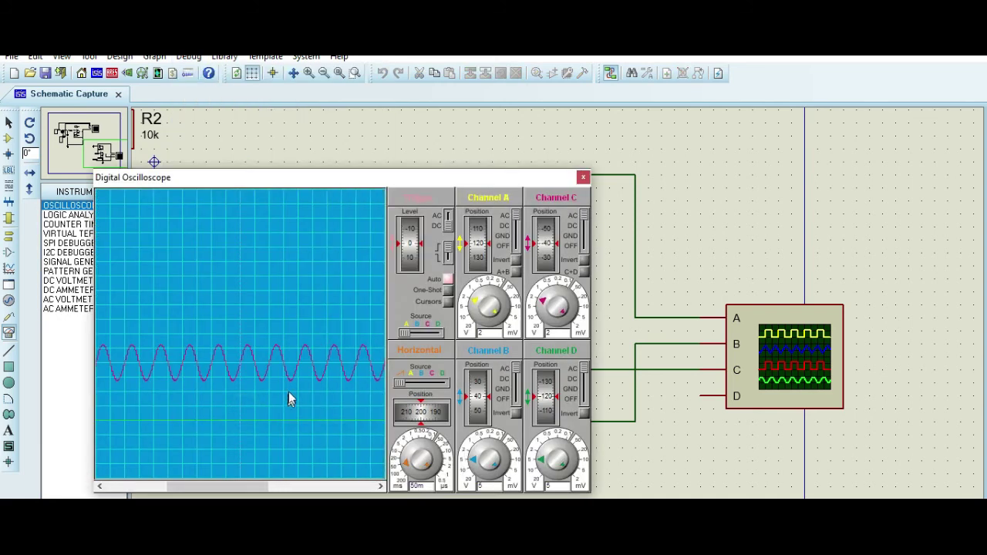
Set the oscilloscope's time base to 20 ms and channel B to 2 V per division.
click(489, 442)
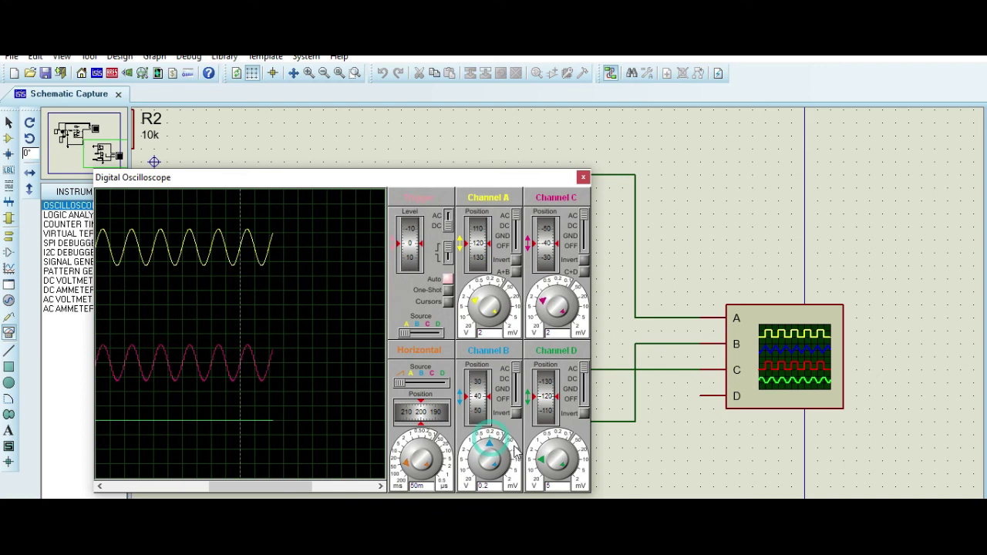
click(475, 446)
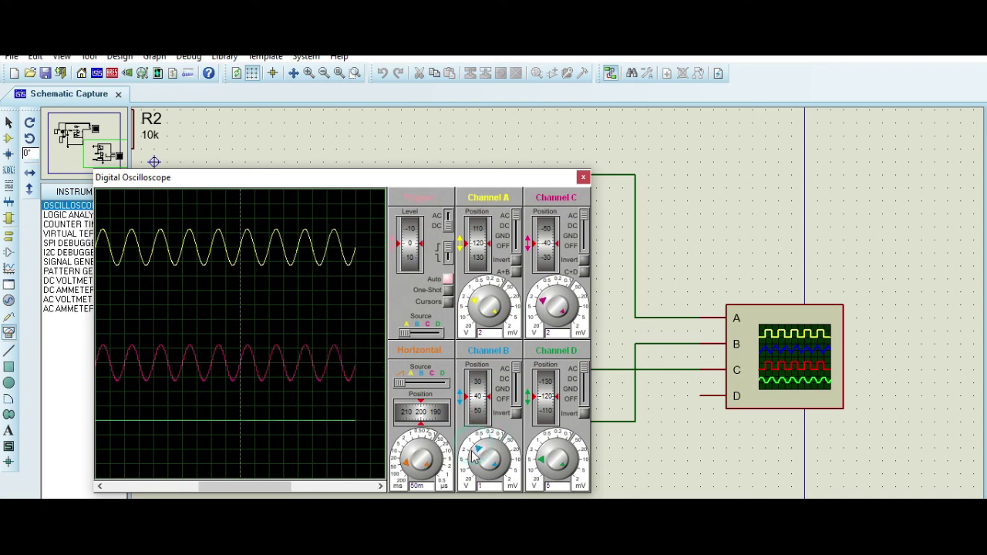
click(473, 452)
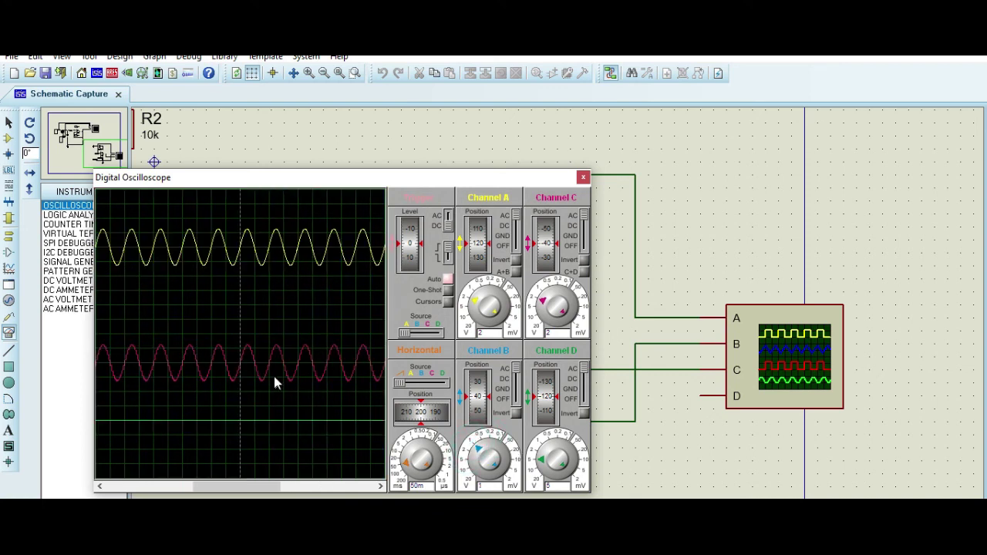
scroll(274, 377, up, 2)
scroll(273, 376, down, 1)
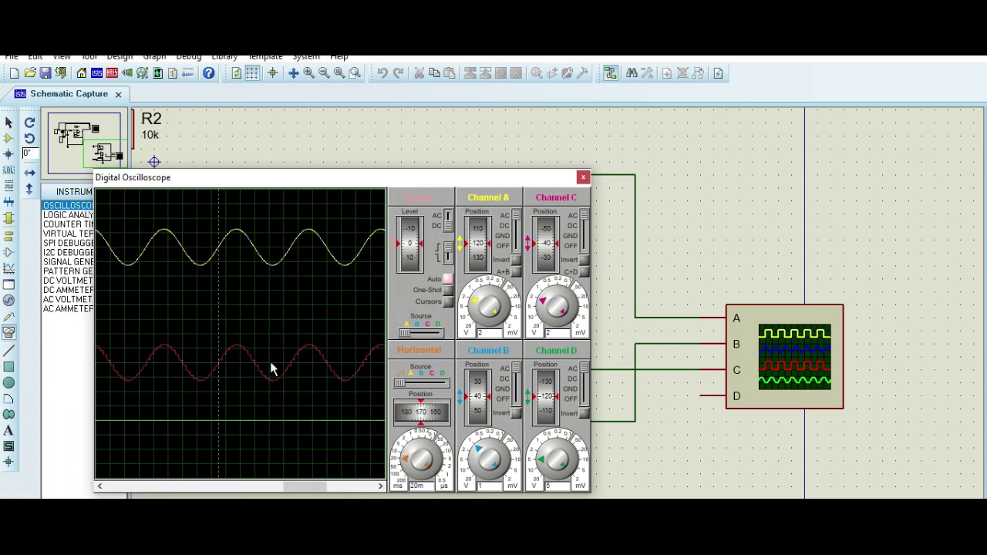
click(474, 462)
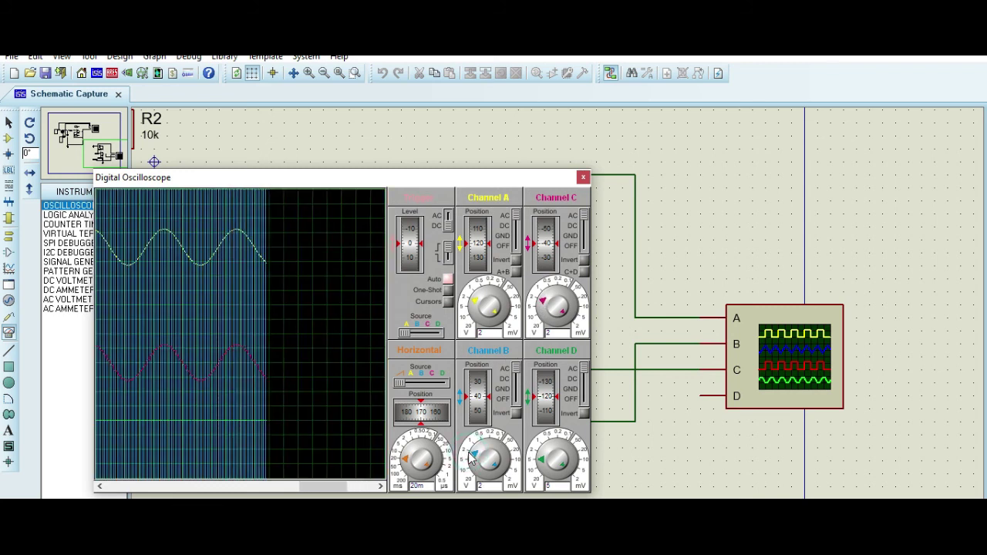
Set the oscilloscope's time base to 10 ms and channel B to 10 V per division, and close its window.
scroll(311, 393, down, 3)
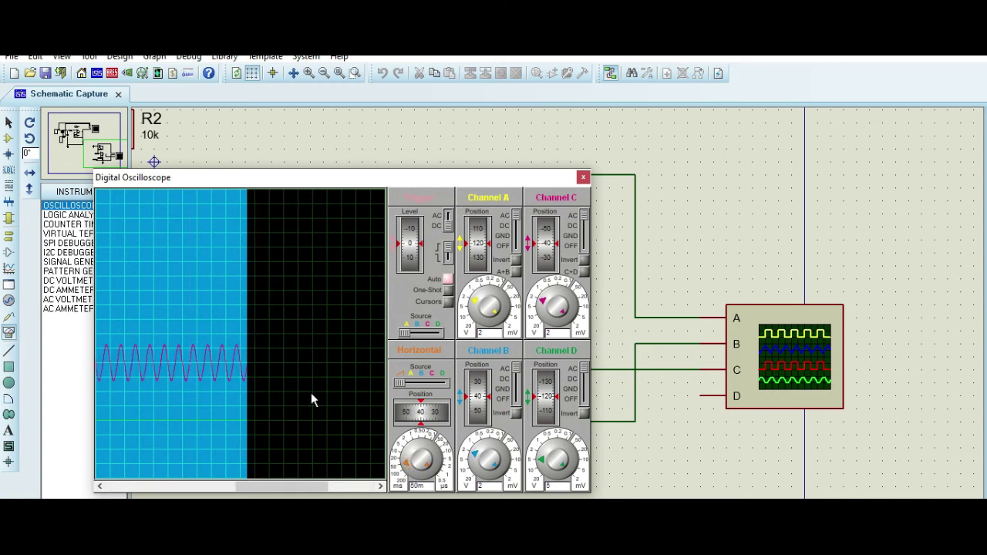
scroll(310, 393, up, 5)
click(411, 429)
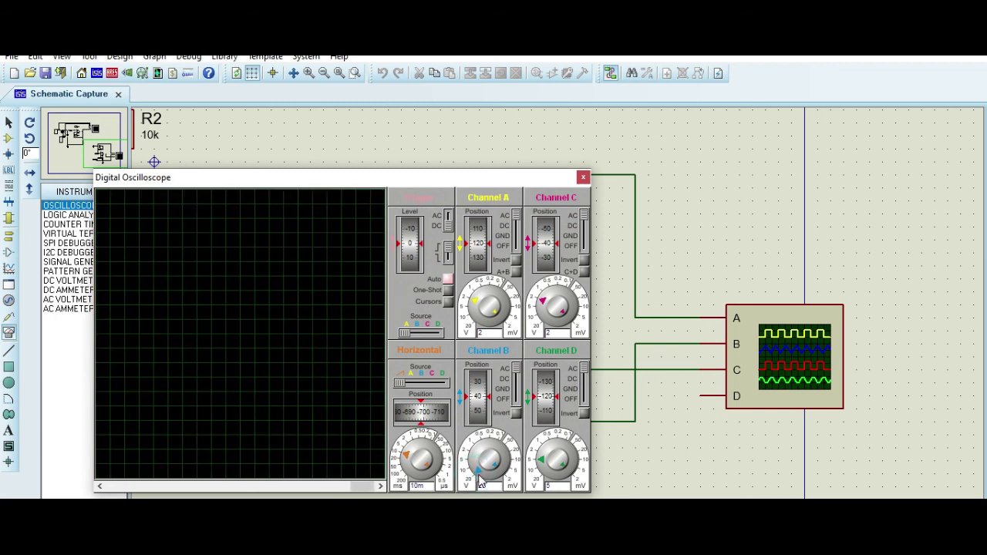
click(474, 477)
click(477, 482)
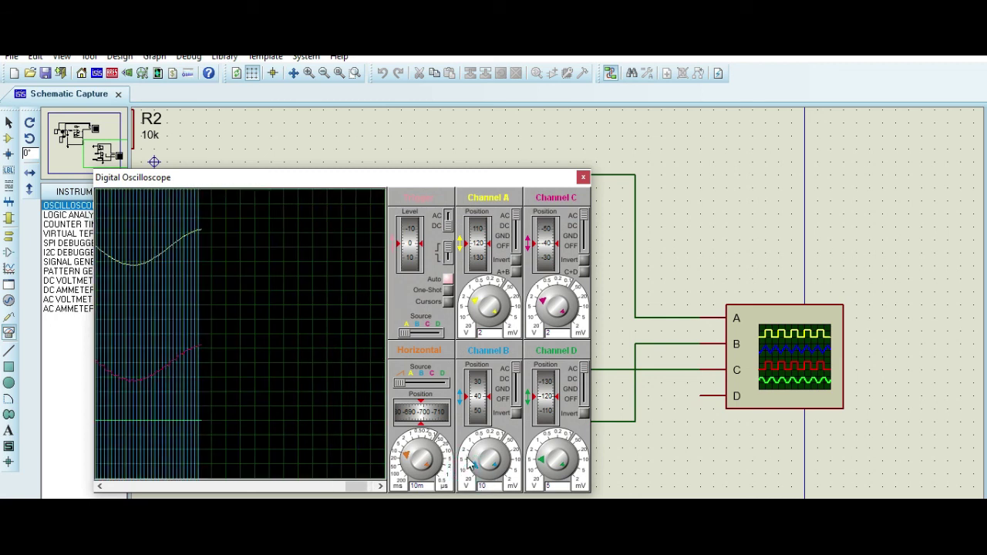
click(583, 178)
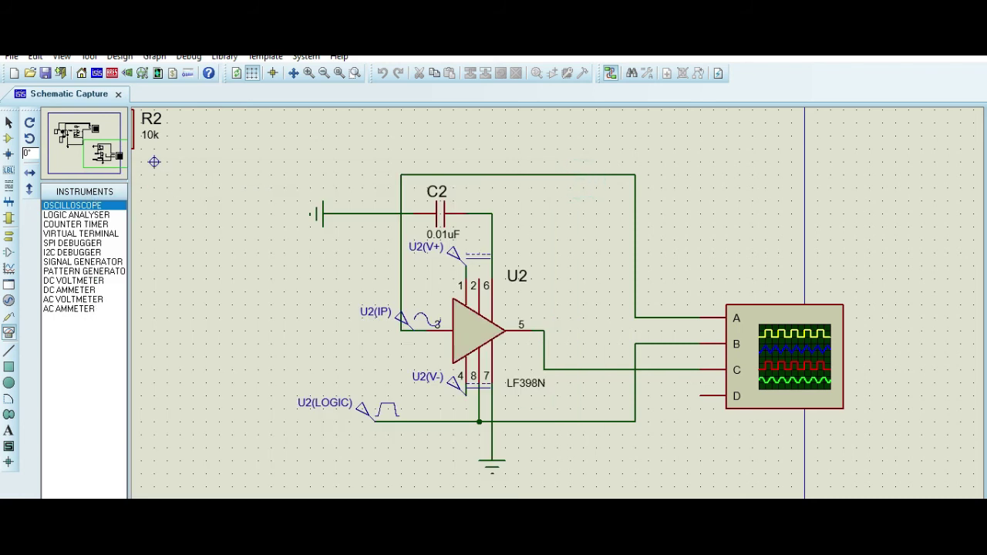
Show the whole schematic, reopen the LF398N oscilloscope, and set channel B to 2 V and the time base to 2 ms per division.
key(F8)
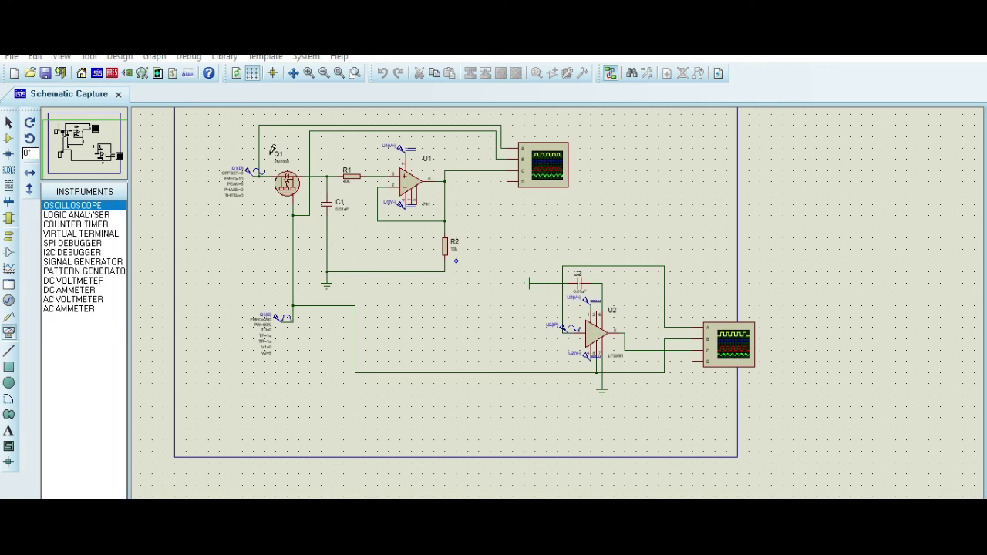
click(189, 57)
click(283, 415)
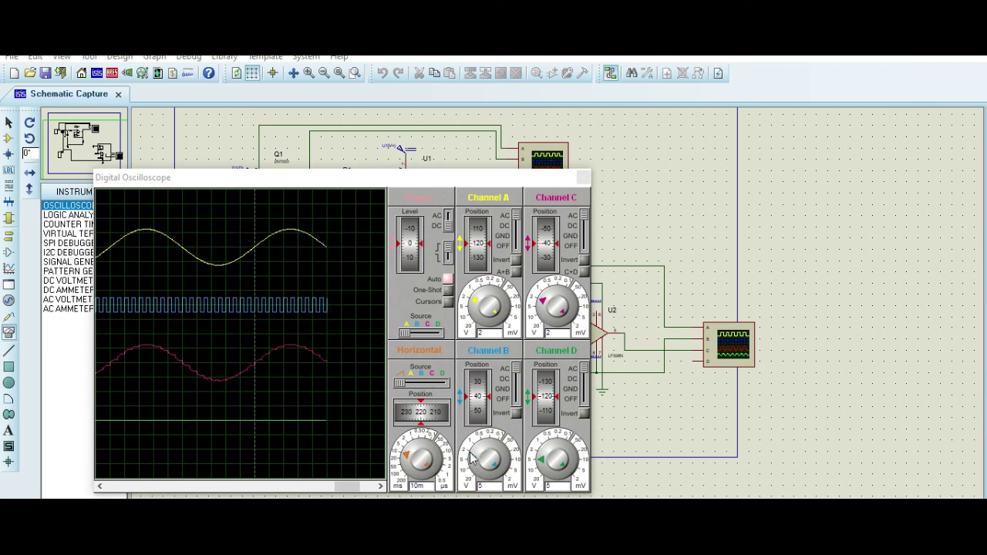
drag(473, 459, 468, 446)
scroll(204, 307, up, 2)
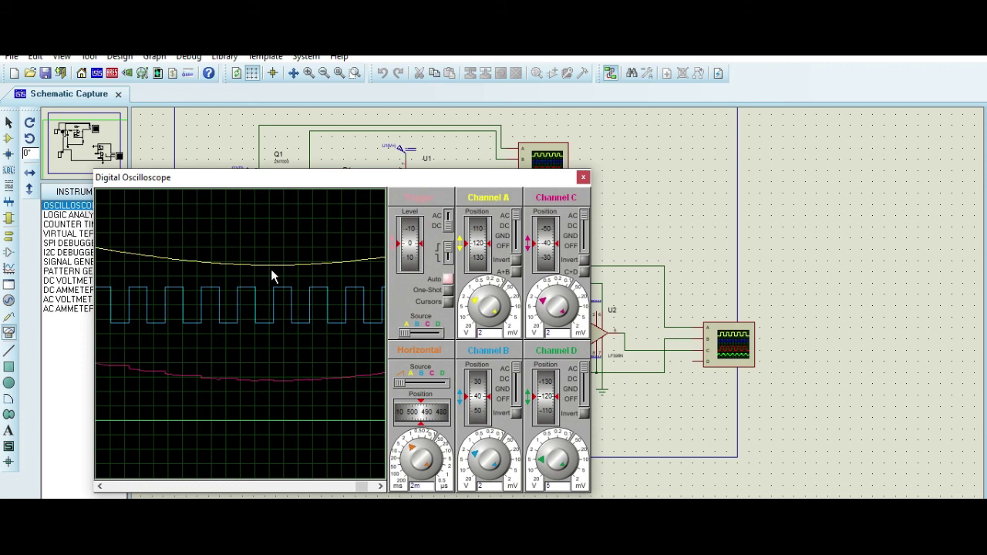
click(425, 443)
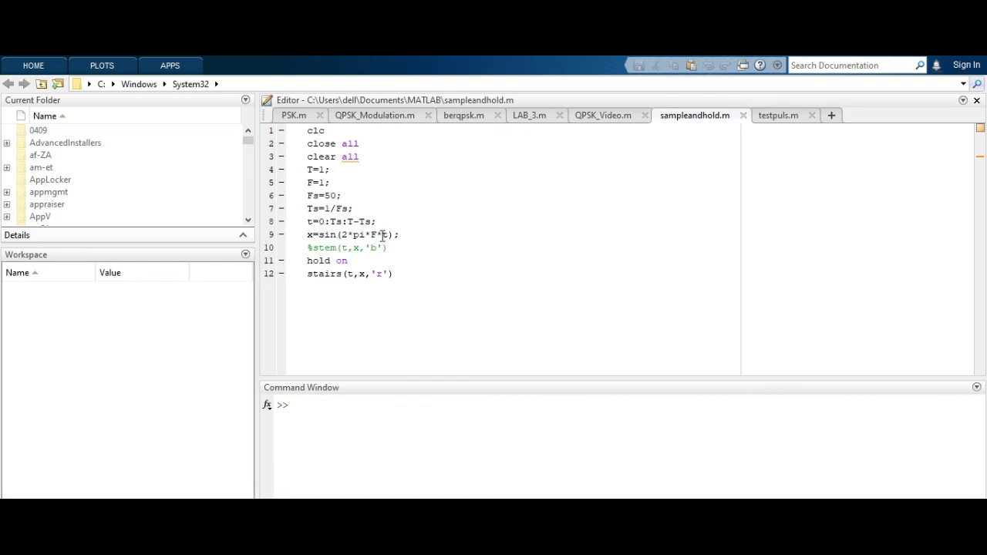
Replace the commented-out stem call on line 10 of sampleandhold.m with an active plot(t,x,'b') call.
click(316, 247)
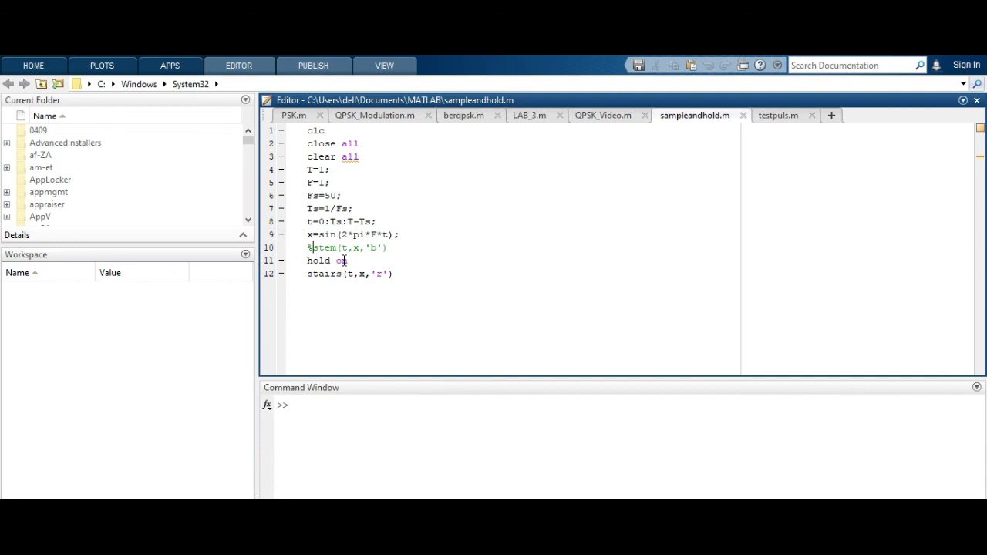
key(BackSpace)
key(Delete)
key(Delete)
key(Delete)
key(Delete)
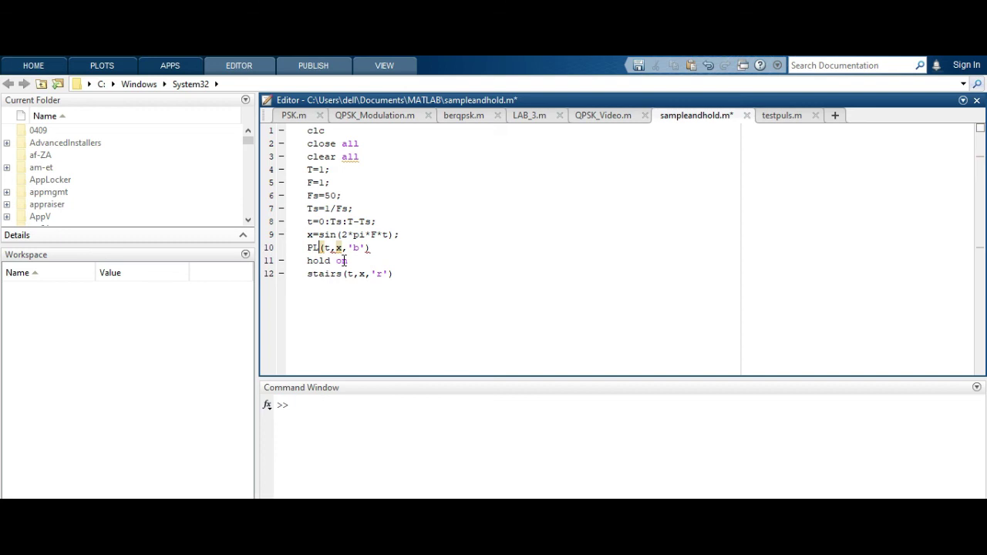
text(plot)
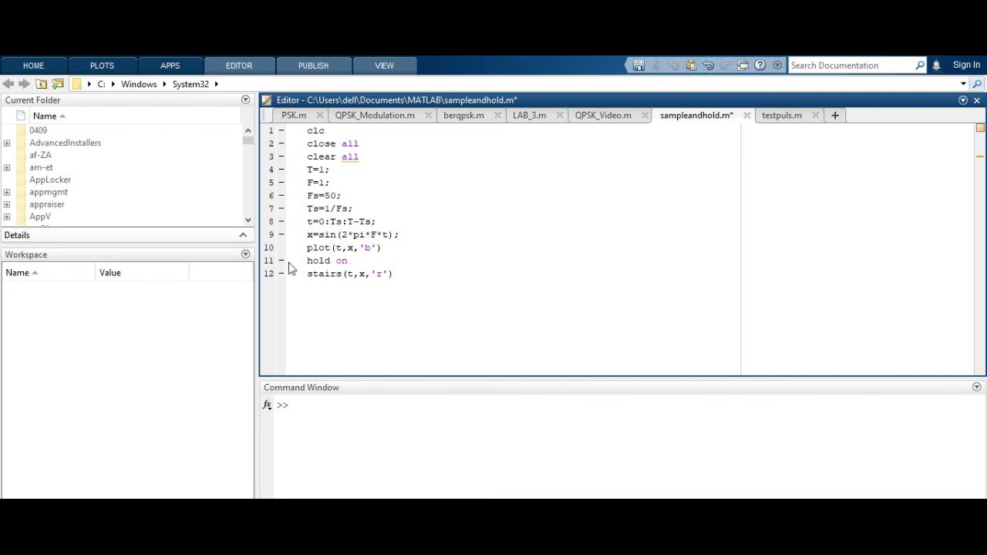
Comment out the hold on and stairs(t,x,'r') lines at the end of the script.
drag(308, 260, 429, 283)
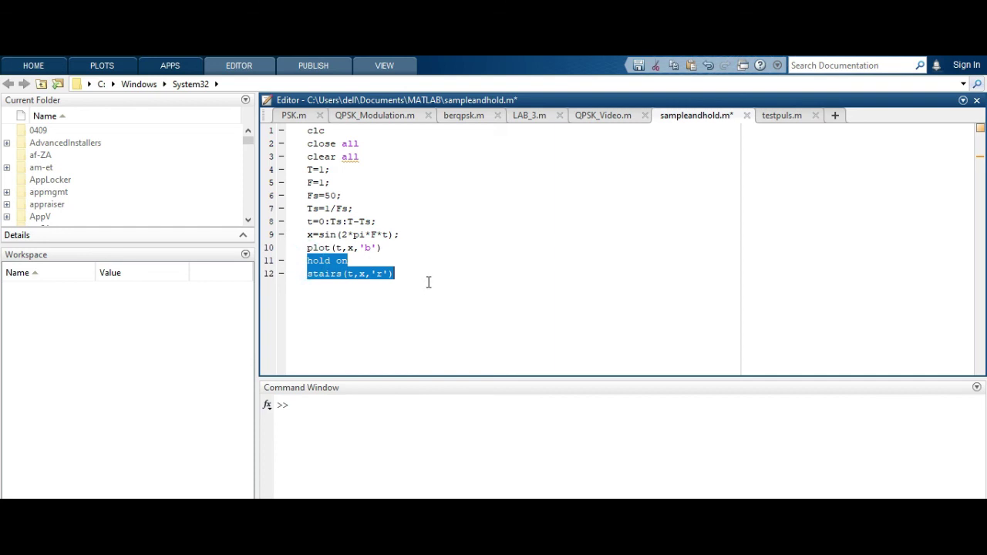
right_click(327, 266)
click(367, 389)
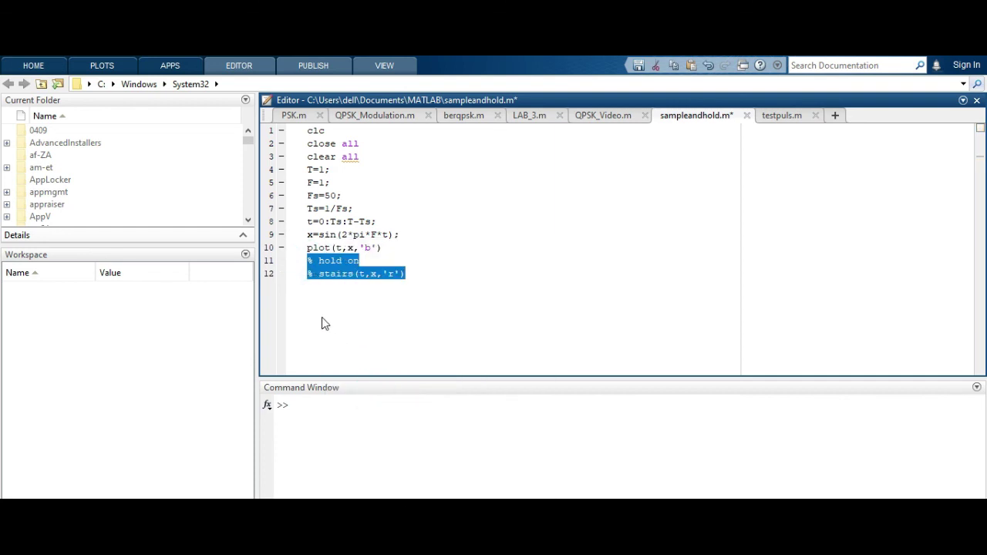
Run the script to view the sine wave plotted on its own, and close the figure.
click(263, 66)
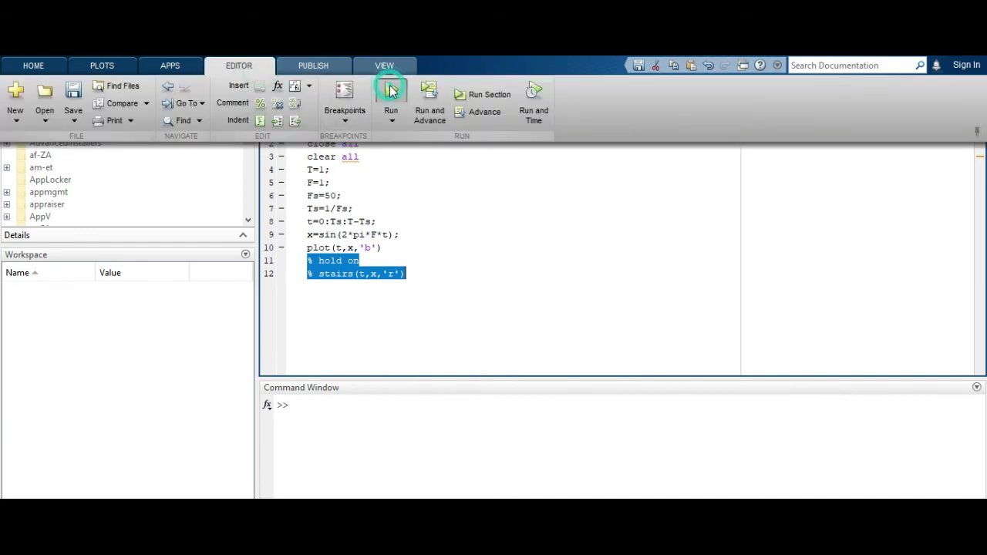
click(386, 91)
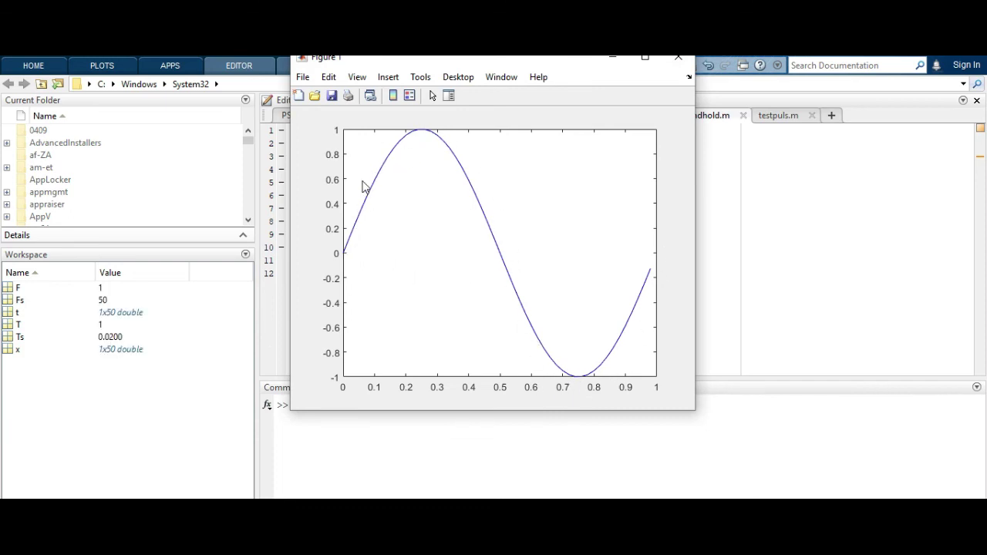
mouse_move(359, 253)
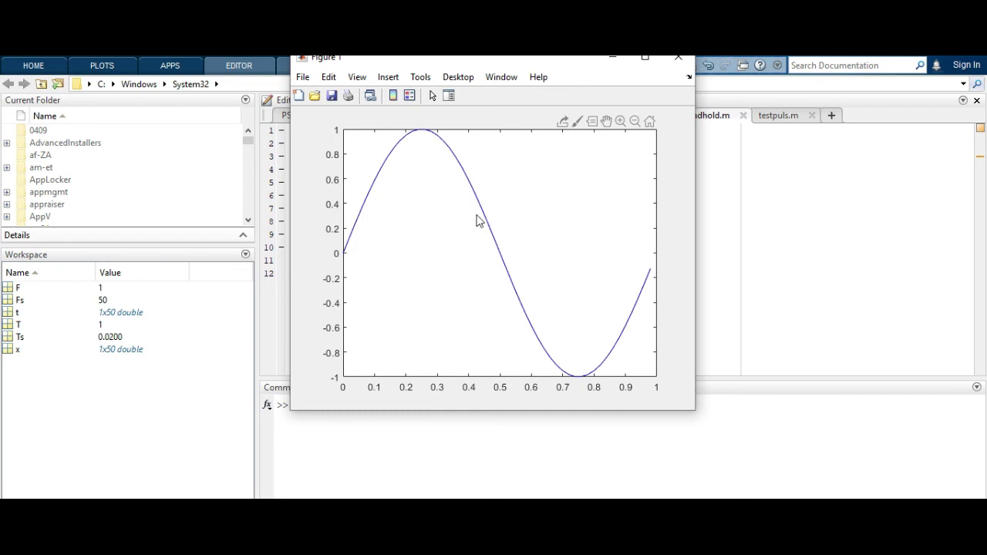
click(678, 58)
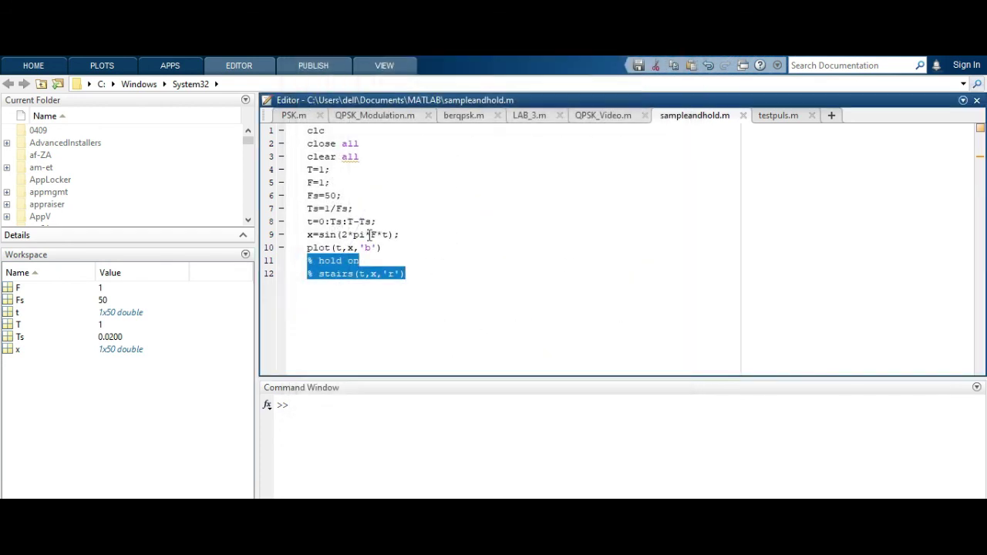
Uncomment the hold on and stairs(t,x,'r') lines on lines 11 and 12.
click(320, 261)
key(BackSpace)
key(BackSpace)
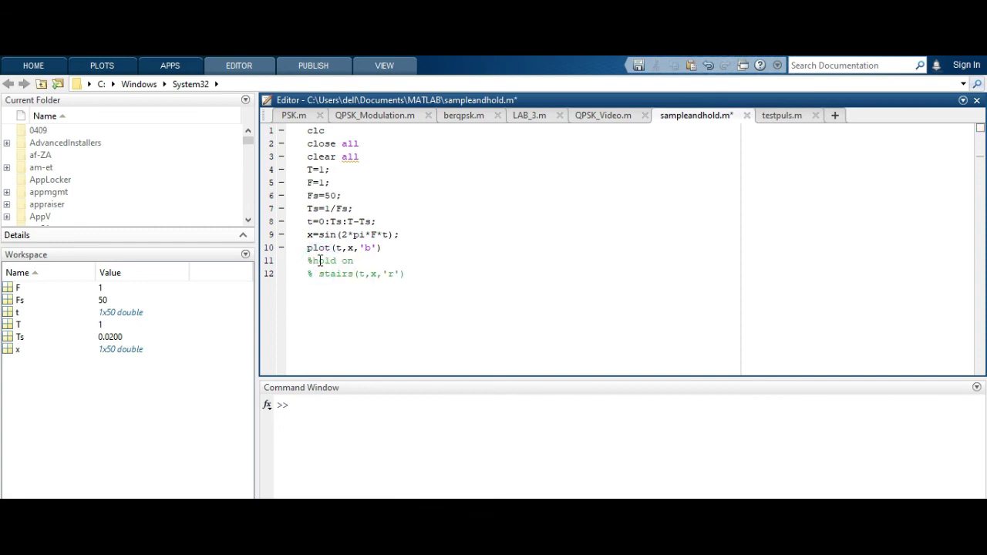
key(Down)
key(Delete)
key(Delete)
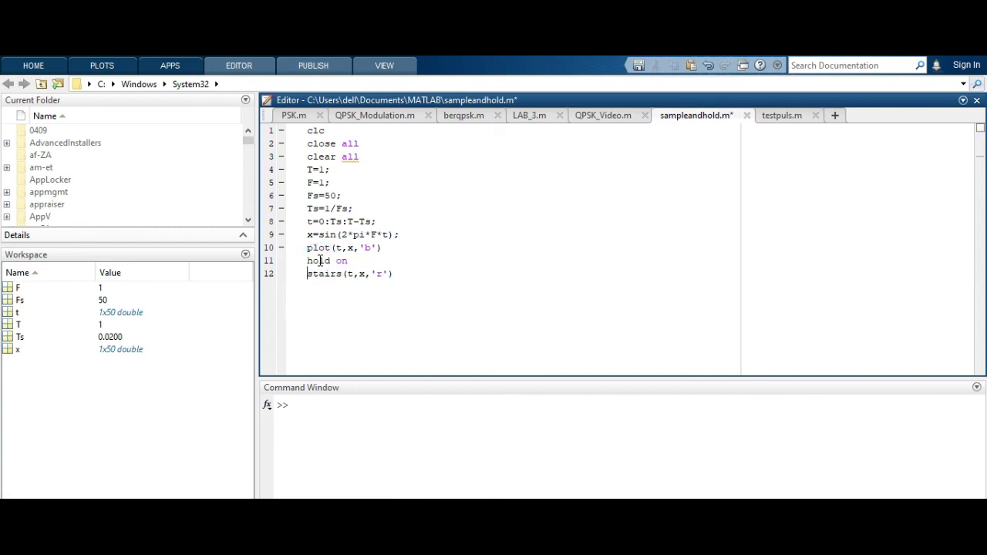
Run the script to overlay the staircase on the sine wave, and inspect the data point at X 0.12.
click(264, 68)
click(390, 97)
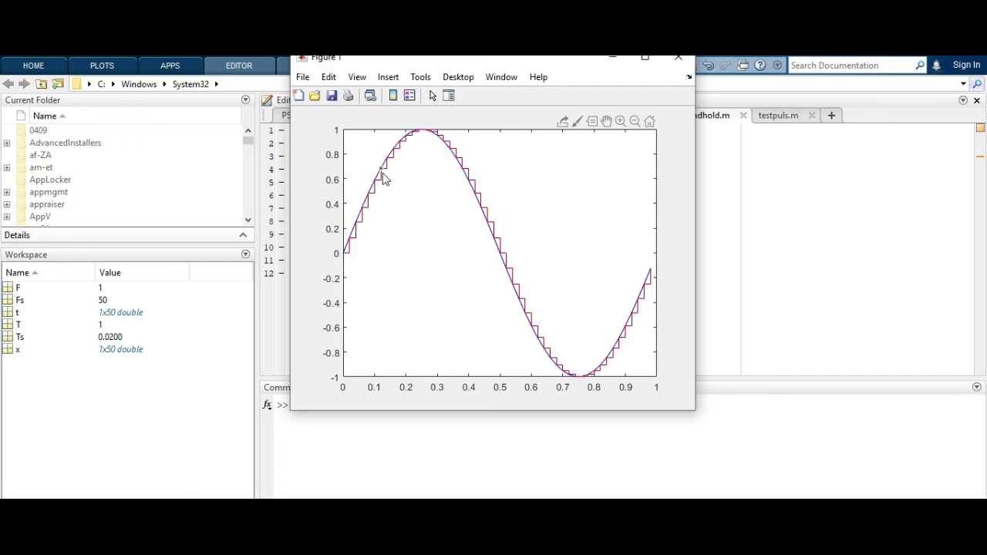
mouse_move(387, 175)
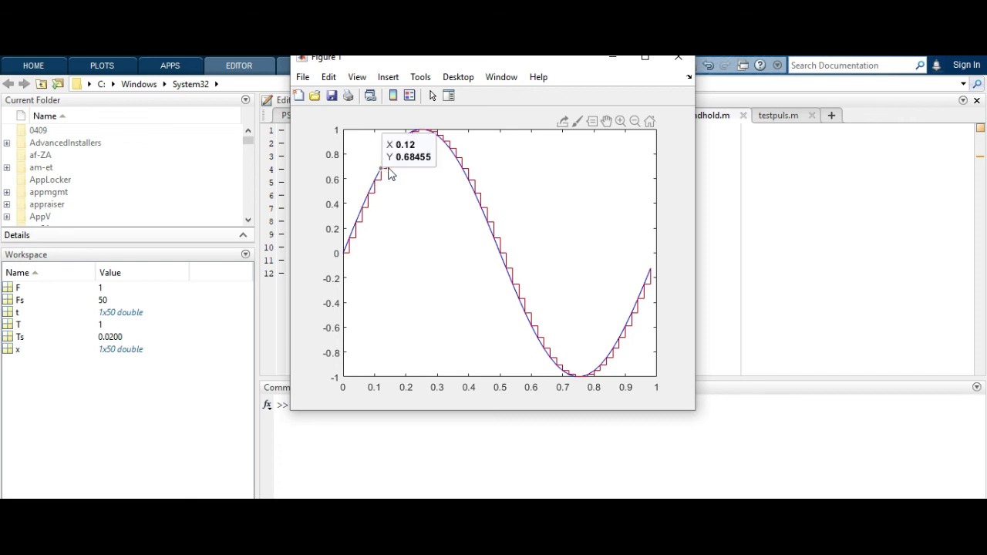